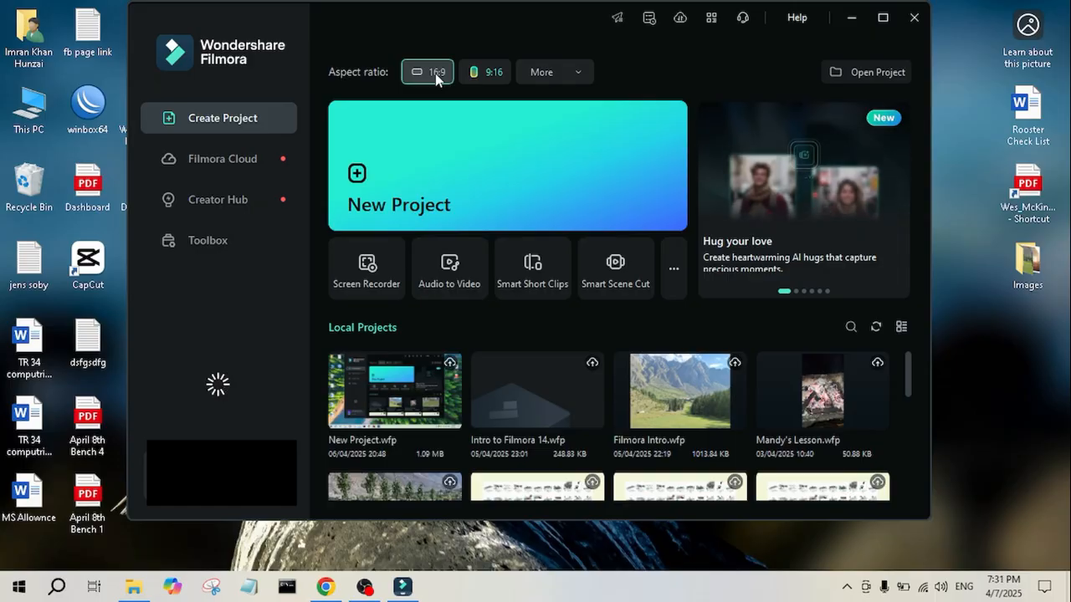
# Review the 9:16 and additional aspect ratio presets, and select 16:9 for the project.
pyautogui.click(492, 74)
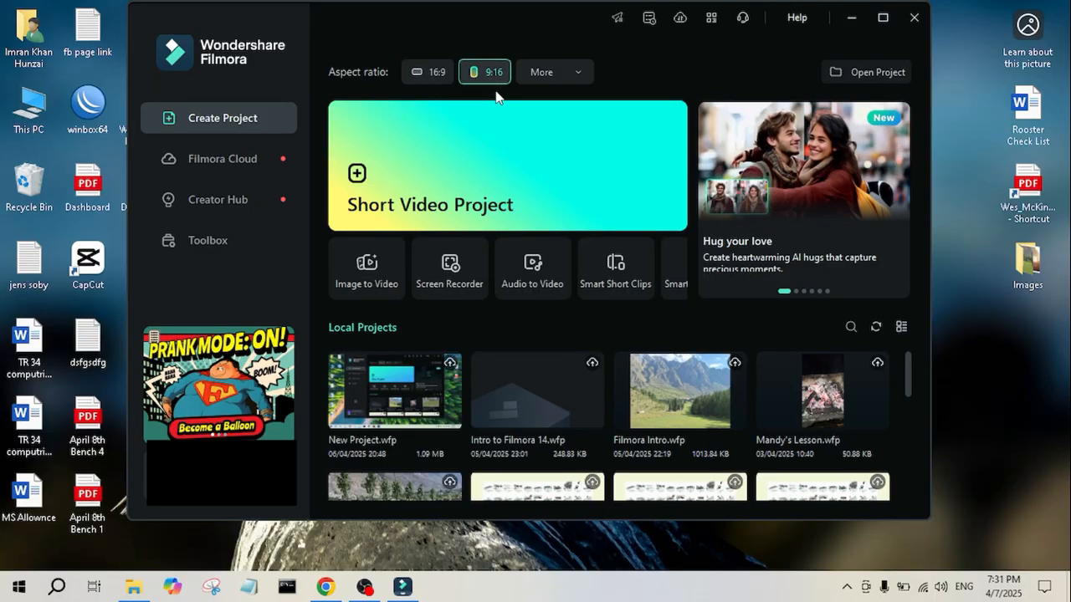
pyautogui.click(579, 74)
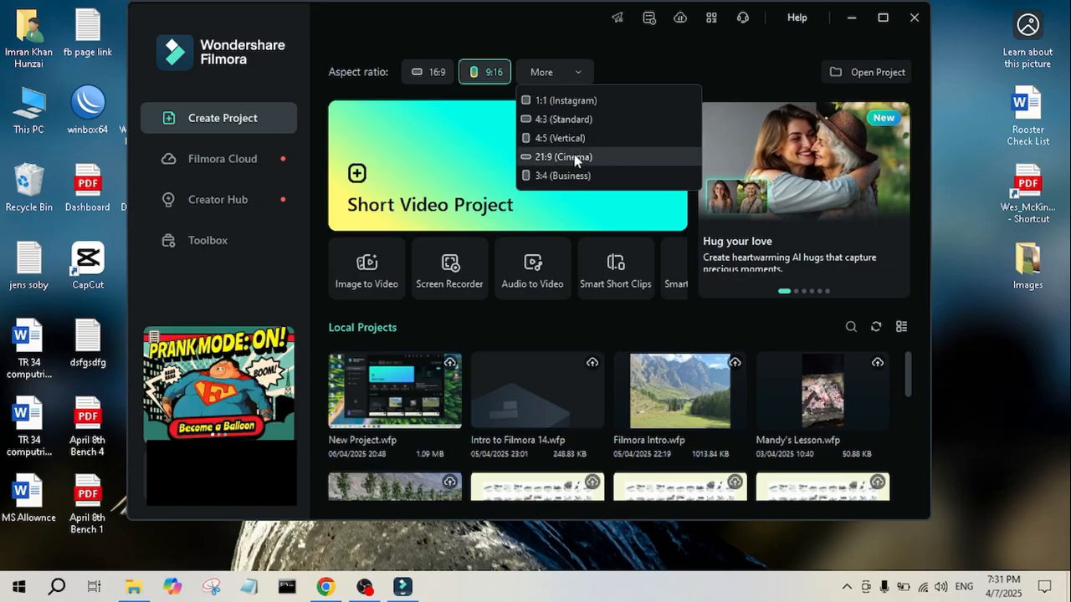
pyautogui.click(660, 56)
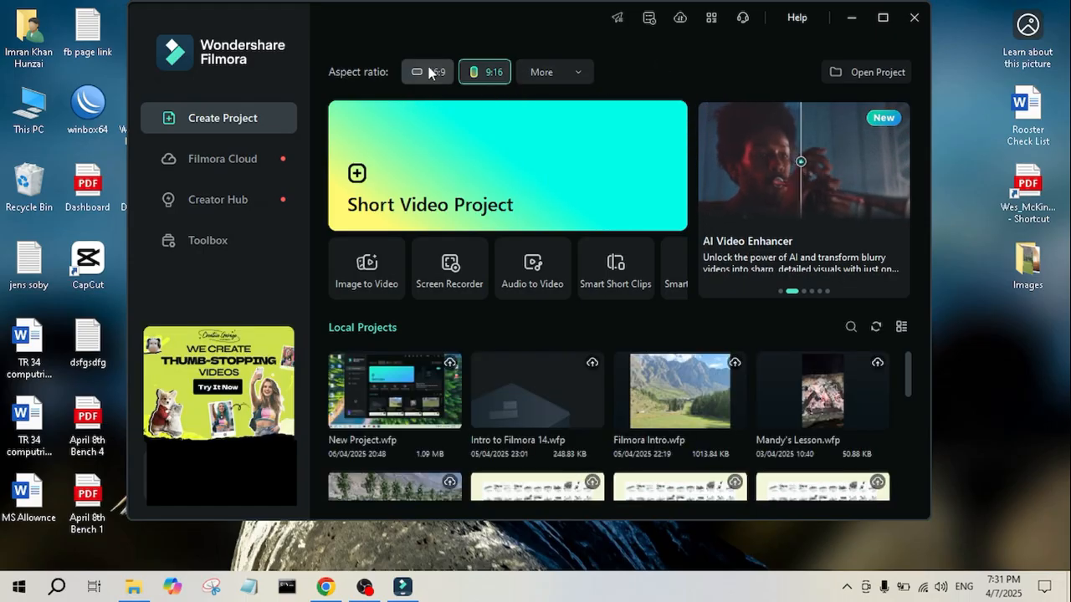
pyautogui.click(428, 71)
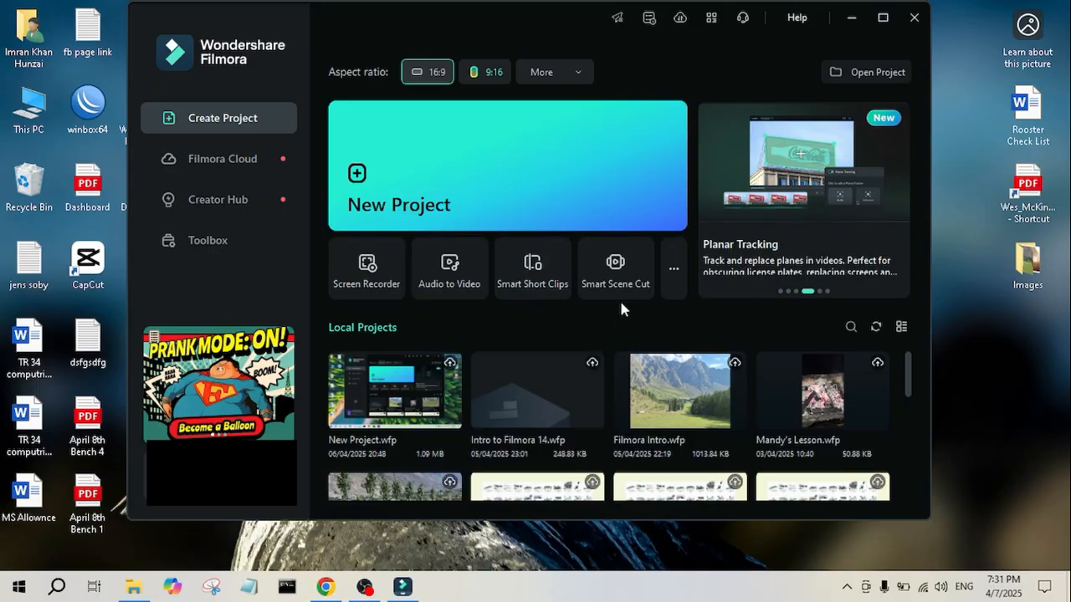
# Examine the additional AI tools in the Toolbox and the saved projects under Local Projects.
pyautogui.click(670, 271)
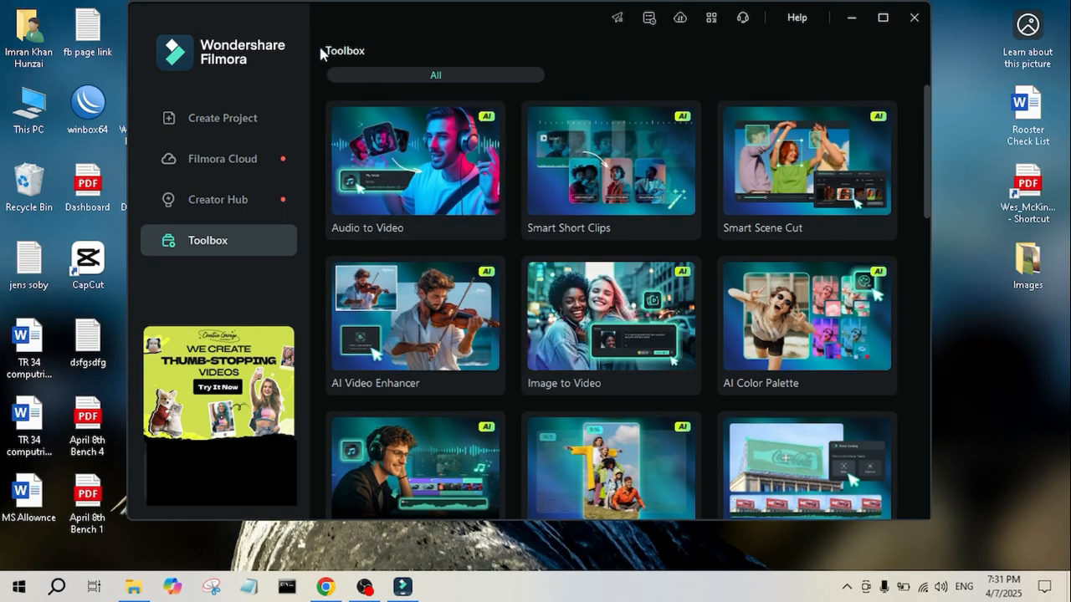
pyautogui.click(199, 118)
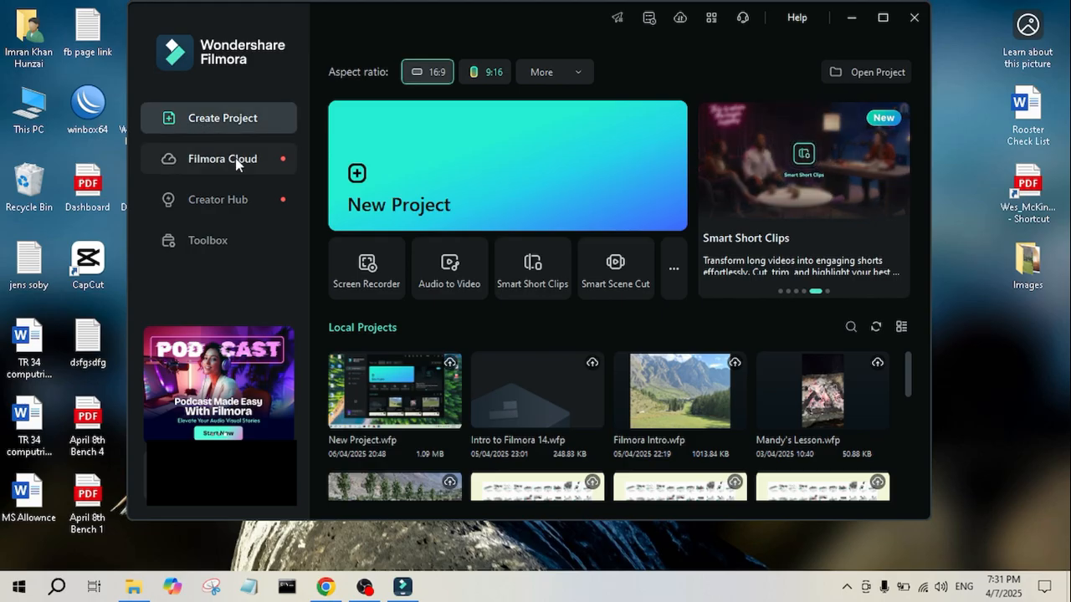
pyautogui.scroll(-2, 416, 371)
pyautogui.scroll(2, 416, 371)
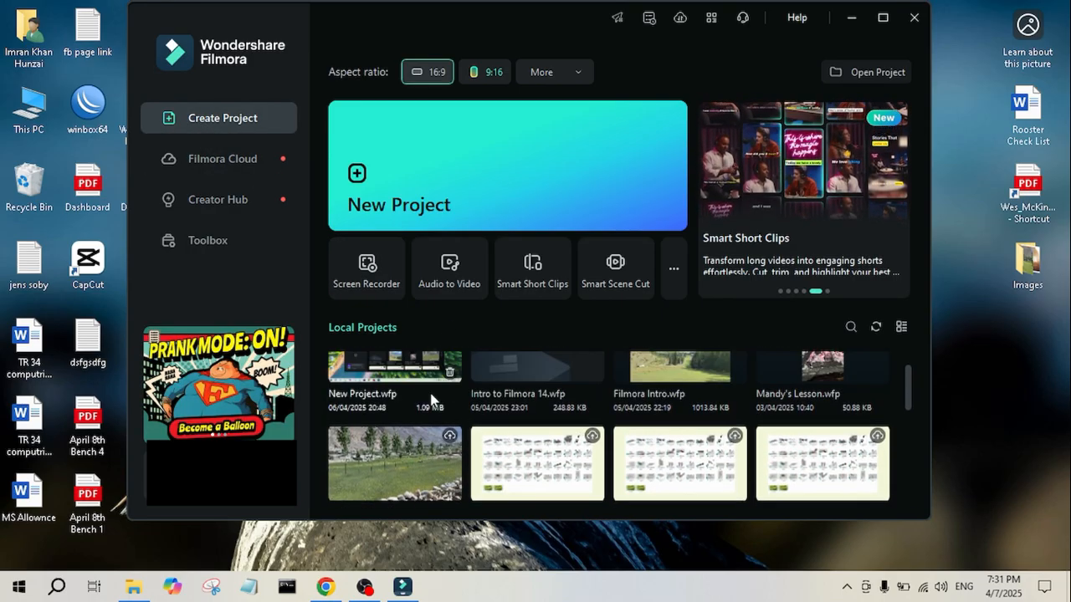
pyautogui.scroll(-2, 404, 392)
pyautogui.scroll(2, 420, 394)
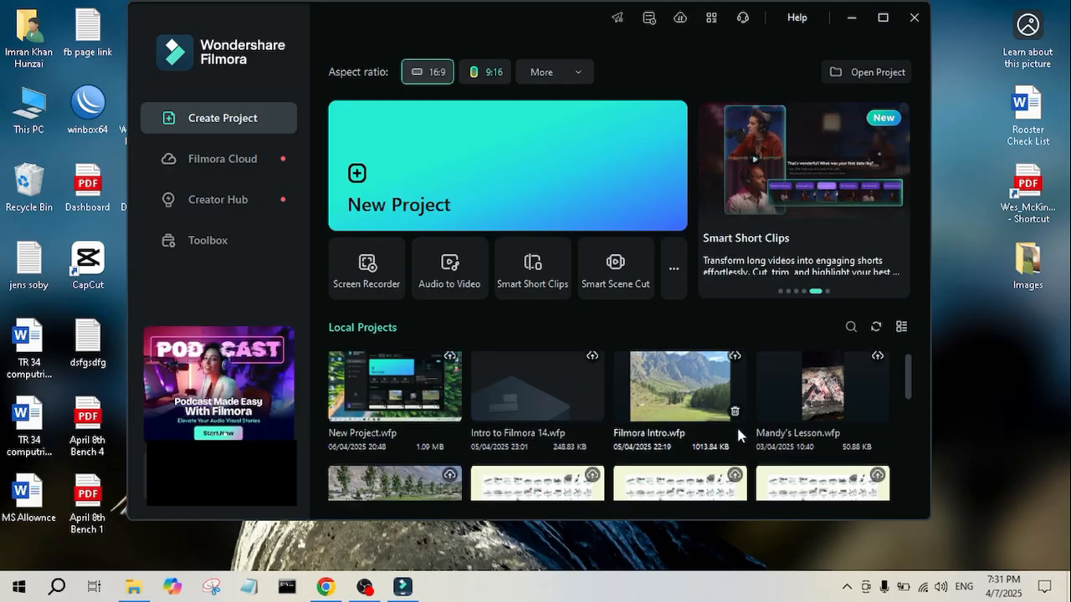
pyautogui.scroll(-5, 562, 401)
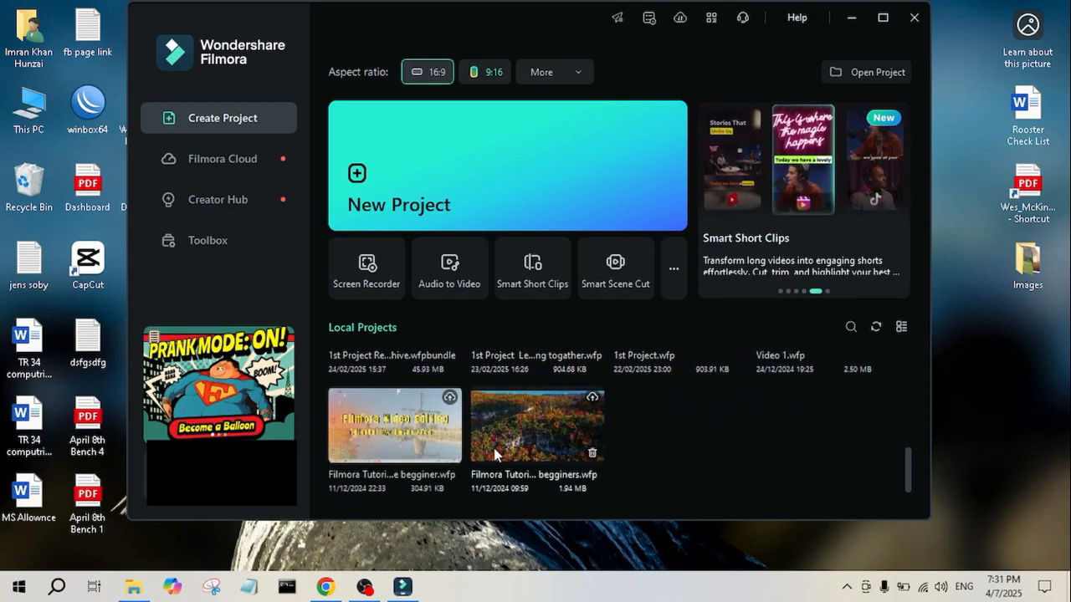
pyautogui.scroll(5, 511, 443)
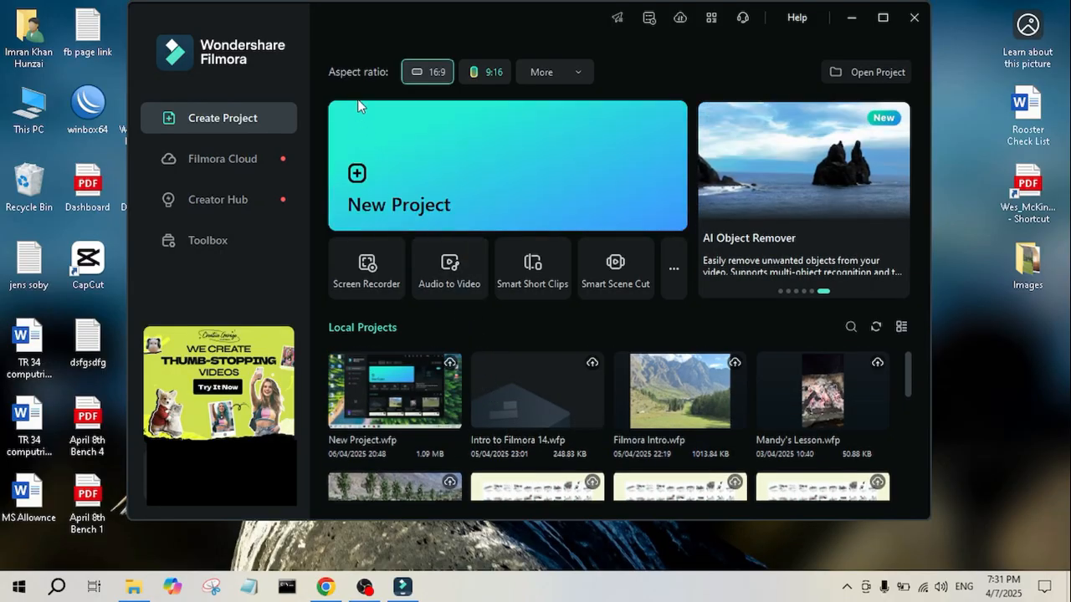
# Create a new 16:9 project and browse its Stock Media, Audio, Titles, Transitions, Effects, Filters, Stickers and Templates libraries.
pyautogui.click(452, 168)
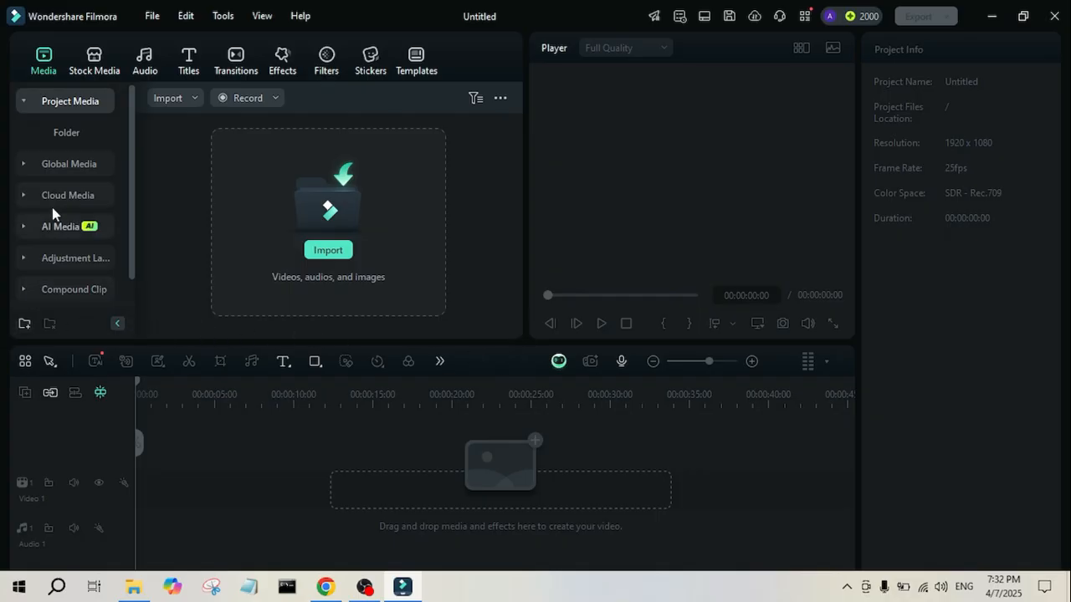
pyautogui.click(94, 64)
pyautogui.click(149, 60)
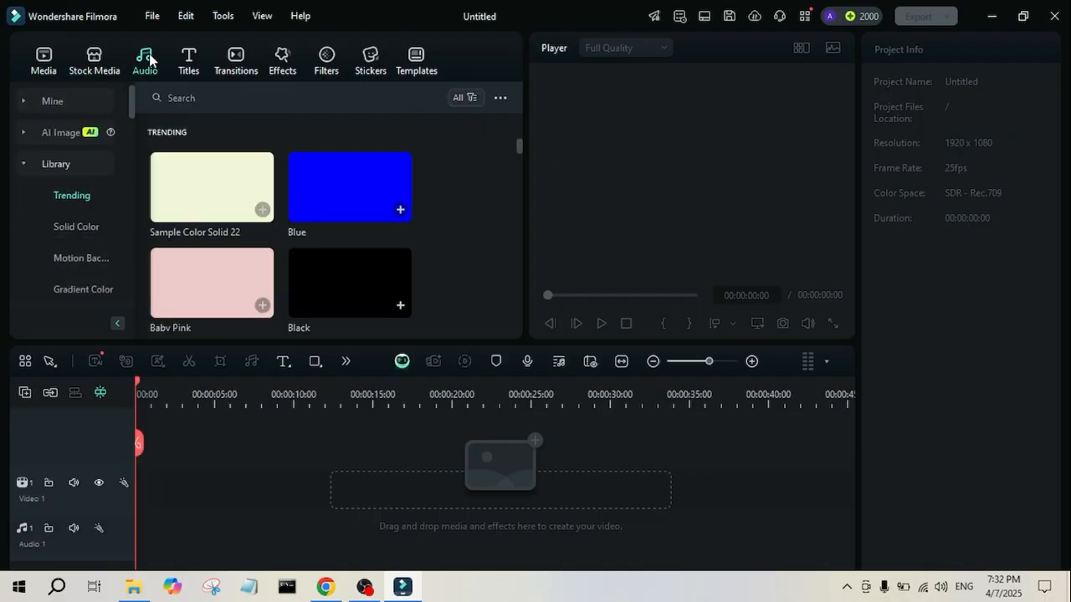
pyautogui.click(189, 59)
pyautogui.click(235, 59)
pyautogui.click(282, 57)
pyautogui.click(327, 56)
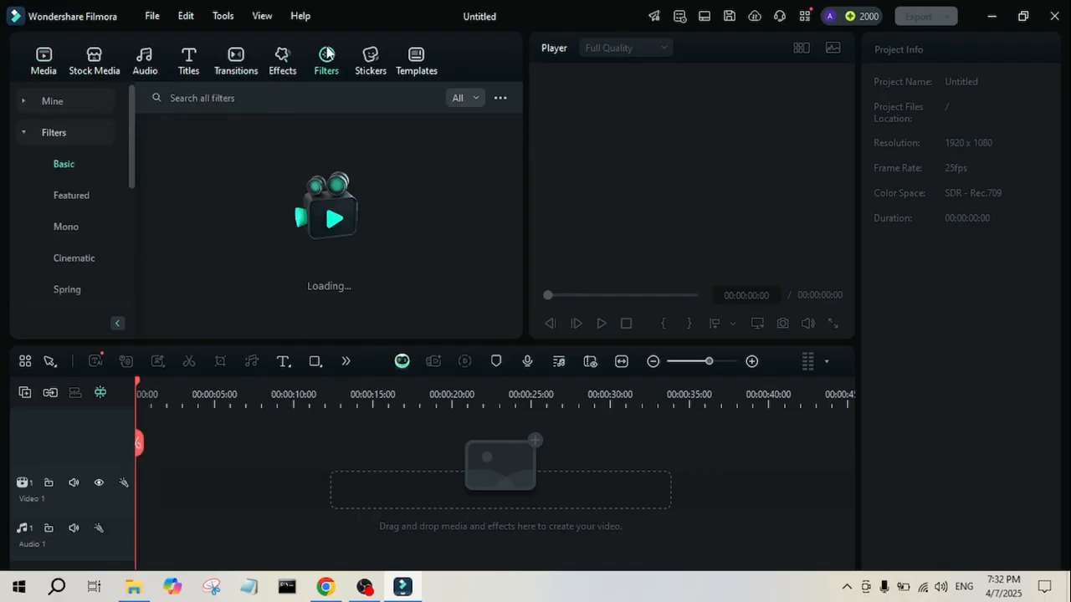
pyautogui.click(370, 59)
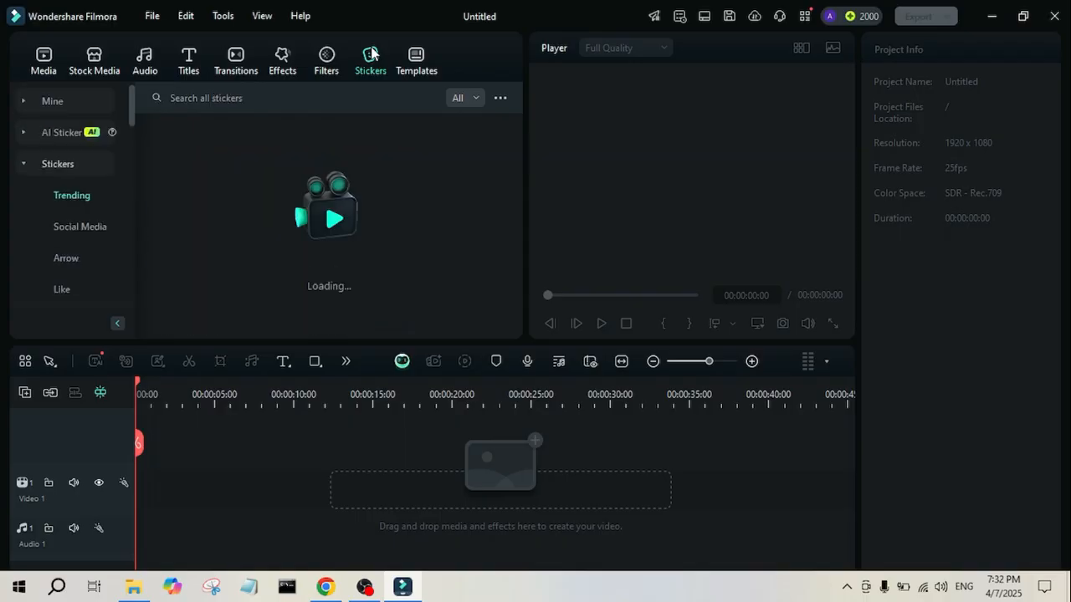
pyautogui.click(415, 57)
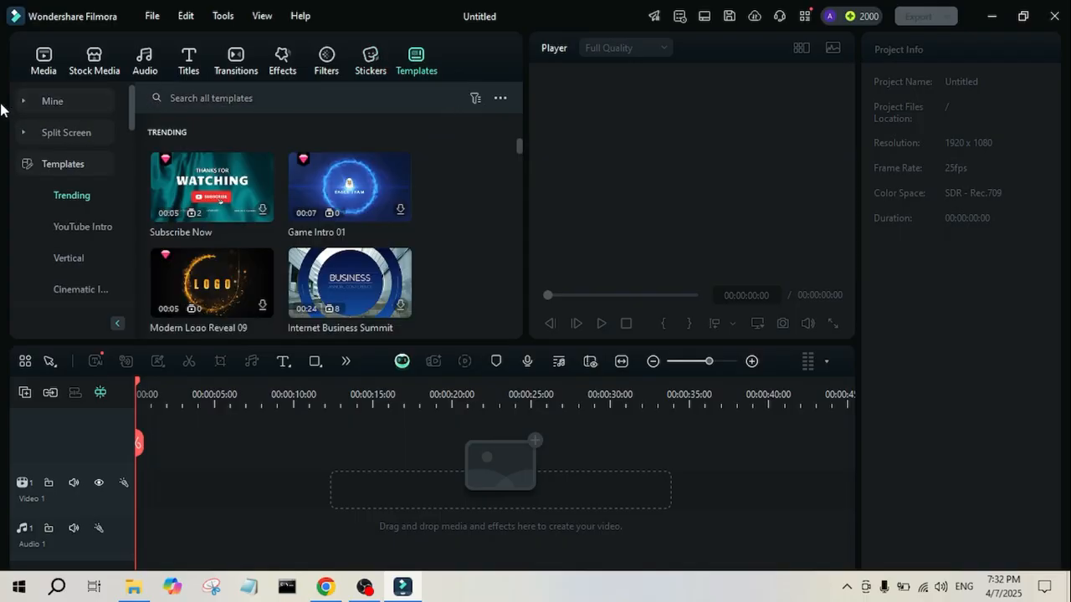
# Import image 3 from the Images folder into the project media.
pyautogui.click(34, 66)
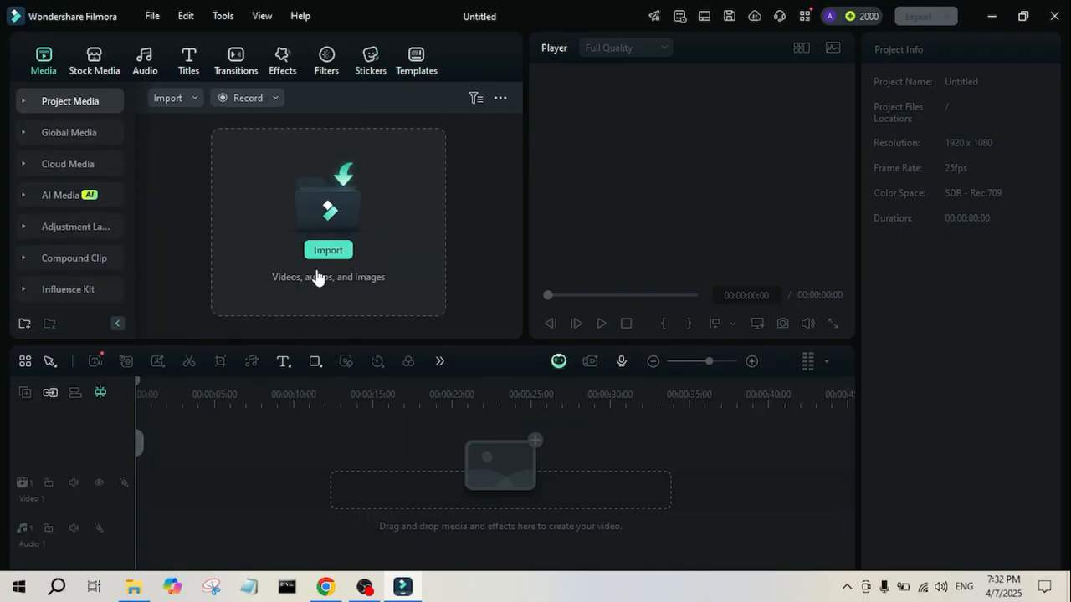
pyautogui.click(318, 251)
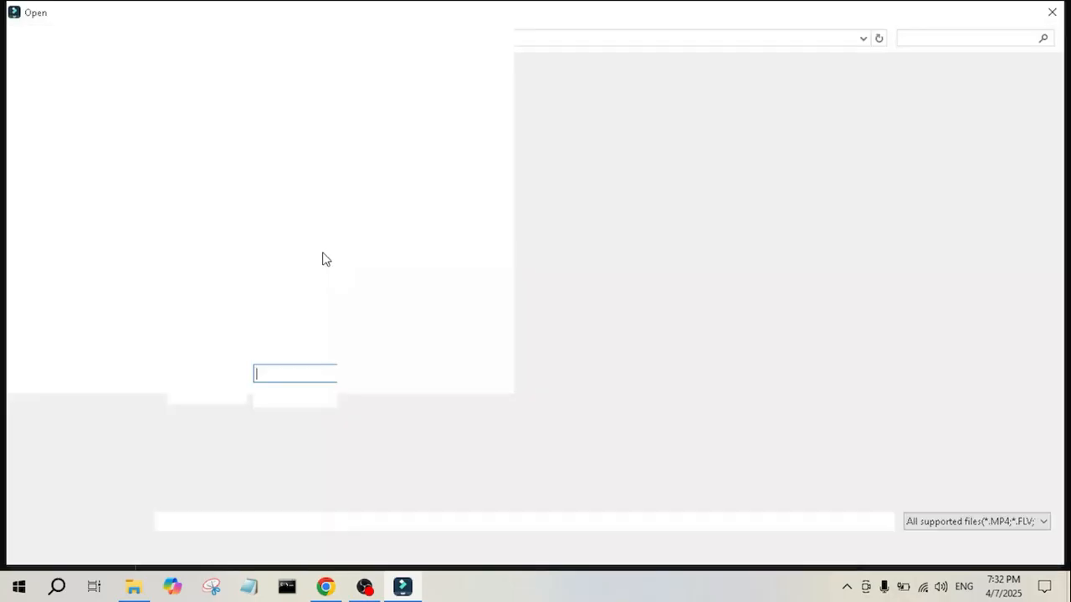
pyautogui.click(189, 139)
pyautogui.doubleClick(188, 139)
pyautogui.click(202, 156)
pyautogui.click(941, 552)
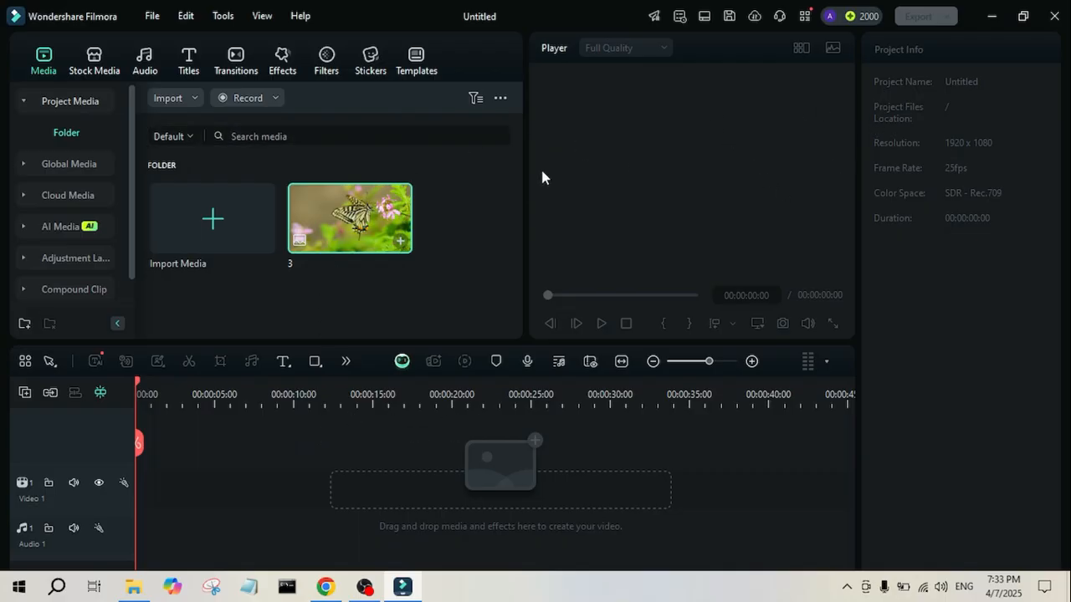
# Try the butterfly image on the Video 1 track with the playhead at 00:00:13:01, and remove it from the timeline.
pyautogui.moveTo(309, 214); pyautogui.dragTo(338, 498)
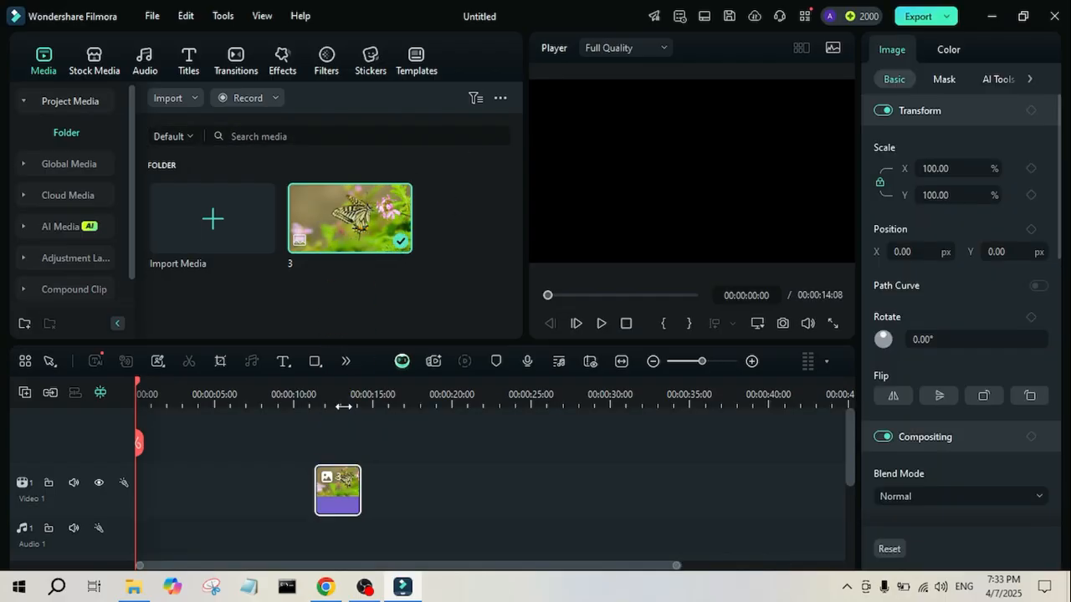
pyautogui.click(335, 394)
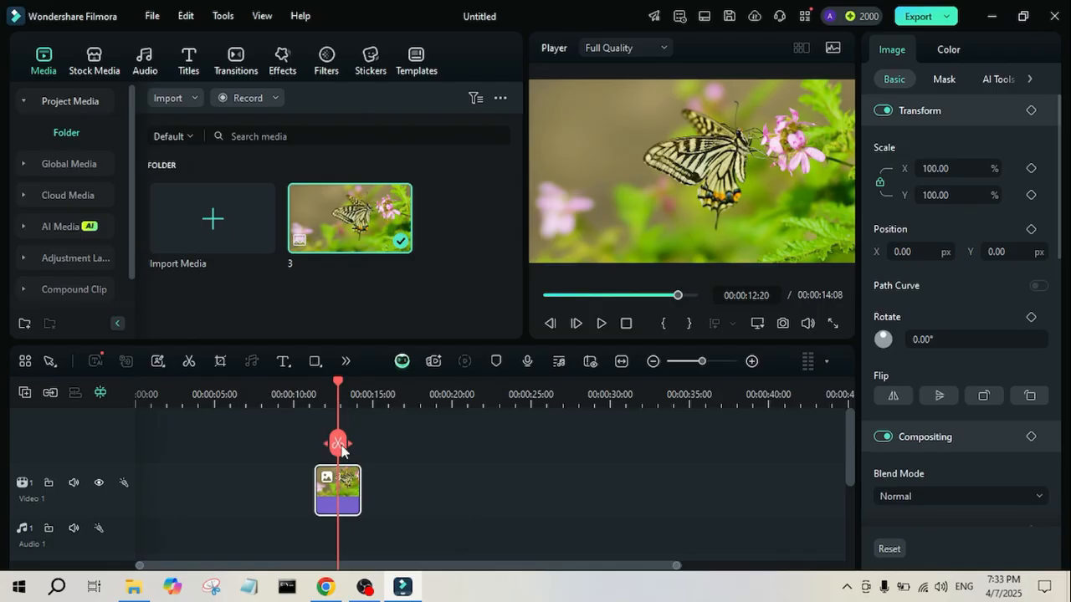
pyautogui.moveTo(330, 455)
pyautogui.mouseDown()
pyautogui.moveTo(306, 442)
pyautogui.moveTo(342, 448)
pyautogui.mouseUp()
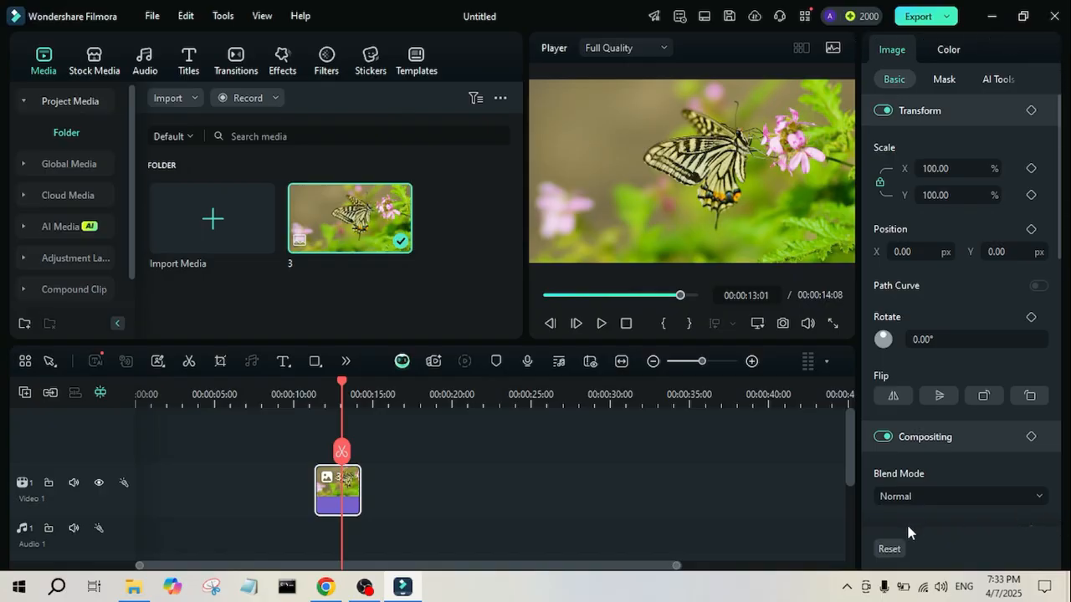
pyautogui.click(946, 50)
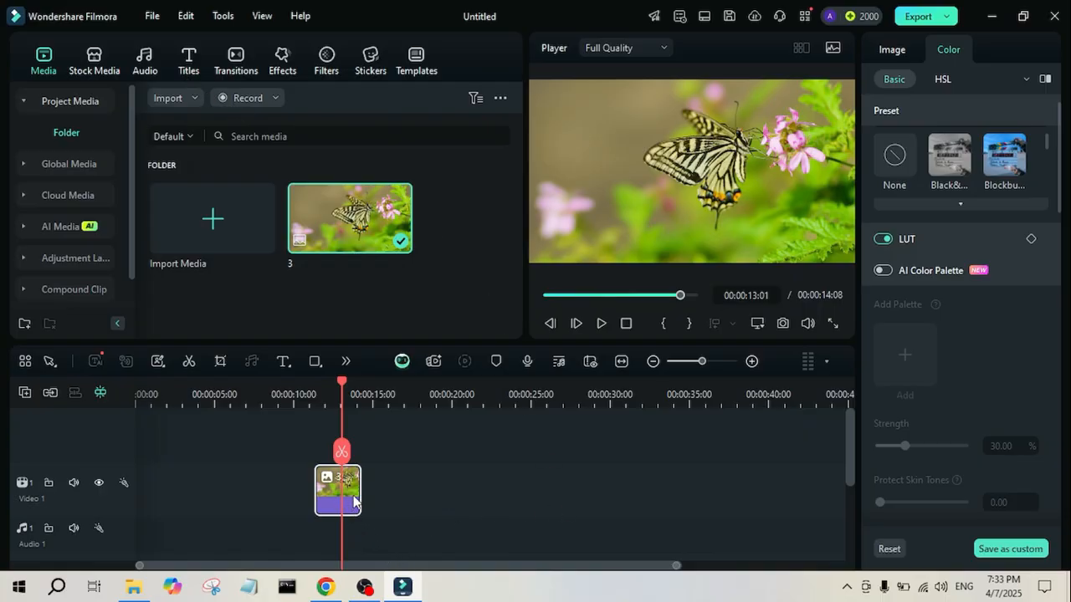
pyautogui.press('Delete')
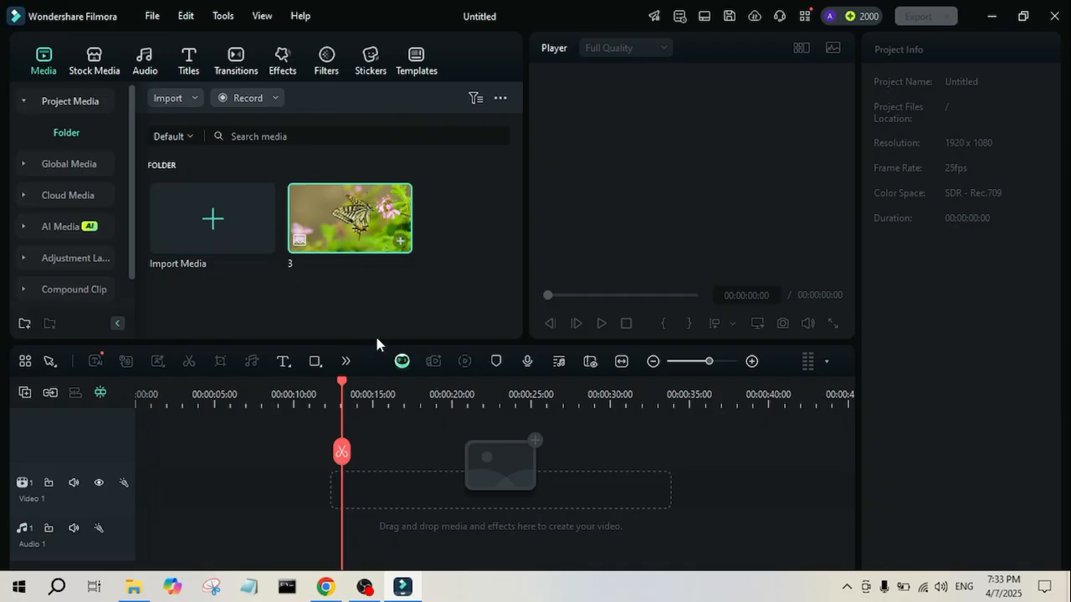
# Import images 3, 5, 67 and 83913 and the video 20240727_143550 from the Images folder.
pyautogui.click(153, 16)
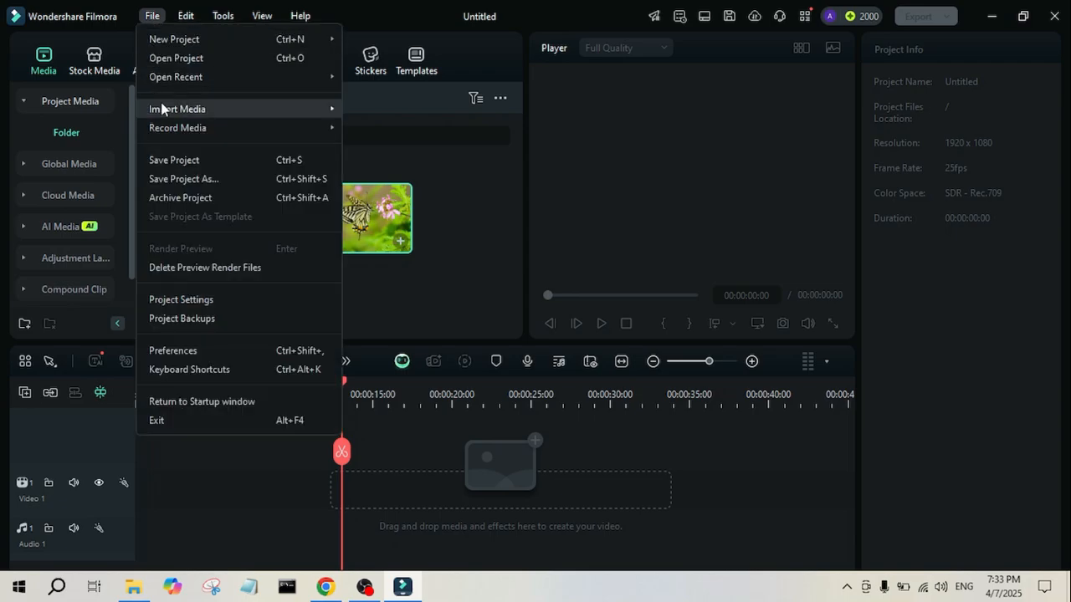
pyautogui.moveTo(181, 111)
pyautogui.click(398, 107)
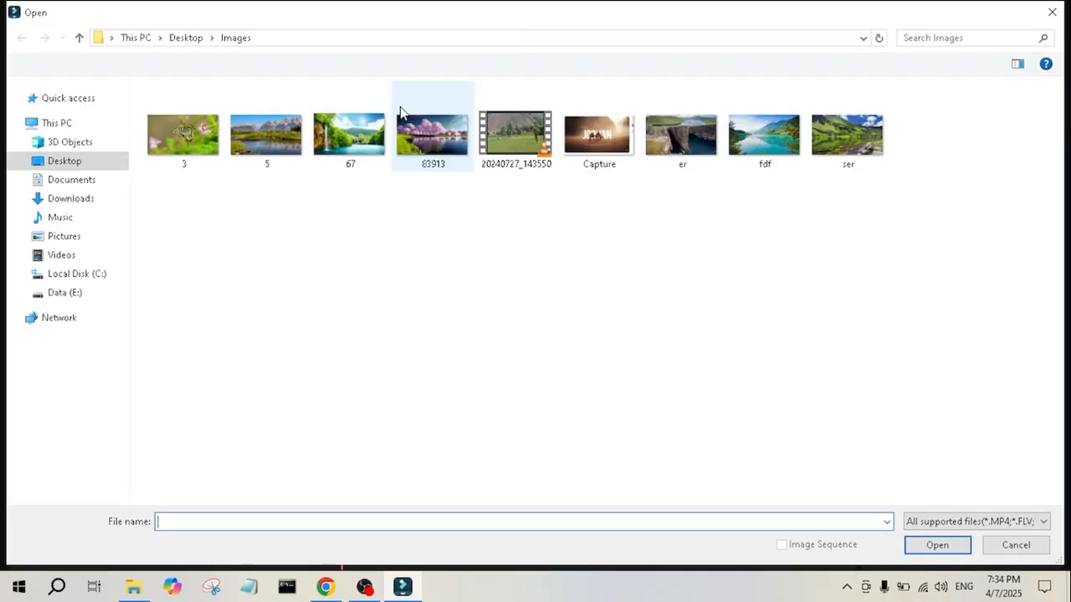
pyautogui.moveTo(172, 211); pyautogui.dragTo(557, 117)
pyautogui.click(937, 545)
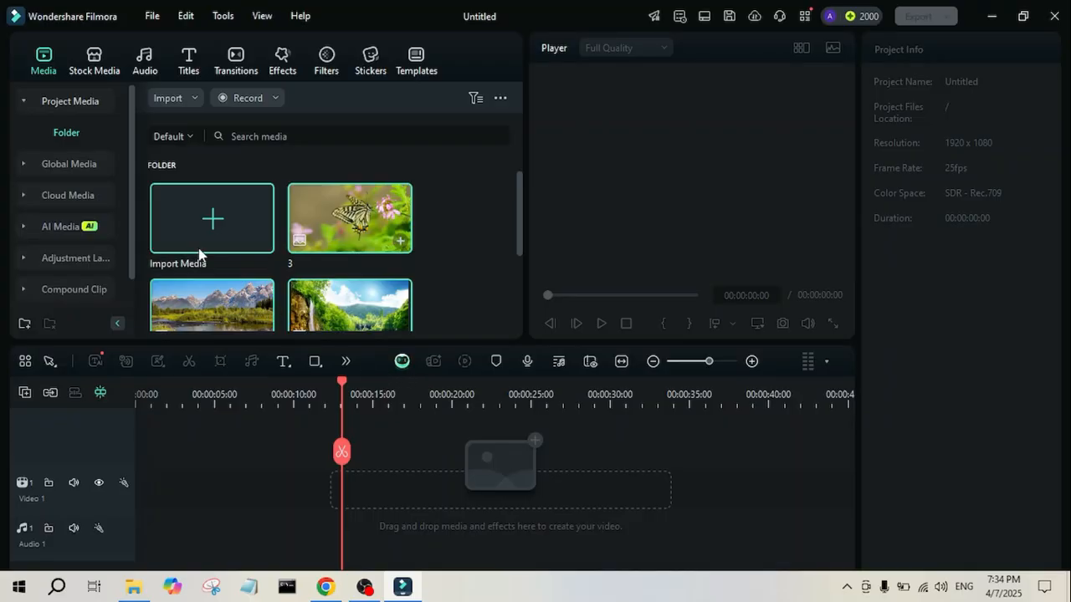
# Import the Capture, er, fdf and ser images from the Images folder into the project media.
pyautogui.click(210, 220)
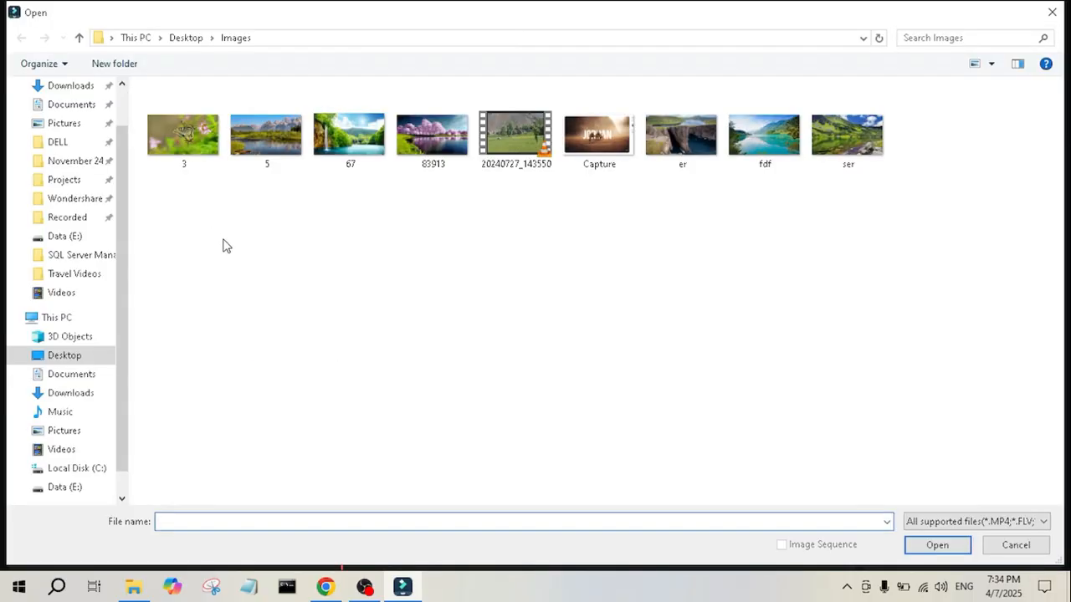
pyautogui.moveTo(964, 193); pyautogui.dragTo(576, 123)
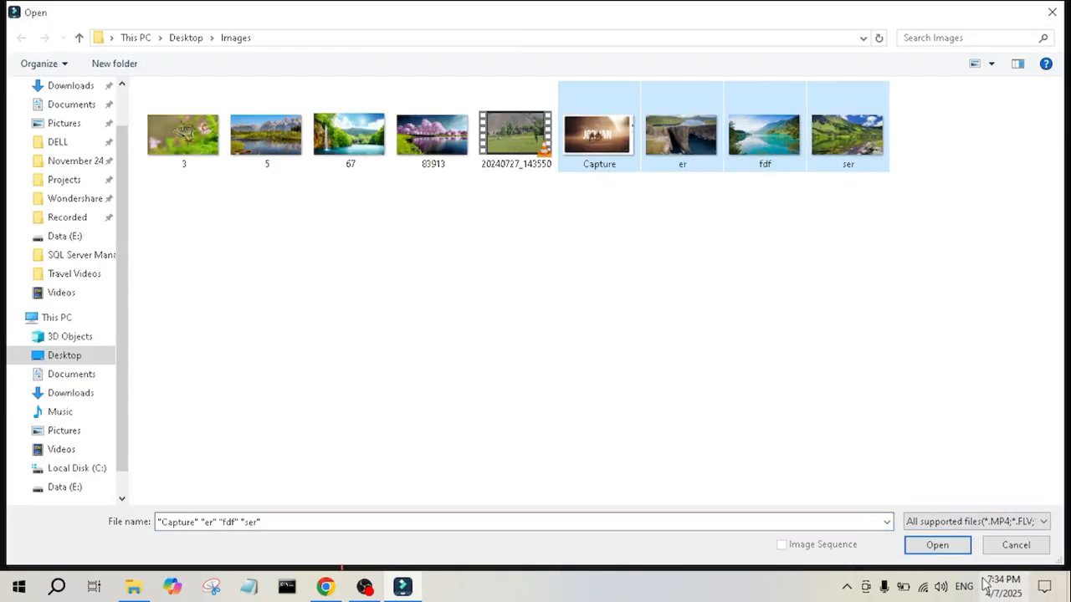
pyautogui.click(950, 544)
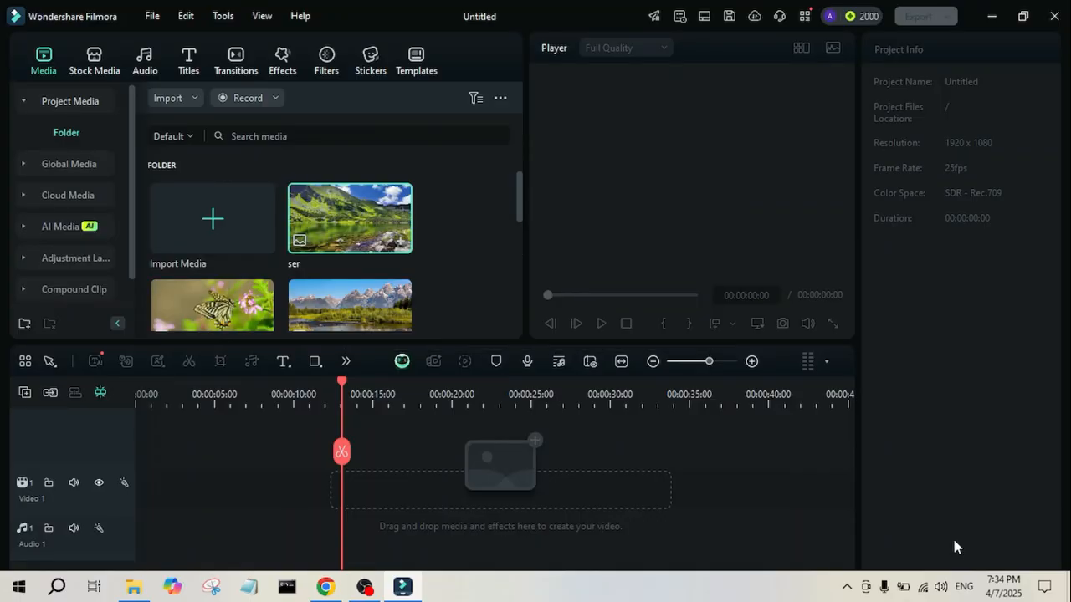
# Import all files of the Images folder into the project media at once.
pyautogui.hotkey('ctrl', 'i')
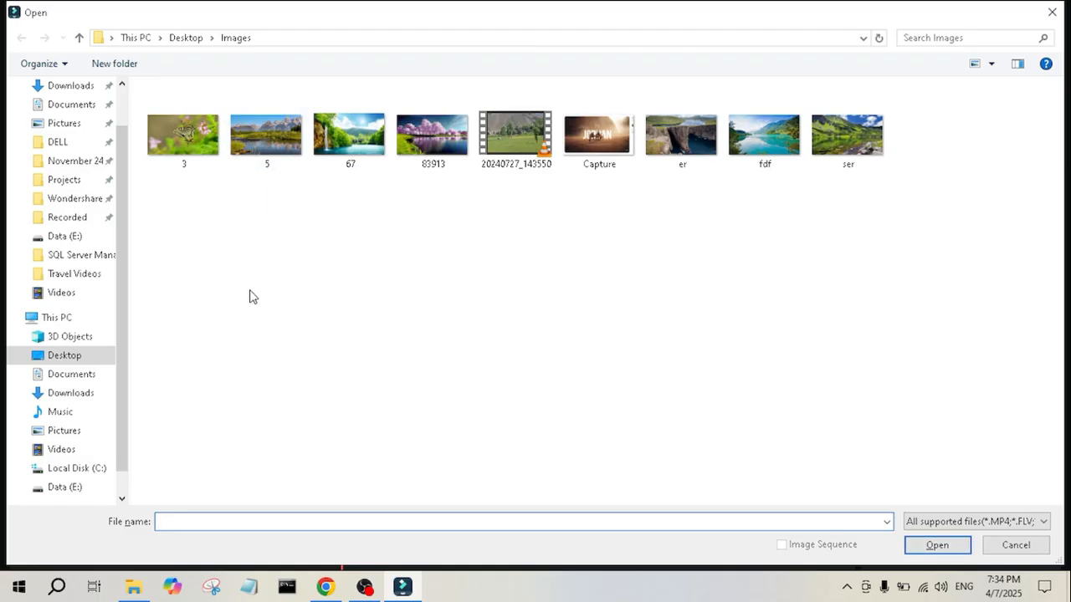
pyautogui.hotkey('ctrl', 'a')
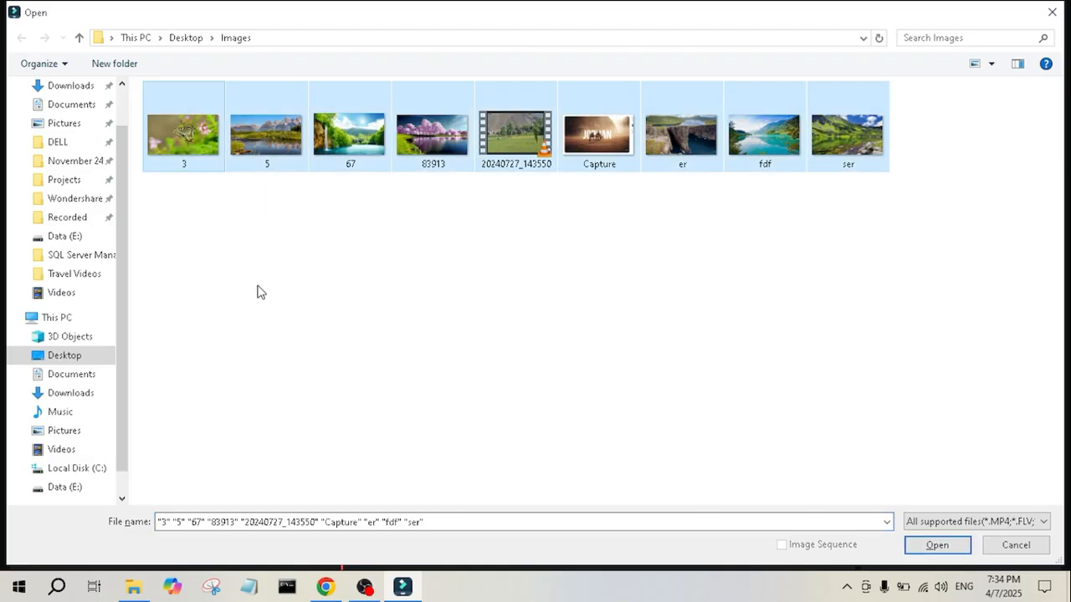
pyautogui.click(929, 544)
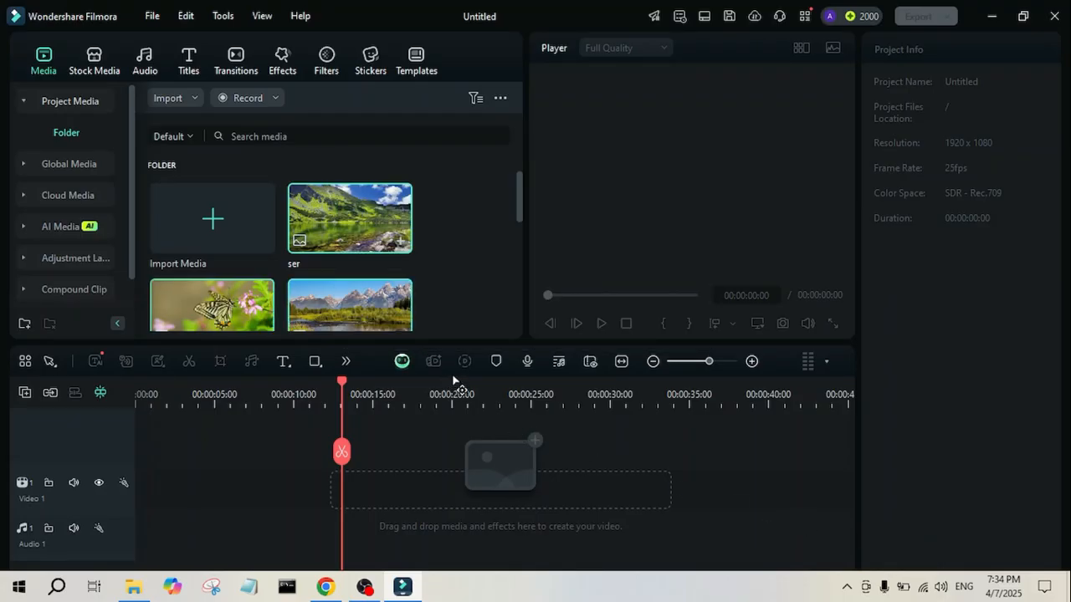
# Look through the imported images and video in the project media folder and clear the selection.
pyautogui.scroll(-5, 421, 241)
pyautogui.scroll(-2, 420, 235)
pyautogui.scroll(8, 420, 230)
pyautogui.scroll(-3, 421, 226)
pyautogui.scroll(-3, 427, 218)
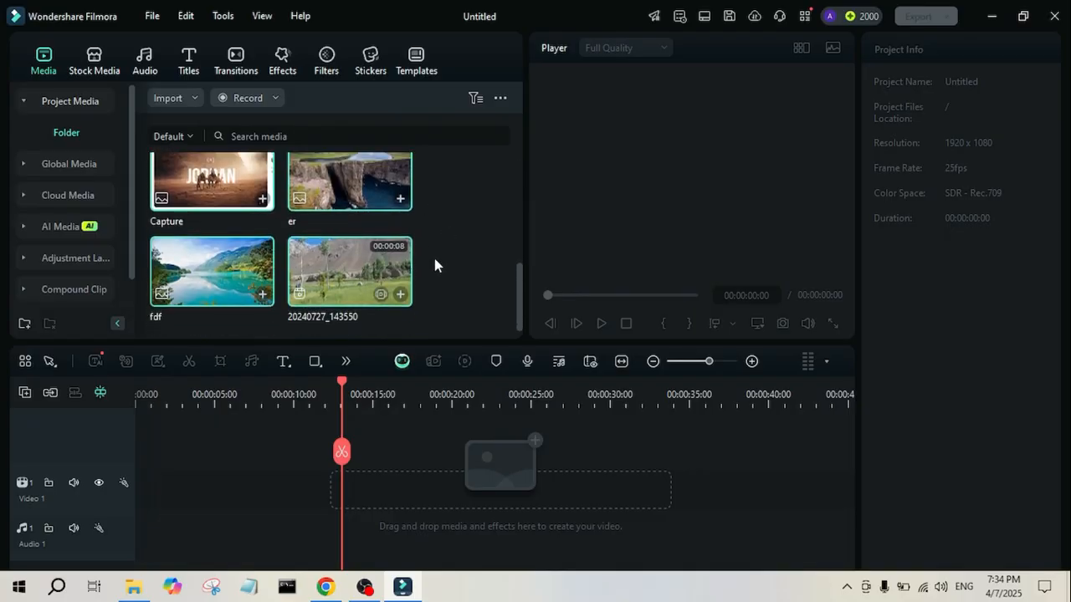
pyautogui.scroll(1, 432, 239)
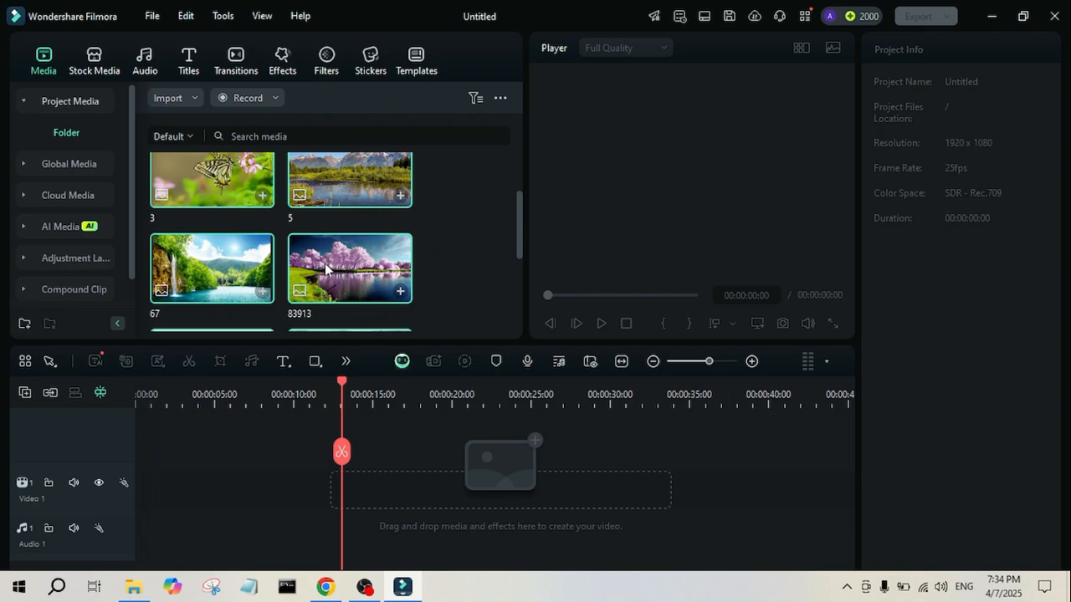
pyautogui.scroll(3, 501, 239)
pyautogui.click(454, 225)
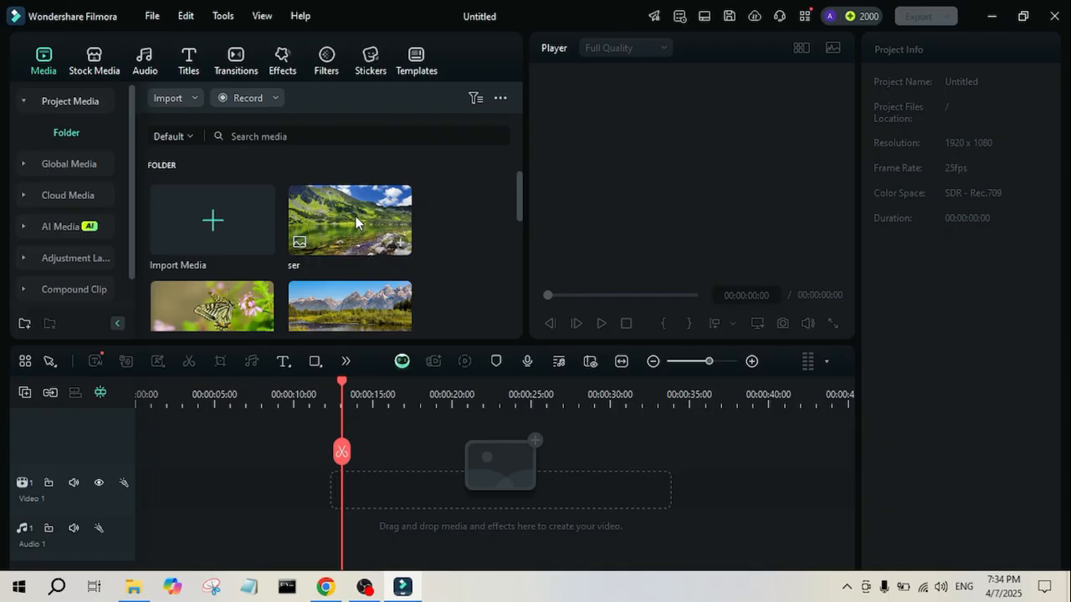
# Place the ser, 5, 67, 83913 and Capture images one after another on the Video 1 track from its start.
pyautogui.moveTo(345, 234); pyautogui.dragTo(164, 485)
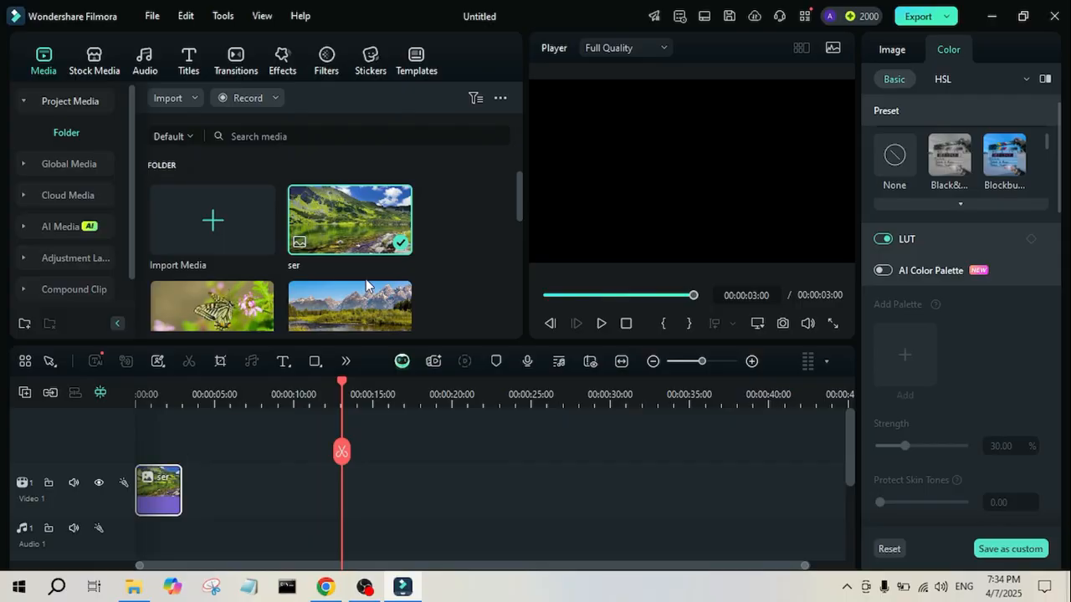
pyautogui.moveTo(346, 287); pyautogui.dragTo(180, 499)
pyautogui.scroll(-1, 351, 299)
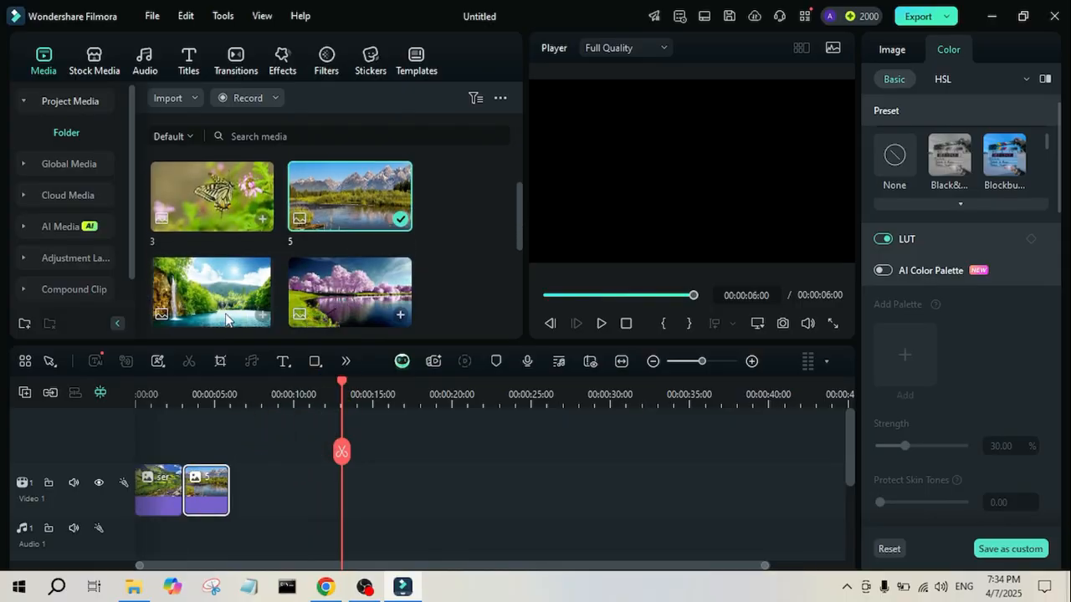
pyautogui.moveTo(226, 318); pyautogui.dragTo(242, 502)
pyautogui.click(400, 314)
pyautogui.scroll(-1, 435, 281)
pyautogui.moveTo(212, 292); pyautogui.dragTo(464, 483)
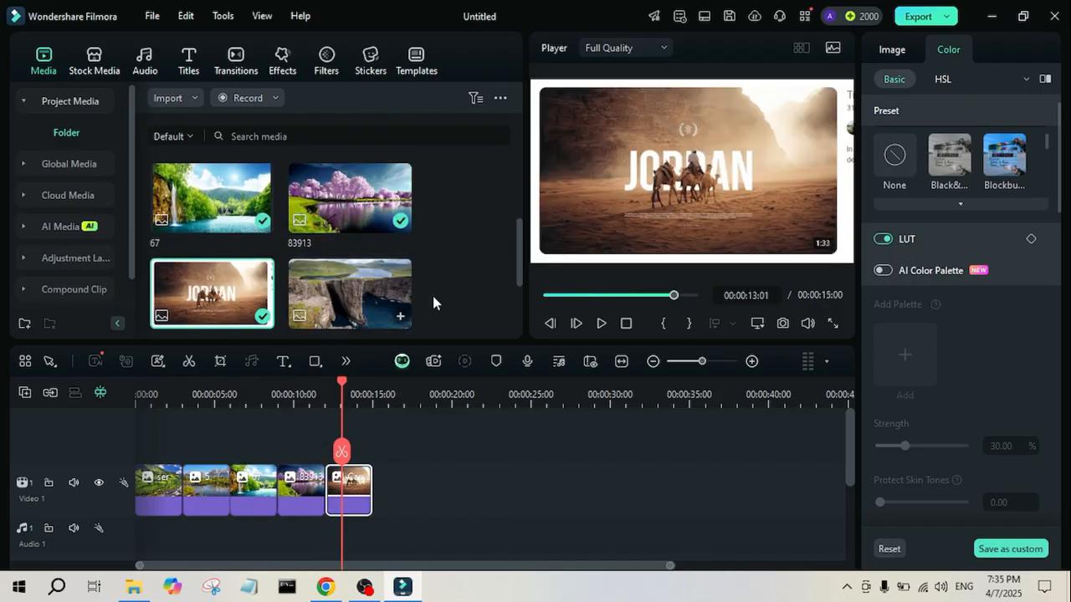
# Append the er, fdf and 3 images after the Capture clip on the Video 1 track.
pyautogui.moveTo(393, 297); pyautogui.dragTo(395, 492)
pyautogui.scroll(-1, 381, 281)
pyautogui.scroll(-1, 381, 281)
pyautogui.moveTo(211, 269); pyautogui.dragTo(443, 492)
pyautogui.scroll(3, 251, 234)
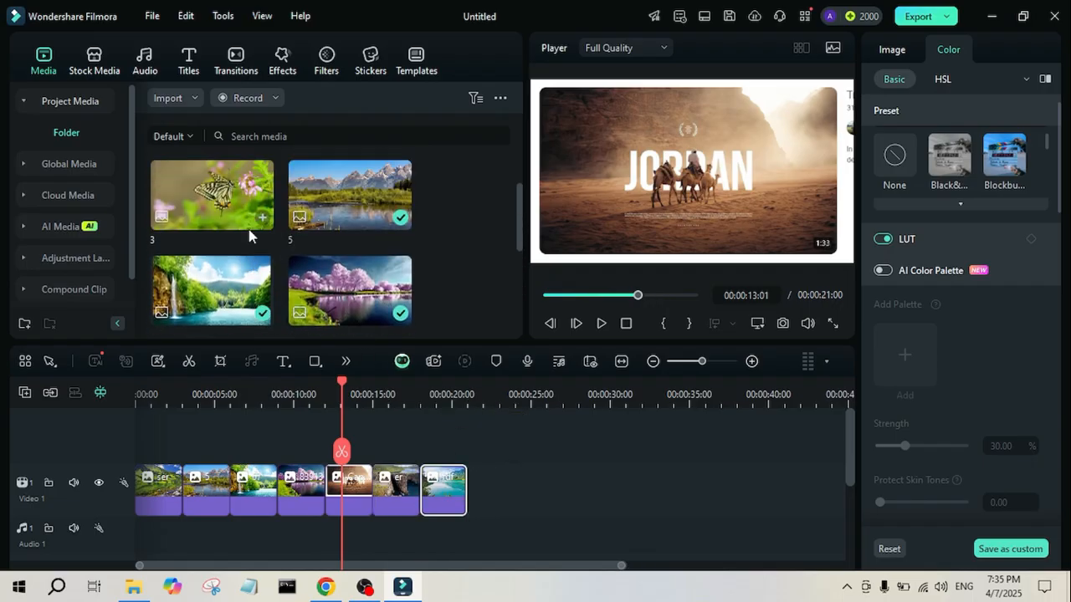
pyautogui.moveTo(243, 270); pyautogui.dragTo(491, 502)
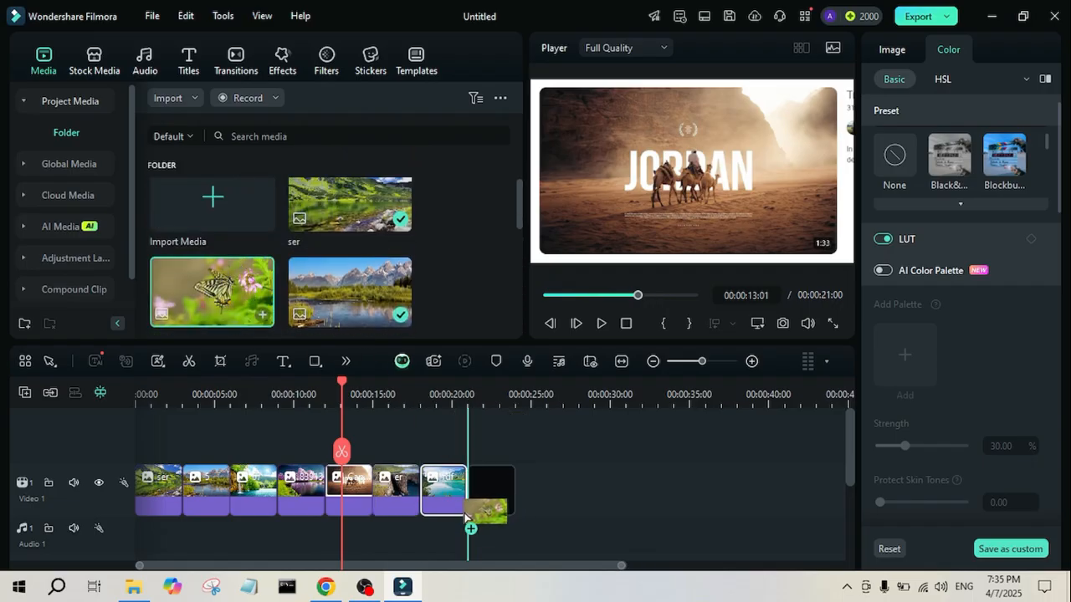
# Add the 20240727_143550 video after the last image, keeping the project settings of 1920 x 1080 at 25fps.
pyautogui.scroll(-4, 328, 292)
pyautogui.moveTo(329, 292); pyautogui.dragTo(527, 494)
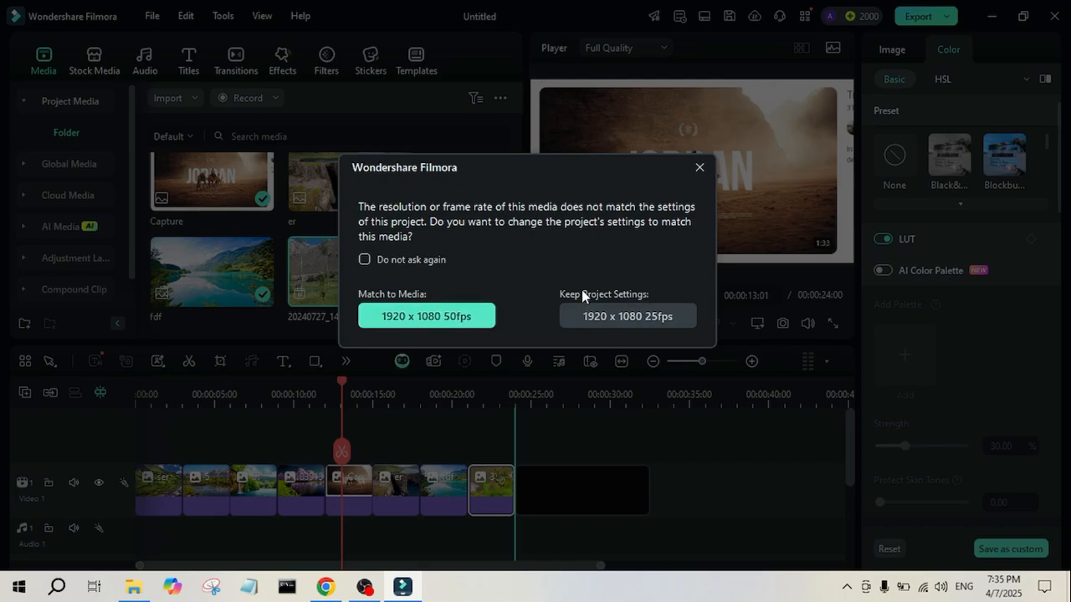
pyautogui.click(634, 325)
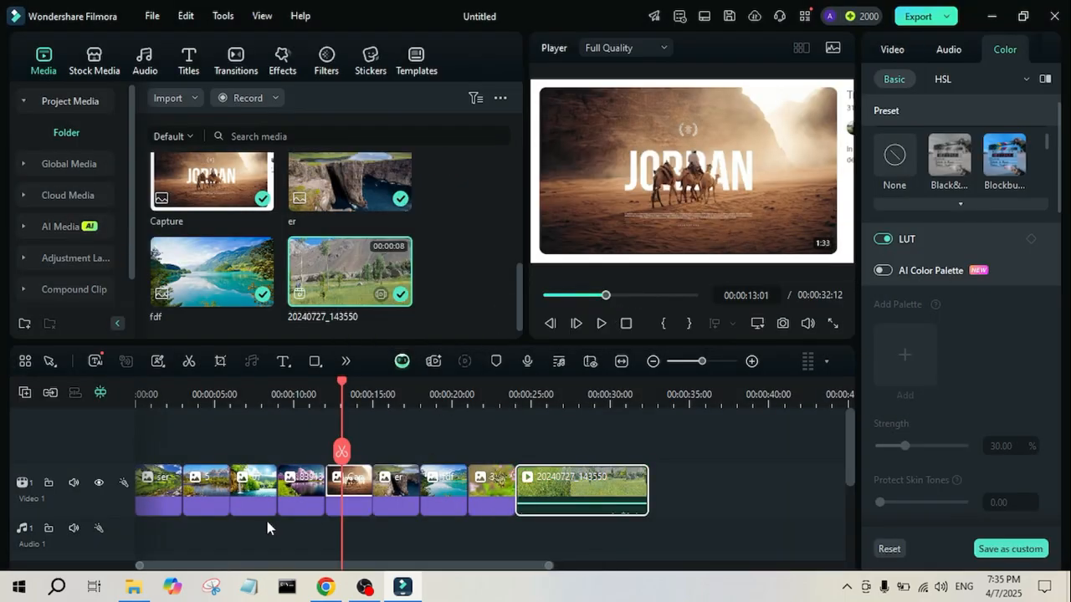
# Add the Default Title above the first image at the start of the timeline and trim it to that image's length.
pyautogui.click(626, 324)
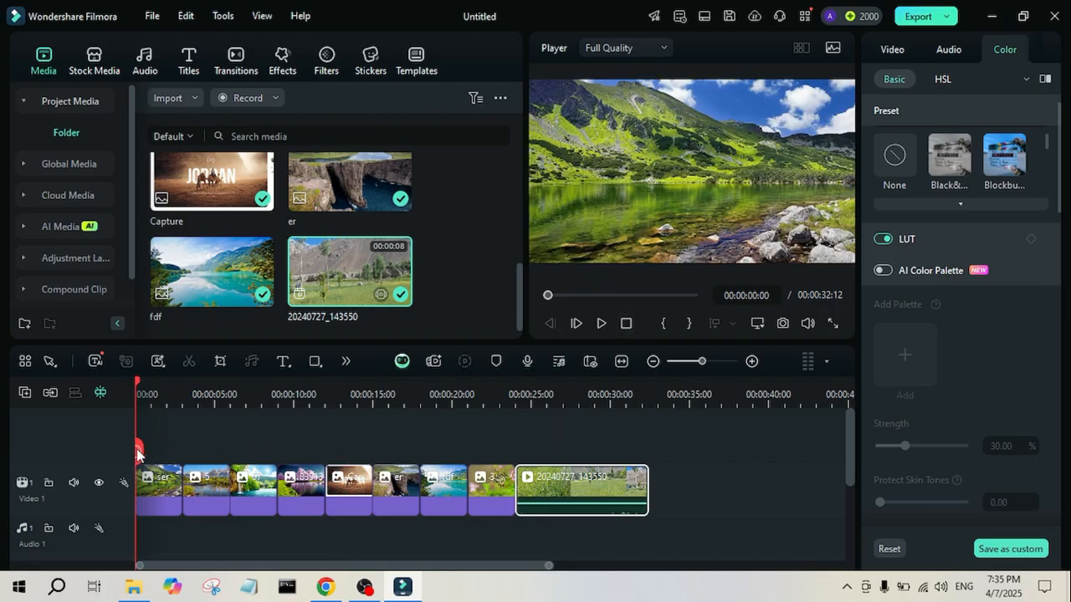
pyautogui.moveTo(138, 454); pyautogui.dragTo(139, 534)
pyautogui.click(189, 63)
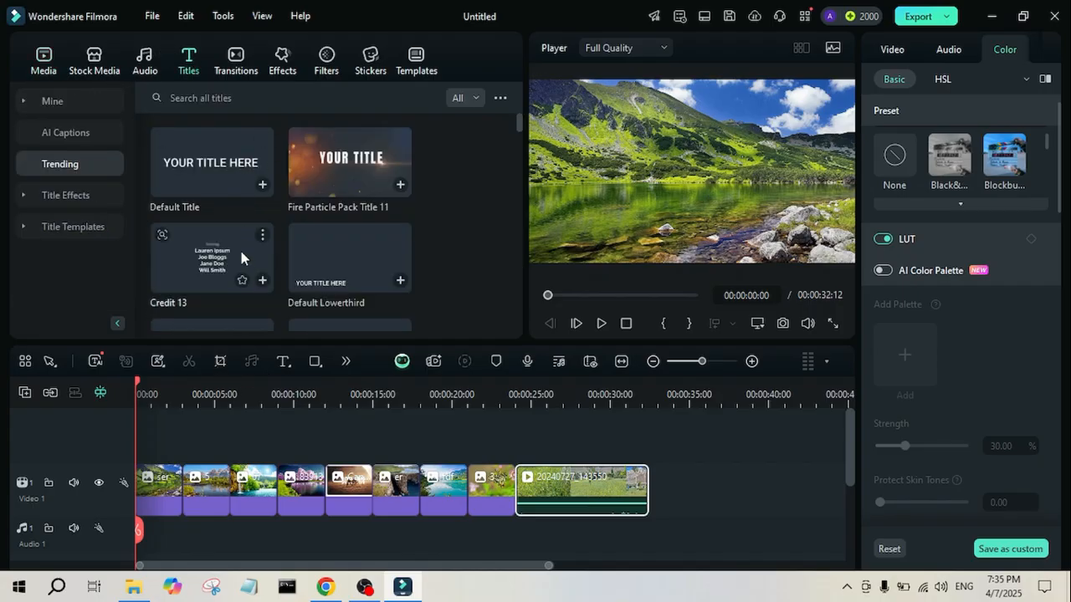
pyautogui.scroll(-5, 241, 251)
pyautogui.scroll(5, 247, 273)
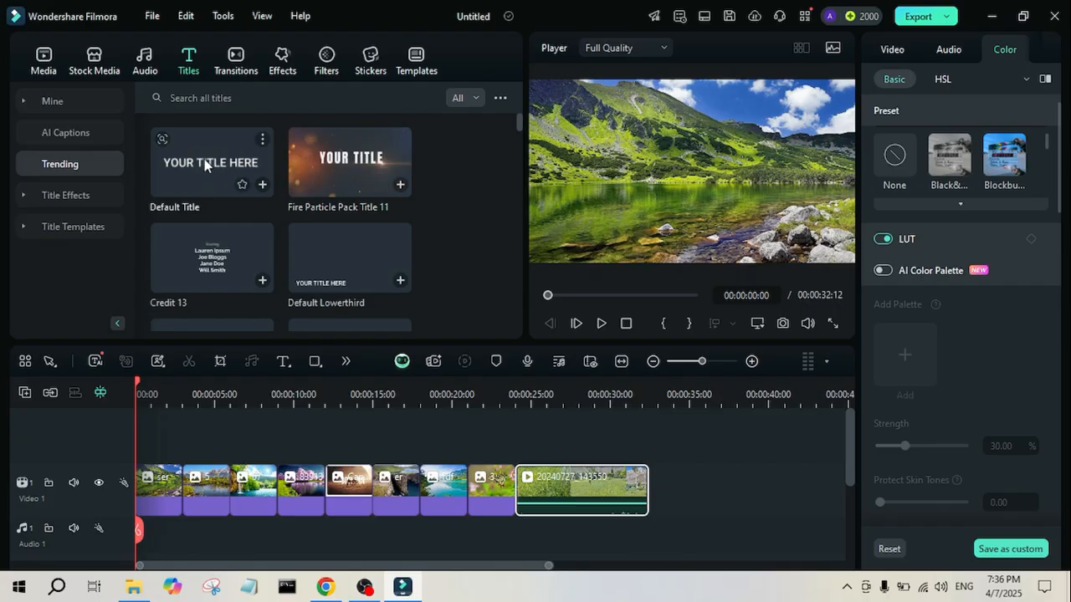
pyautogui.moveTo(206, 162); pyautogui.dragTo(170, 421)
pyautogui.moveTo(213, 476); pyautogui.dragTo(182, 477)
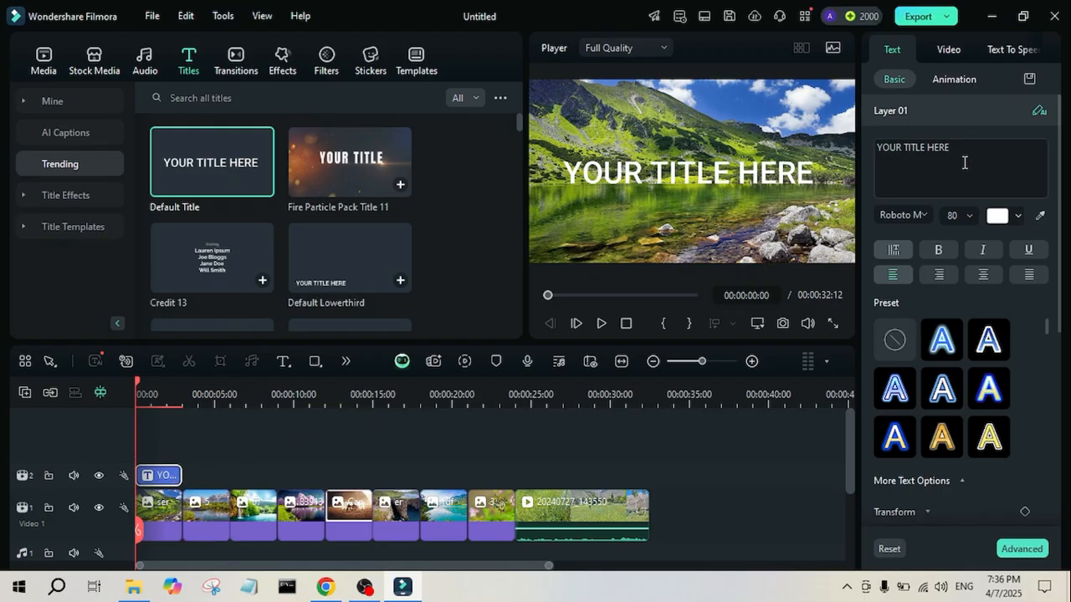
# Change the title text to "Nature is Beautiful" and apply the yellow text preset with a blue outline.
pyautogui.click(902, 163)
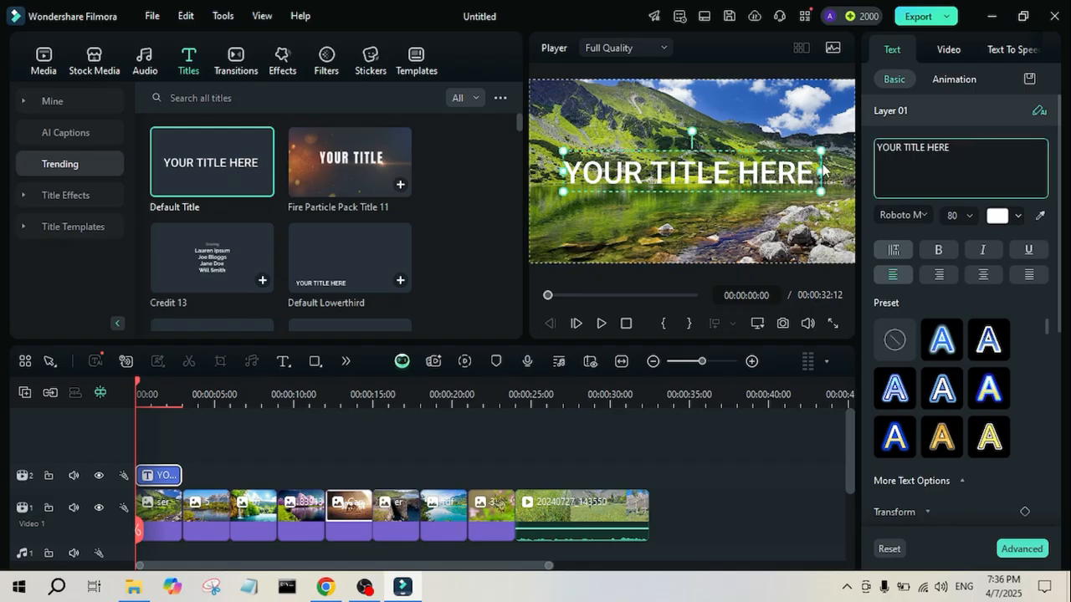
pyautogui.hotkey('ctrl', 'a')
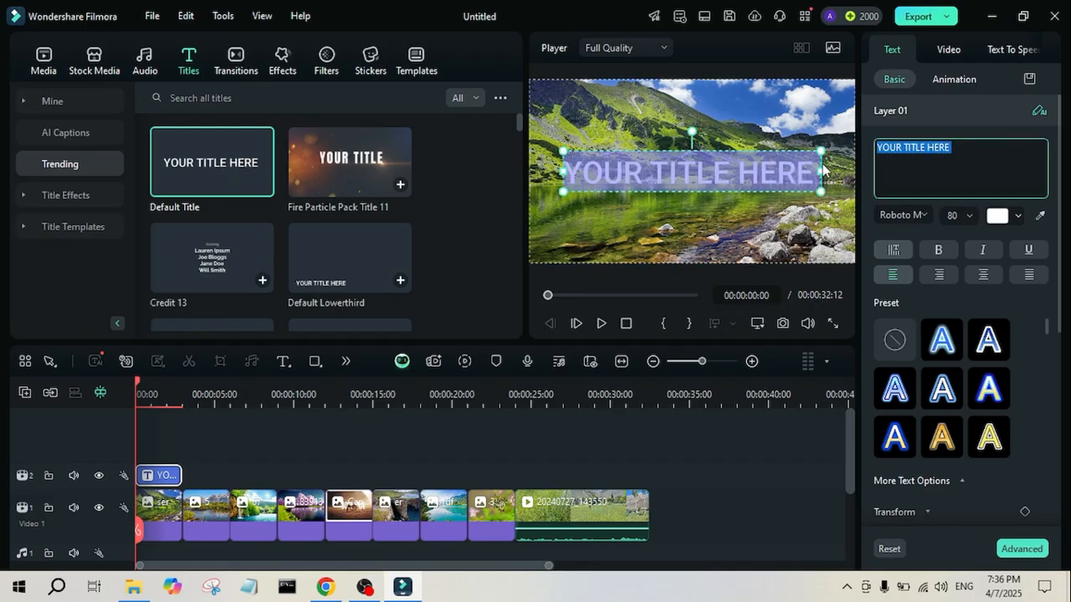
pyautogui.write('Nature is')
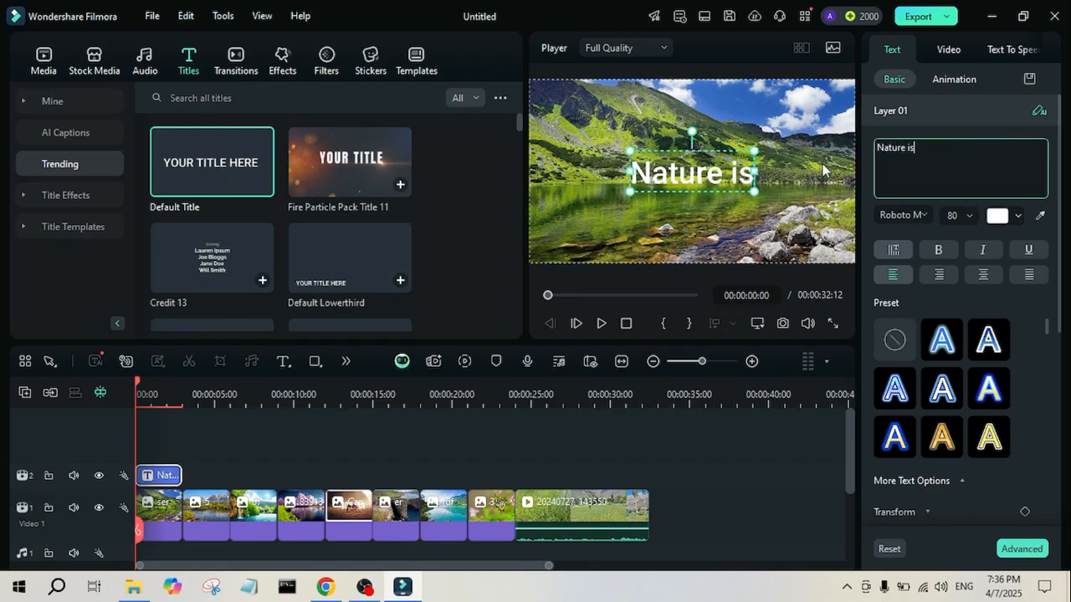
pyautogui.write(' Beautiful')
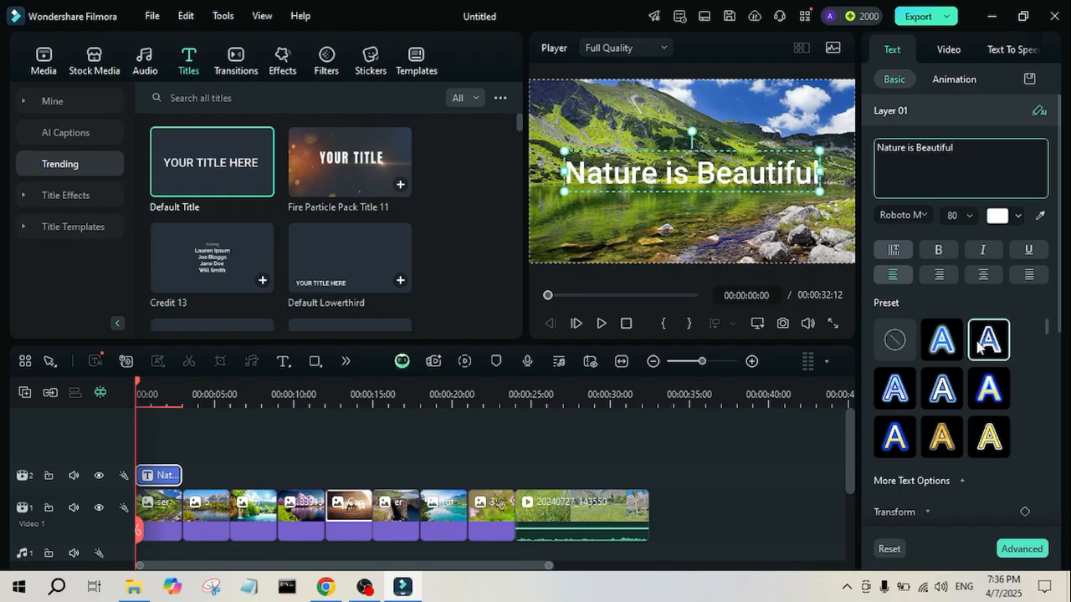
pyautogui.click(895, 436)
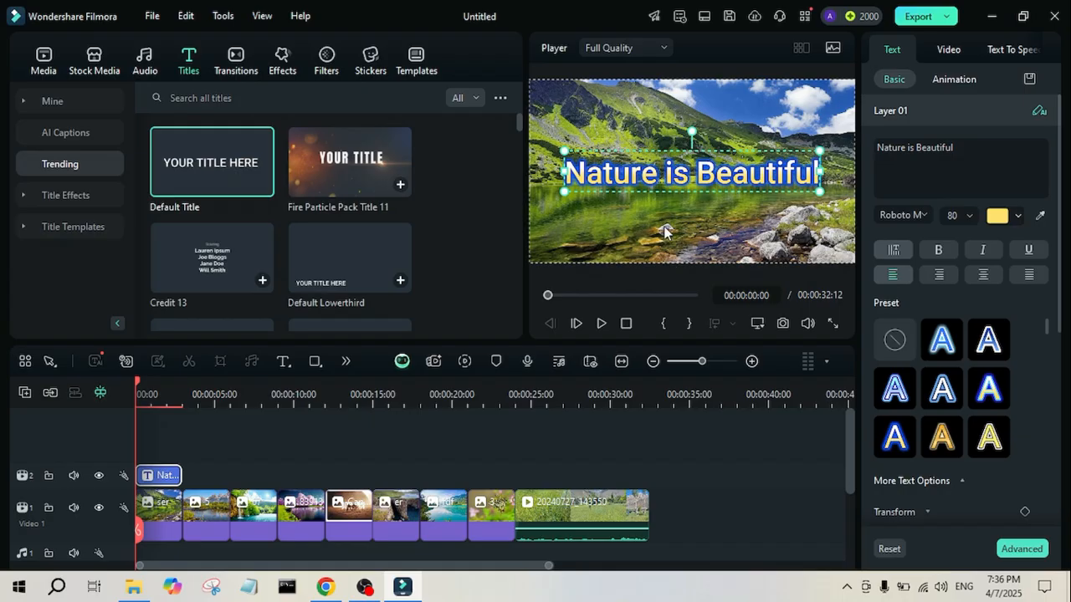
# Set the title's font size to 56 and move it slightly lower over the lake image.
pyautogui.click(968, 216)
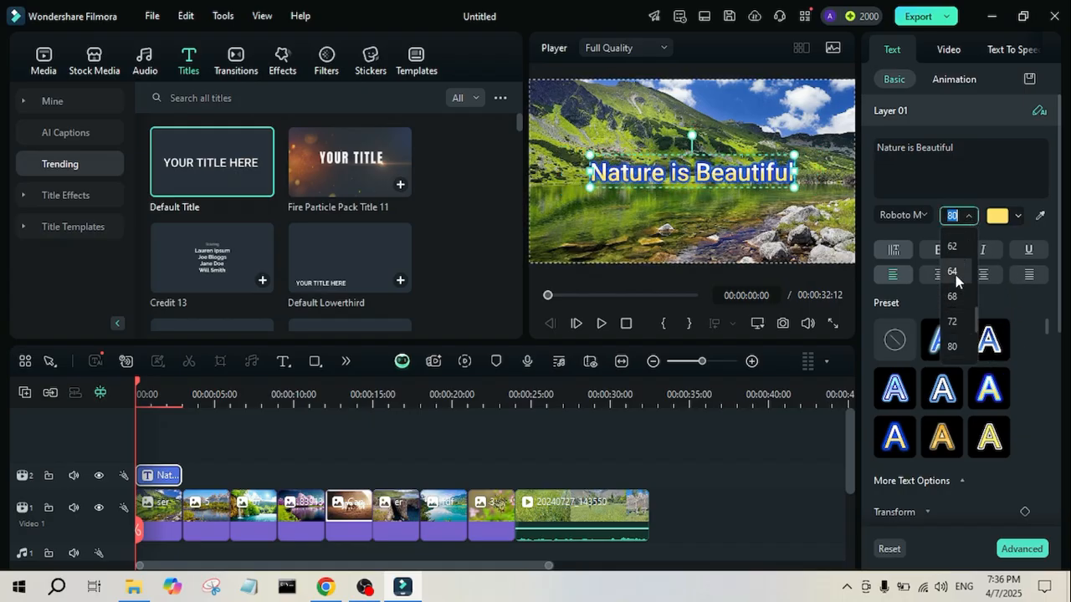
pyautogui.scroll(1, 953, 251)
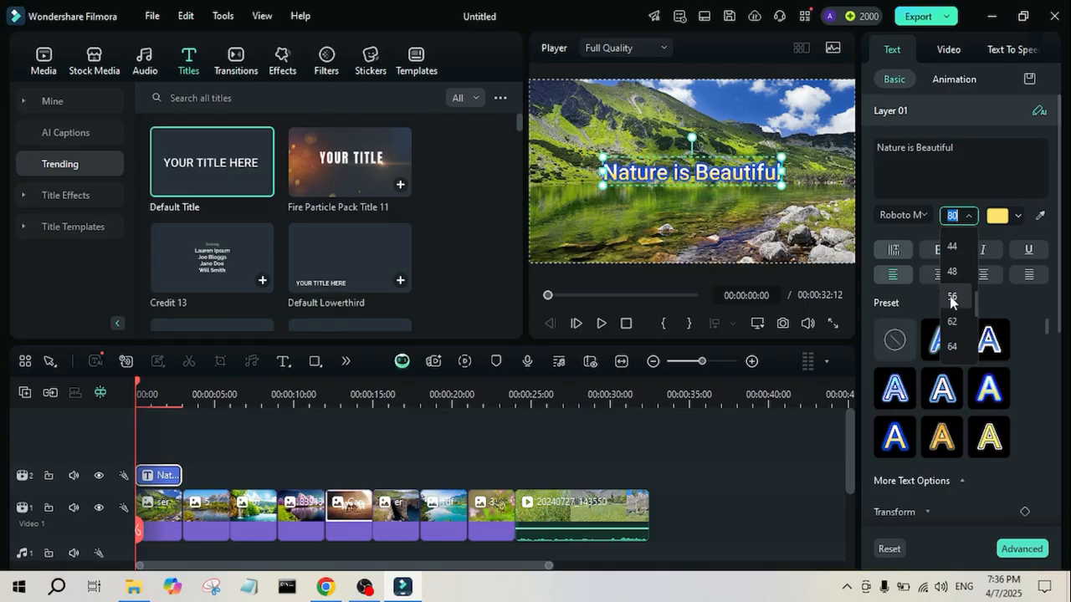
pyautogui.click(952, 297)
pyautogui.click(702, 171)
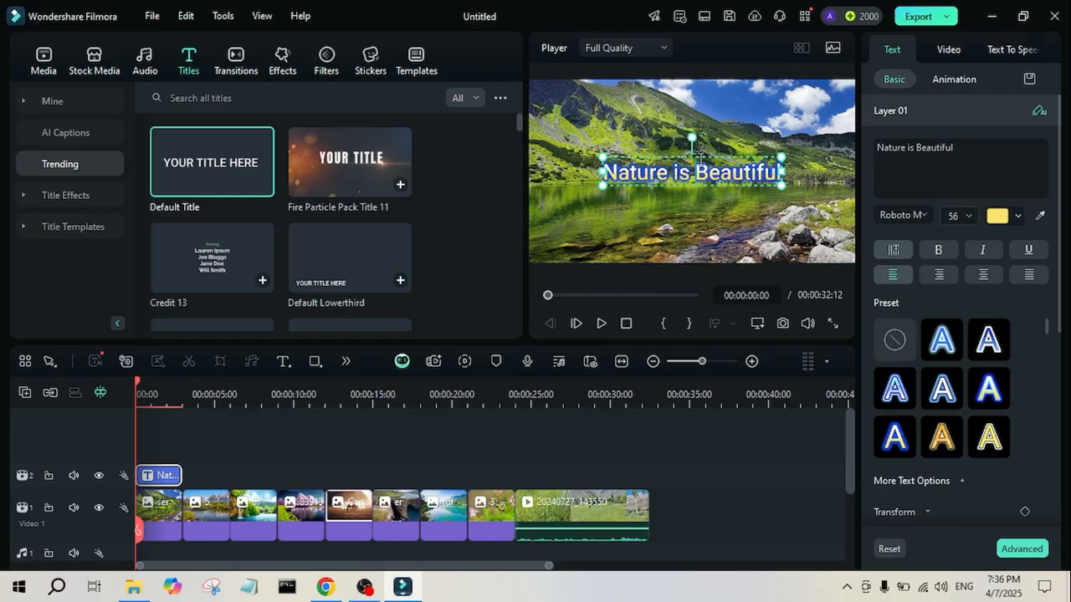
pyautogui.click(699, 202)
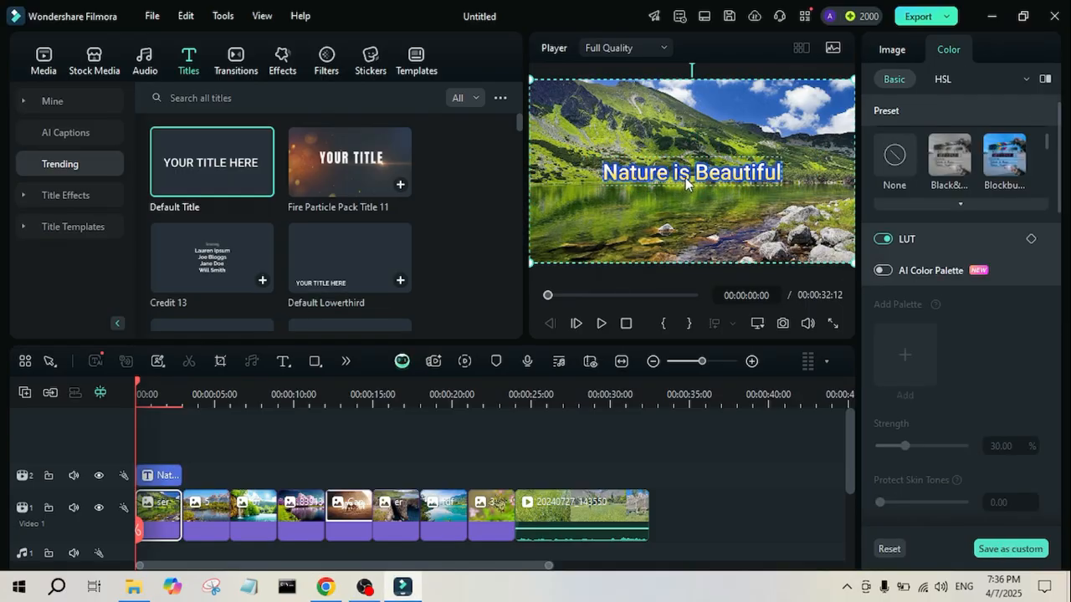
pyautogui.click(686, 178)
pyautogui.moveTo(686, 177); pyautogui.dragTo(683, 195)
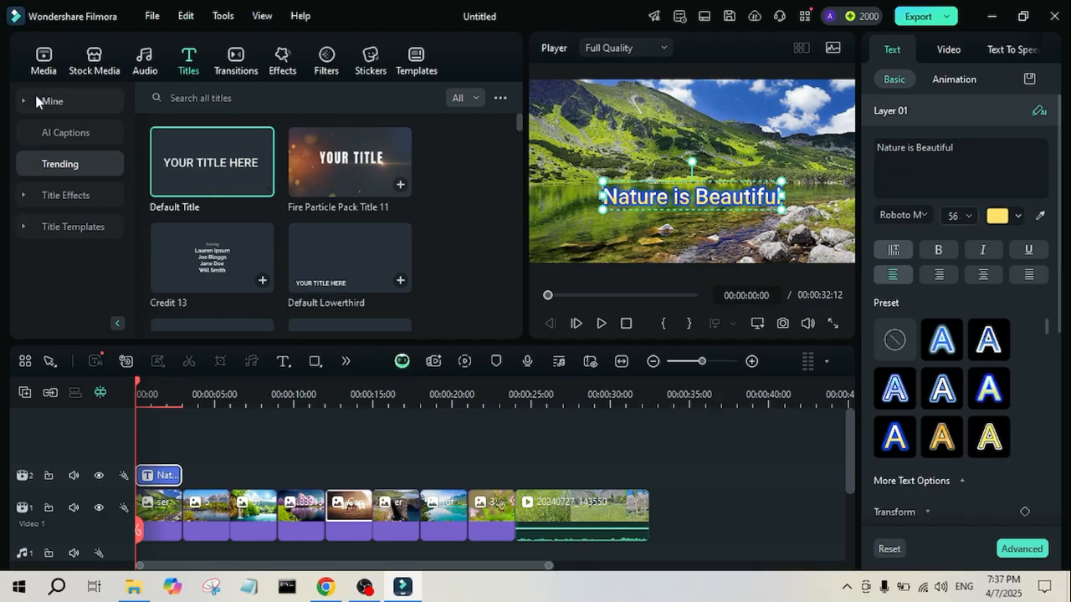
# Import the audio file The Birds of Your World from Downloads and place it at the start of the Audio 1 track.
pyautogui.click(41, 67)
pyautogui.scroll(5, 218, 188)
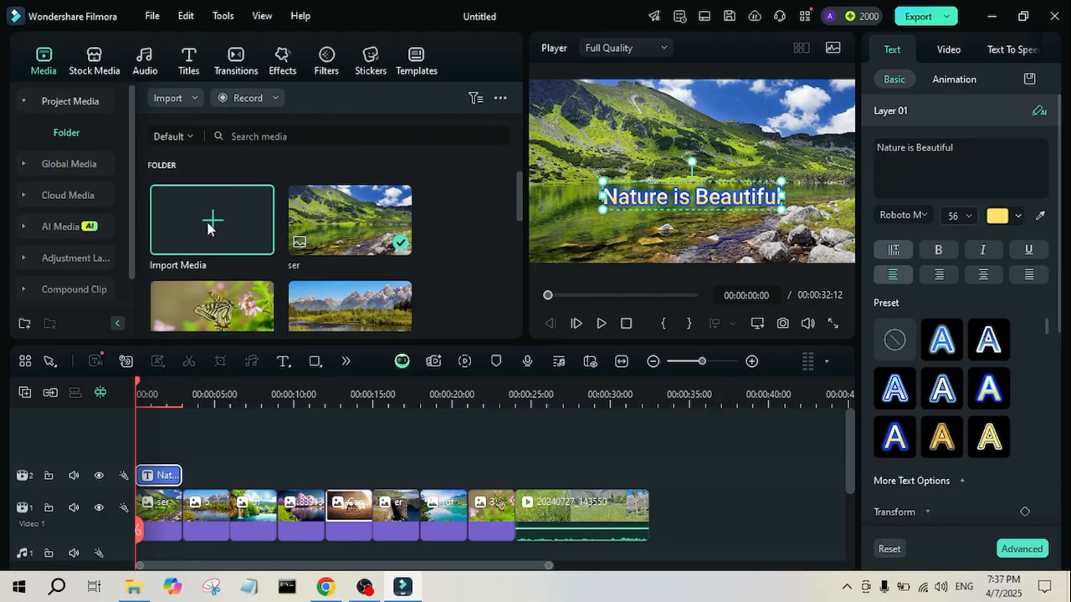
pyautogui.click(209, 218)
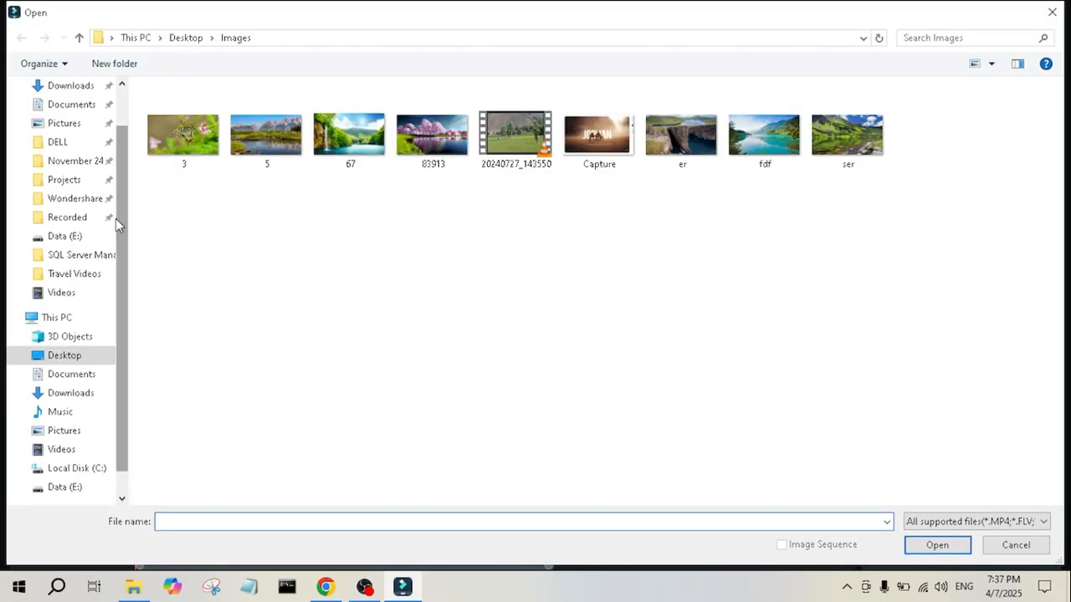
pyautogui.scroll(1, 113, 201)
pyautogui.scroll(1, 53, 167)
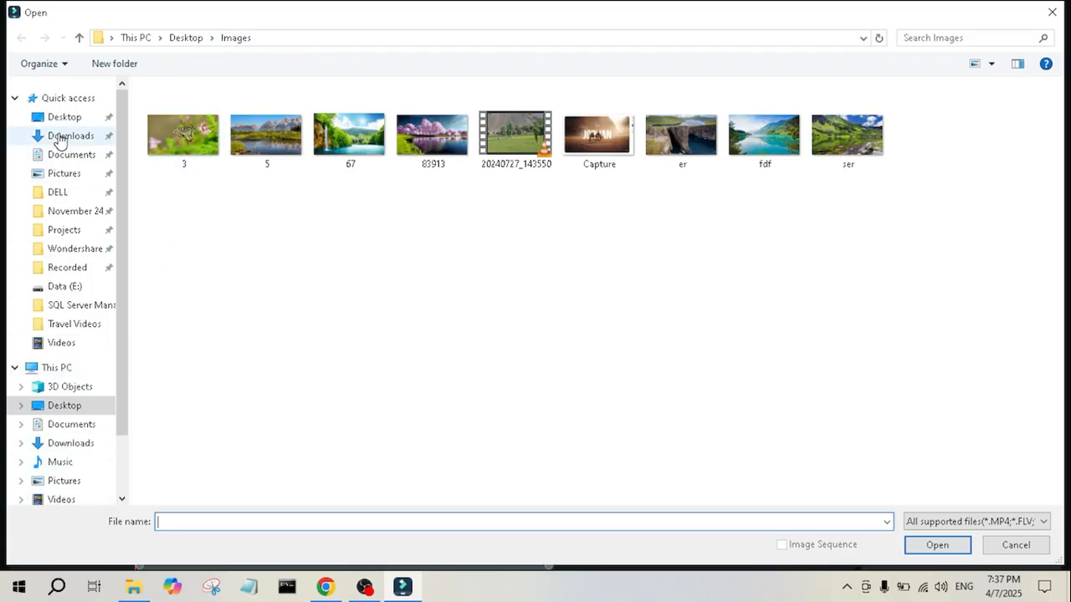
pyautogui.click(63, 136)
pyautogui.doubleClick(357, 178)
pyautogui.moveTo(328, 217); pyautogui.dragTo(138, 458)
pyautogui.scroll(-1, 602, 525)
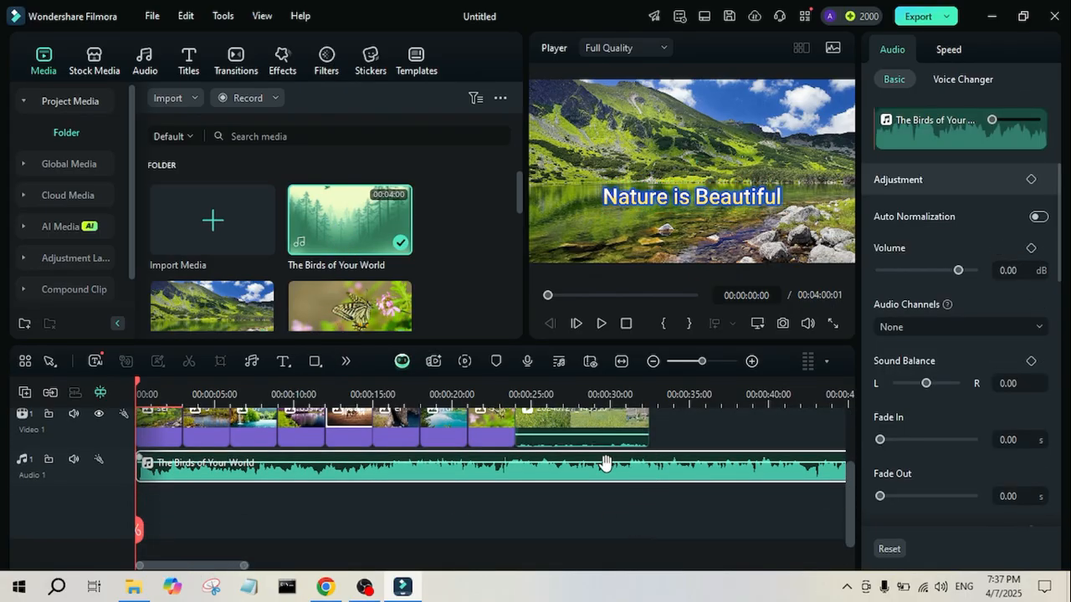
# Split the audio clip at the end of the last video clip, at 00:00:32:12, and delete the excess part.
pyautogui.click(620, 361)
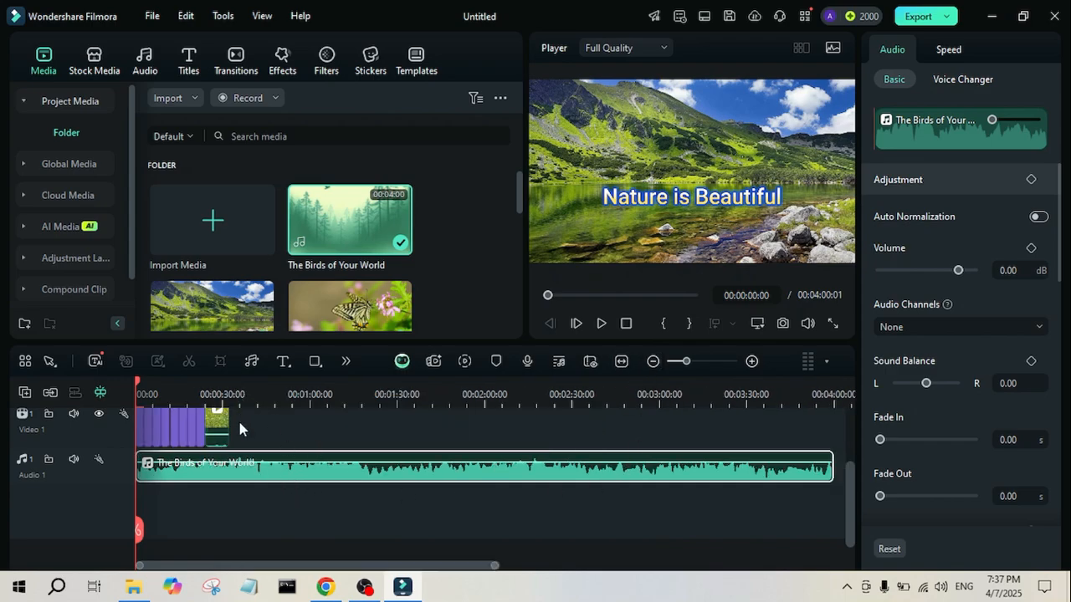
pyautogui.click(751, 360)
pyautogui.click(326, 398)
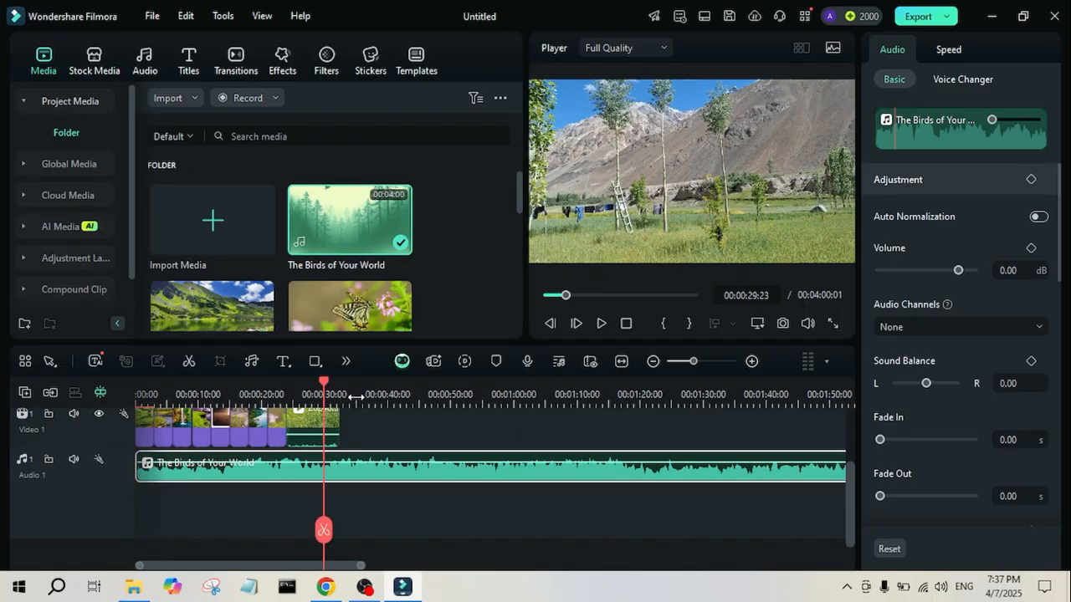
pyautogui.click(355, 397)
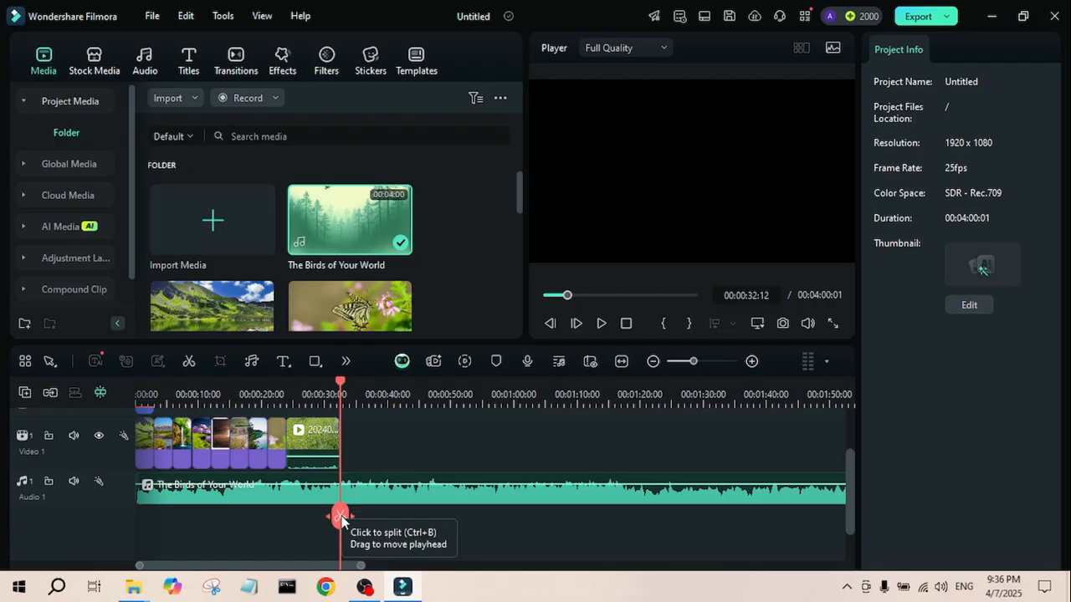
pyautogui.click(340, 517)
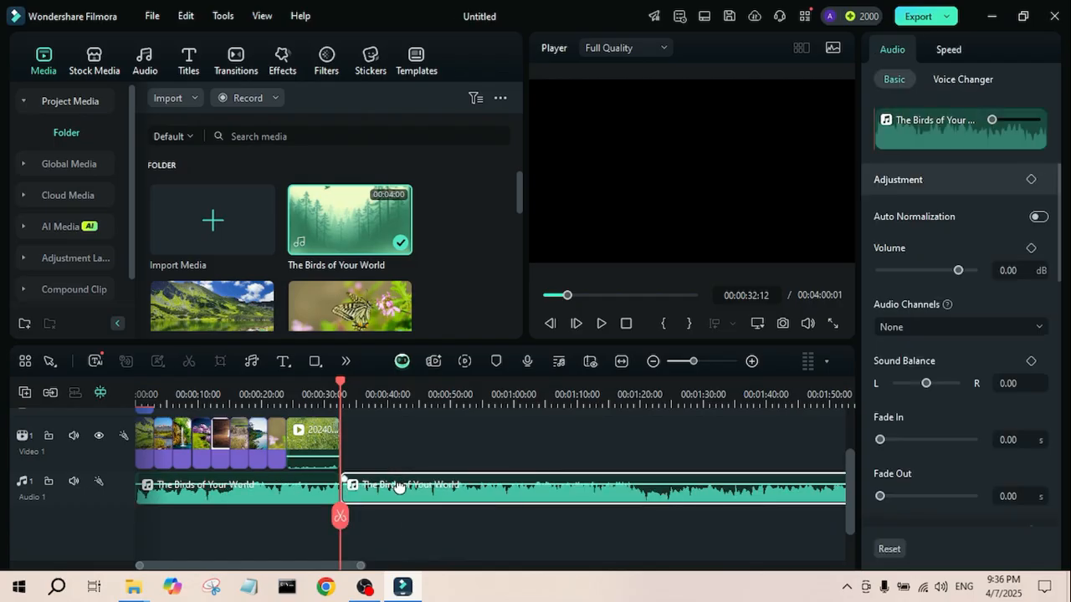
pyautogui.press('Delete')
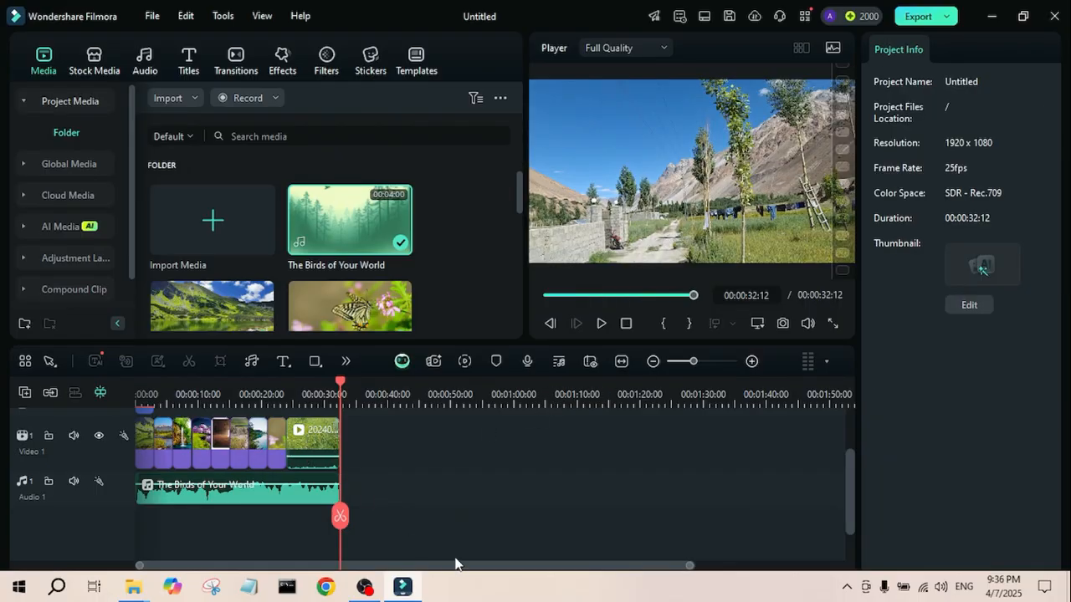
# Scrub through the timeline from the title clip to the fdf image to preview the edit.
pyautogui.scroll(2, 375, 477)
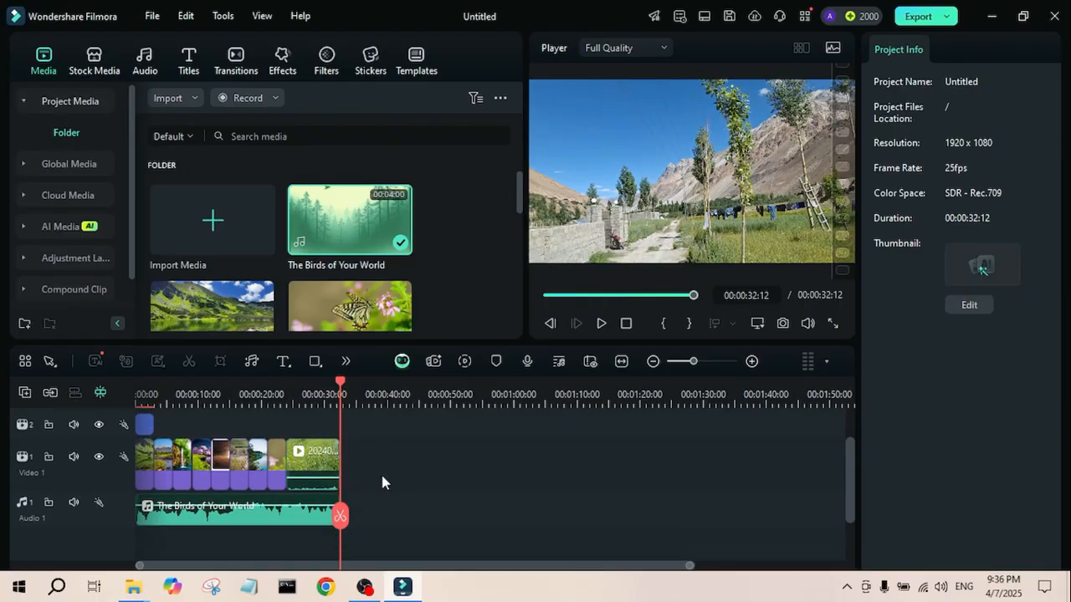
pyautogui.click(145, 405)
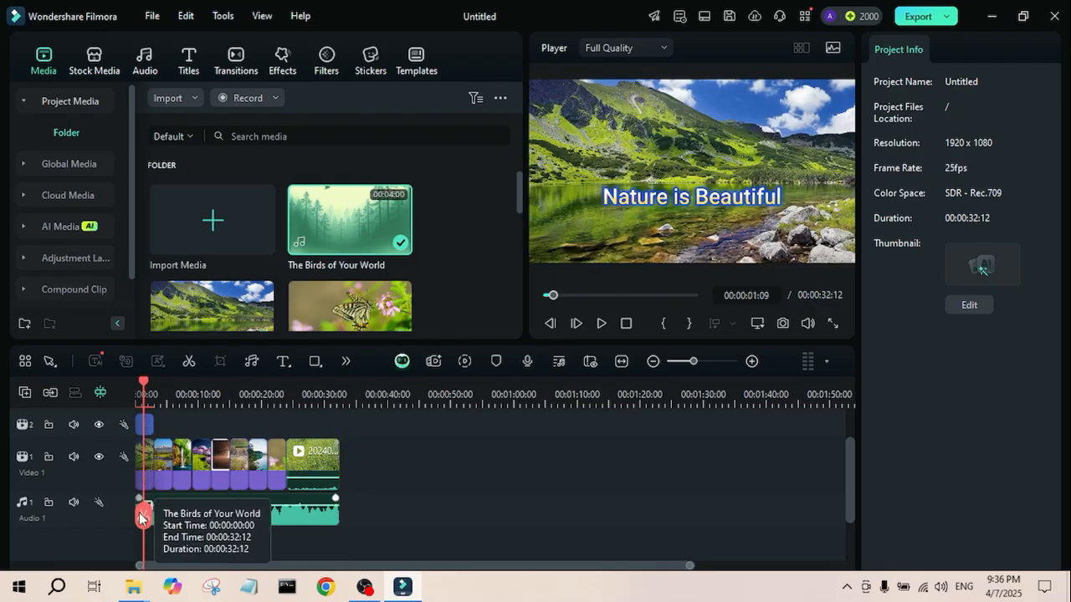
pyautogui.moveTo(142, 517); pyautogui.dragTo(253, 517)
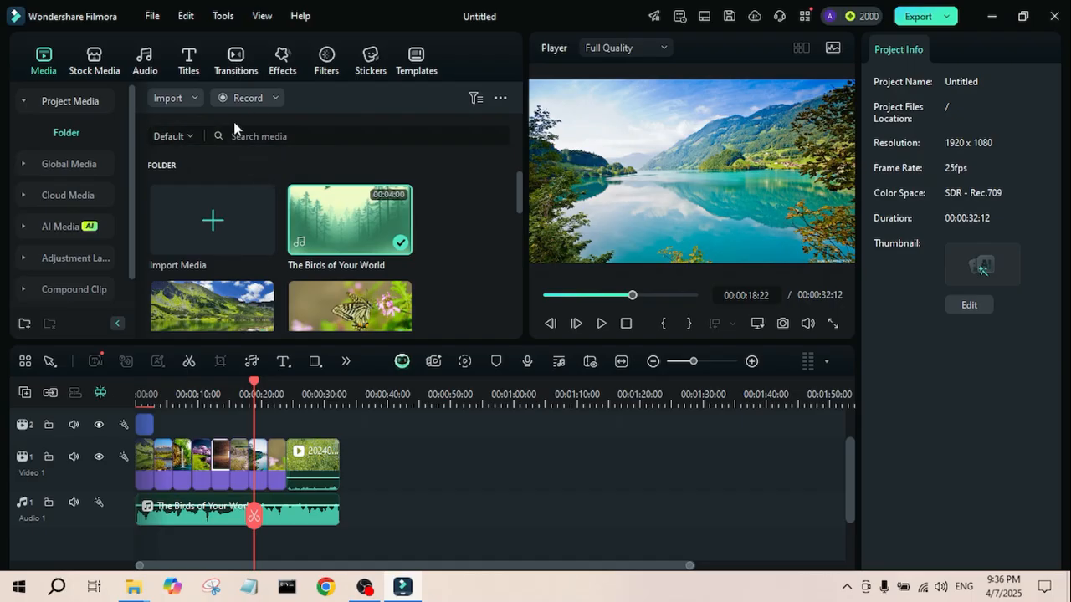
# Browse the transition library through the Trending, Fade&Dissolve, Zoom, Slides and Popular categories.
pyautogui.click(237, 59)
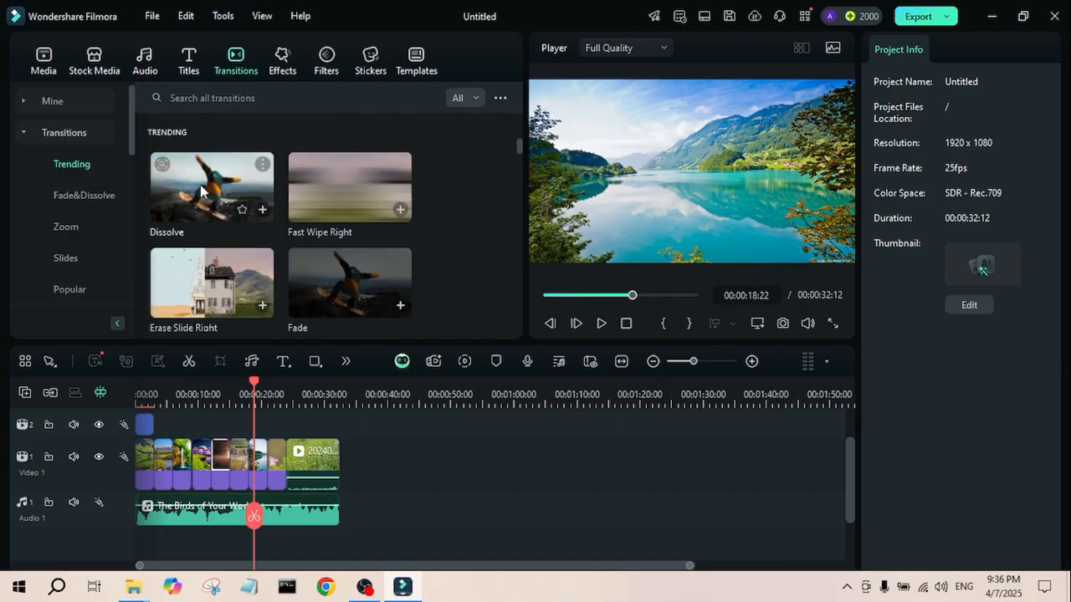
pyautogui.scroll(-3, 210, 223)
pyautogui.scroll(3, 210, 224)
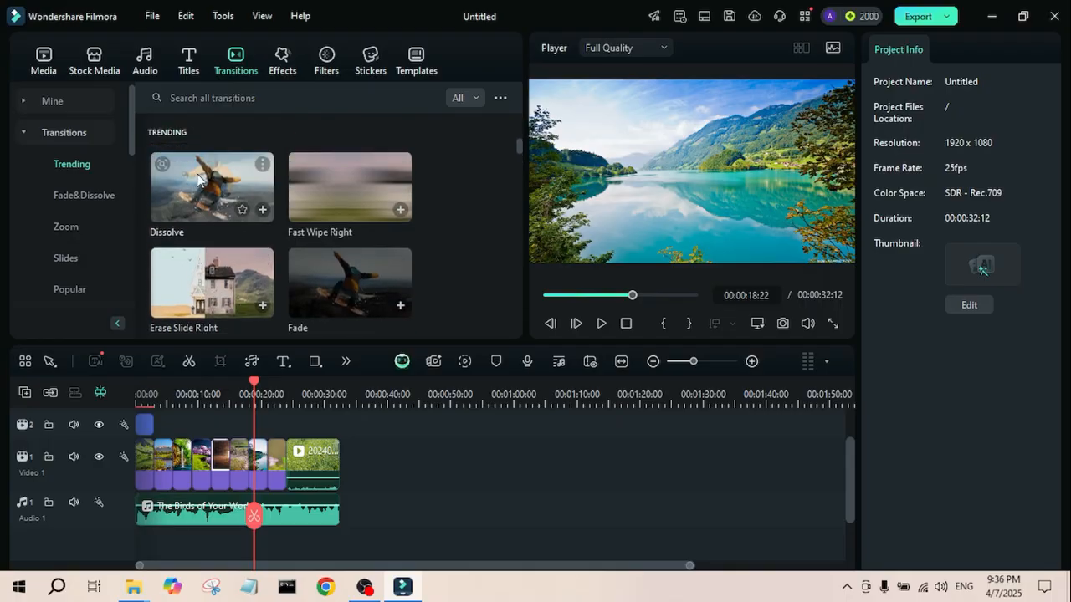
pyautogui.scroll(-3, 353, 208)
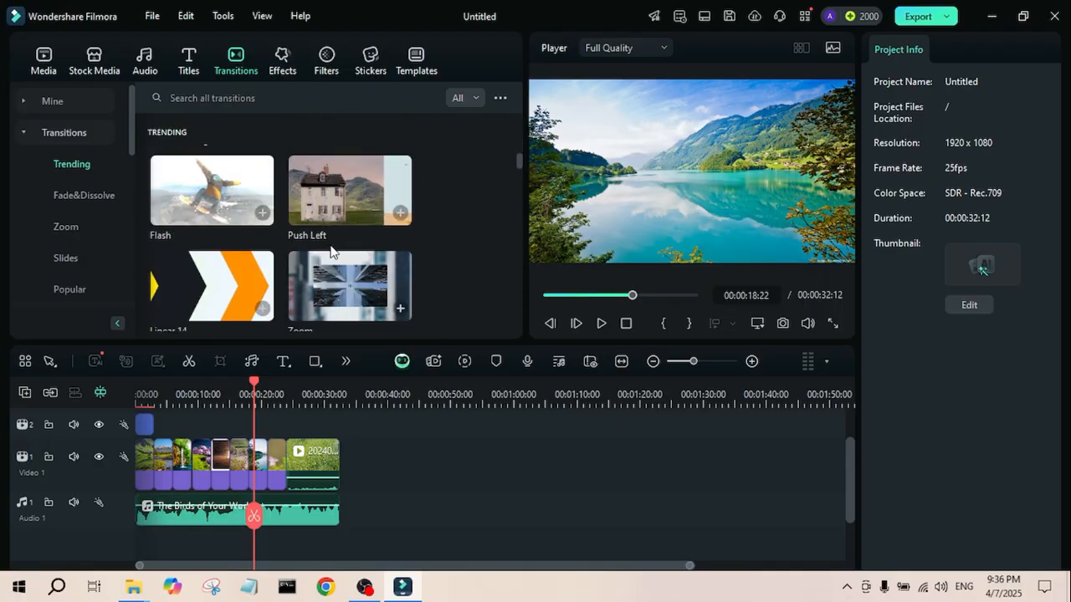
pyautogui.scroll(-3, 327, 246)
pyautogui.scroll(-3, 306, 245)
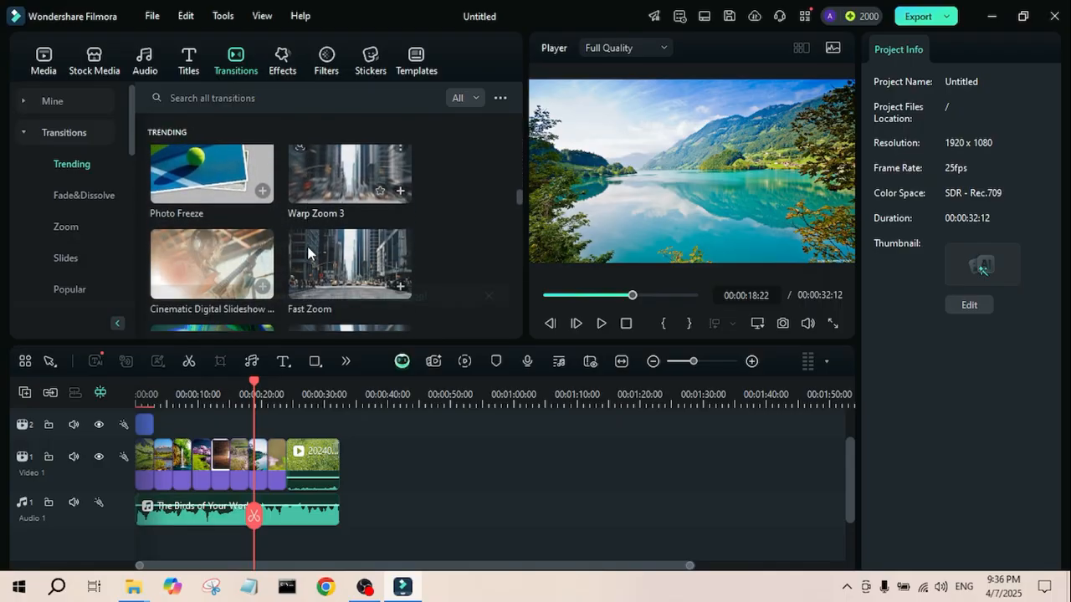
pyautogui.scroll(-3, 309, 250)
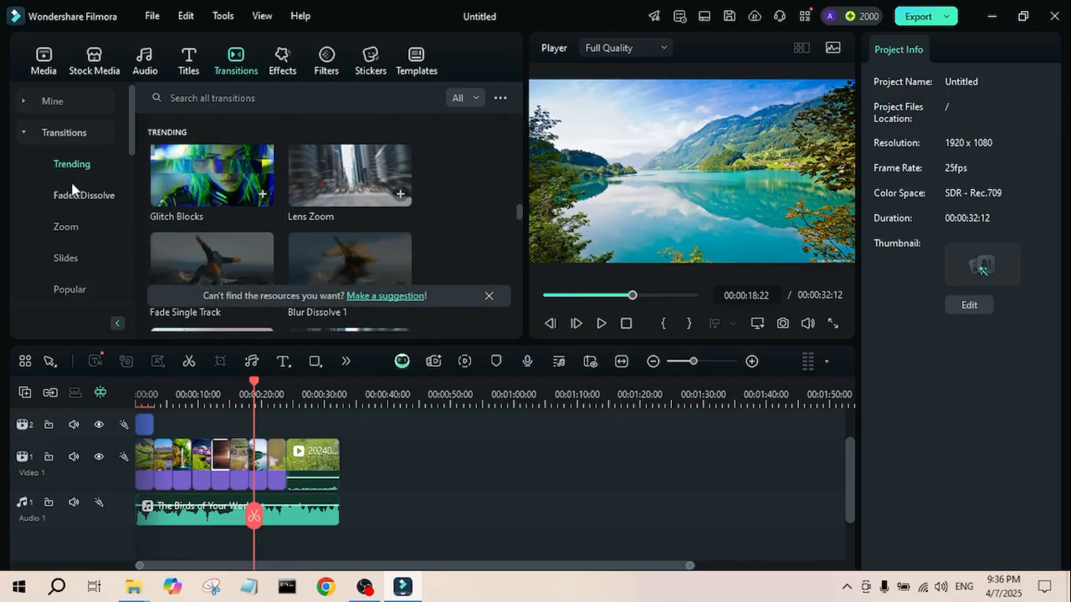
pyautogui.click(76, 197)
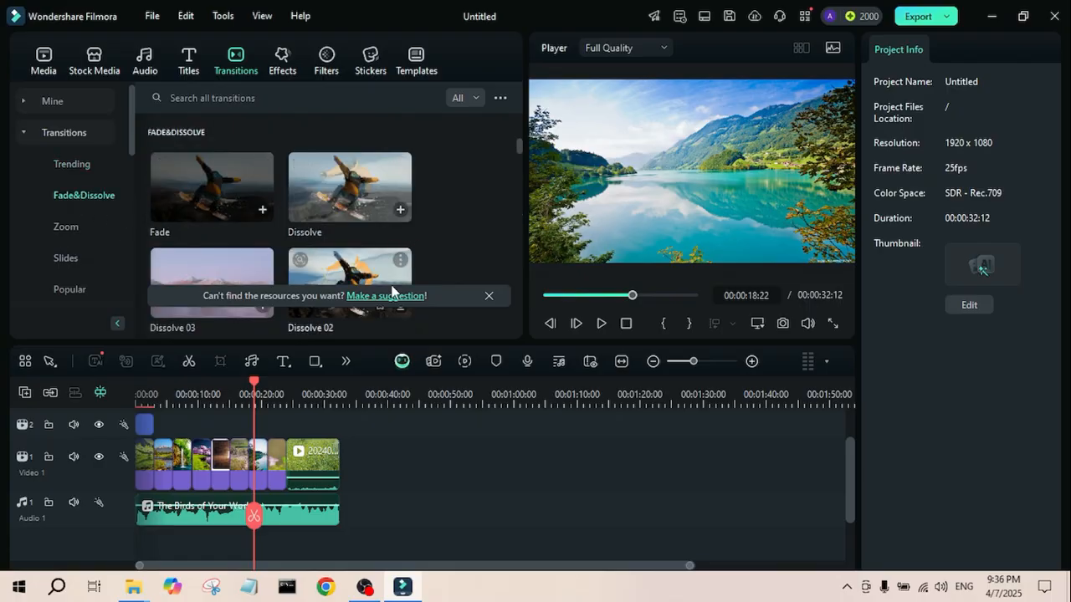
pyautogui.scroll(-5, 392, 291)
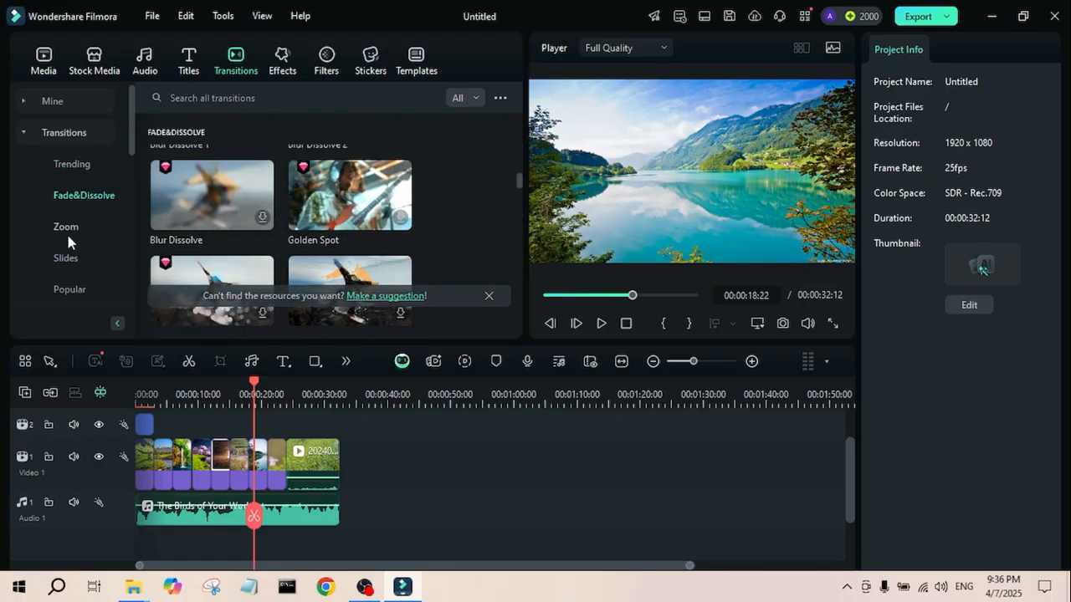
pyautogui.click(67, 233)
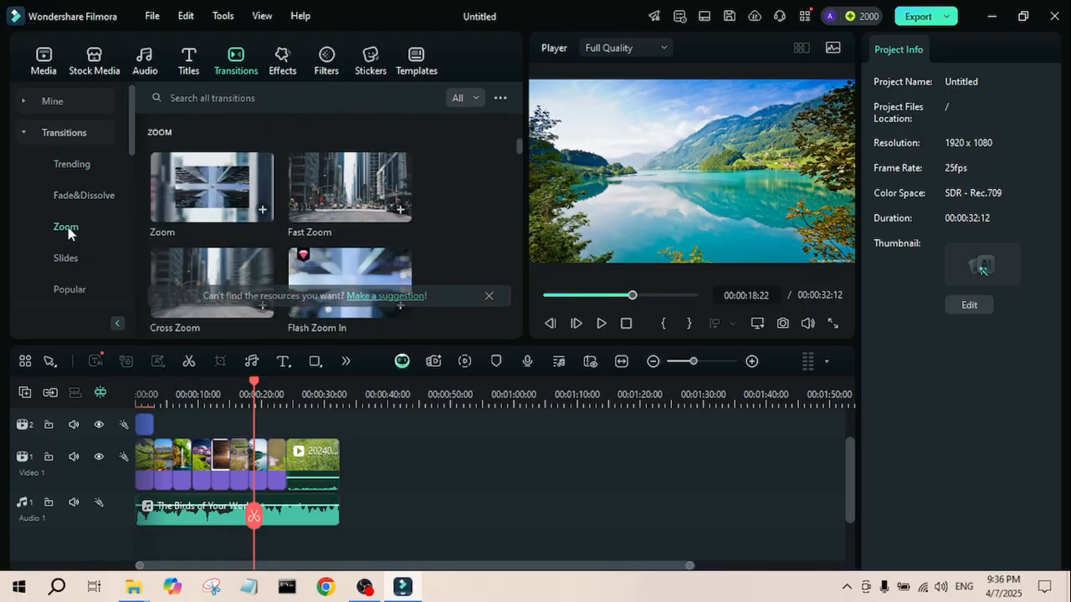
pyautogui.click(66, 260)
pyautogui.scroll(-4, 333, 275)
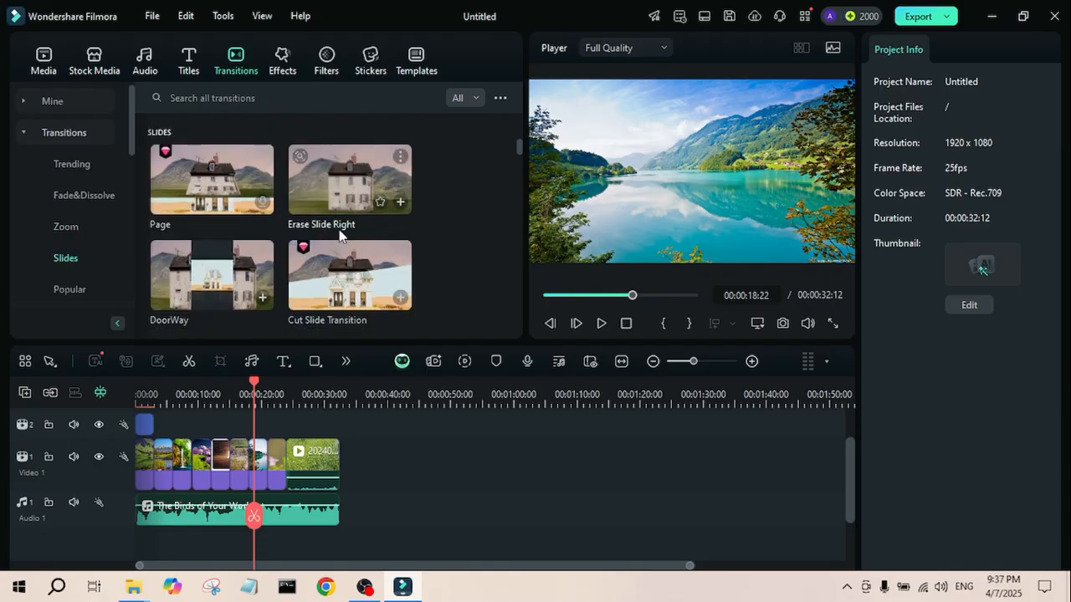
pyautogui.click(66, 288)
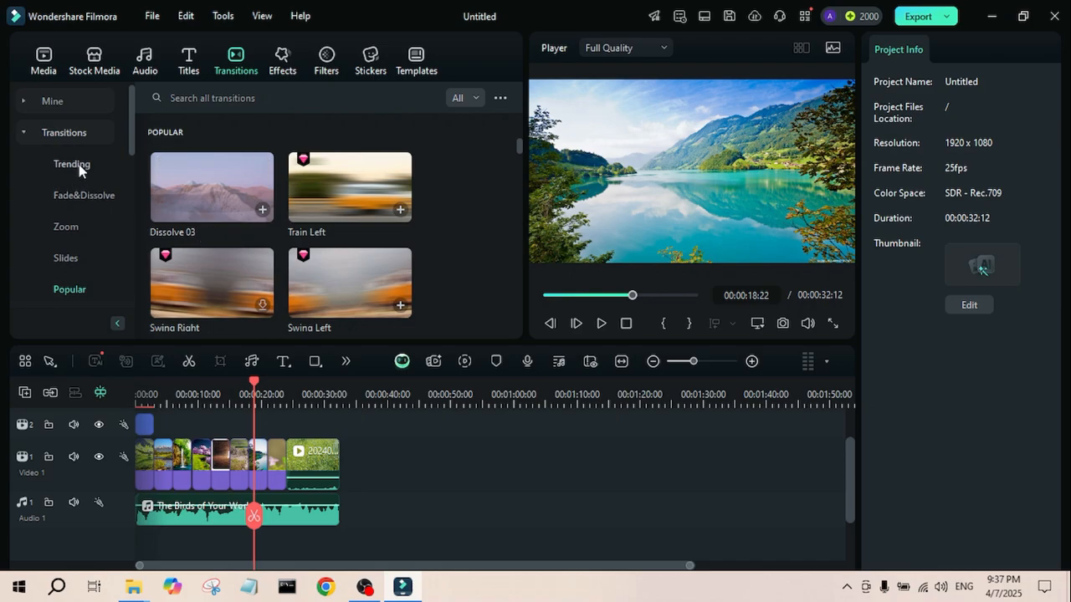
# Add the Trending transitions Dissolve, Fast Wipe Right, Erase Slide Right and Fade, in that order, to the first four cuts on Video 1.
pyautogui.click(79, 164)
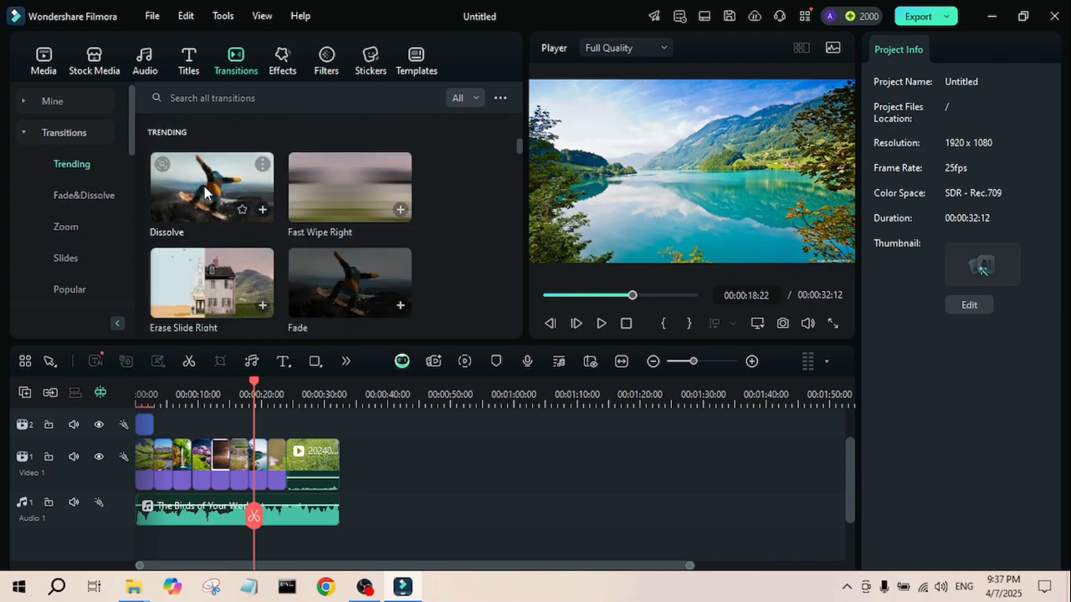
pyautogui.moveTo(205, 192); pyautogui.dragTo(154, 494)
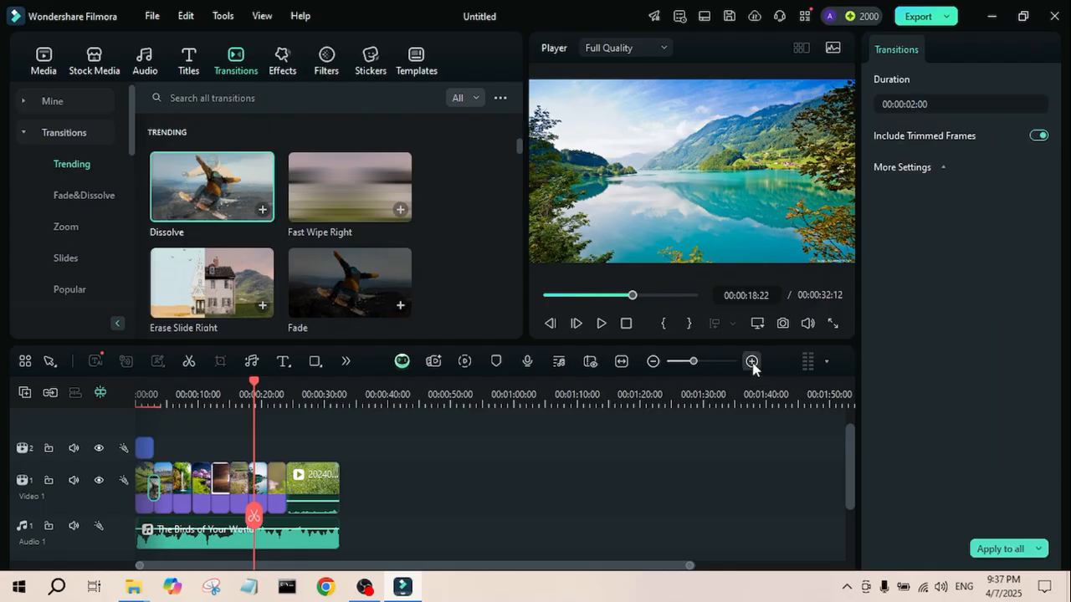
pyautogui.click(751, 361)
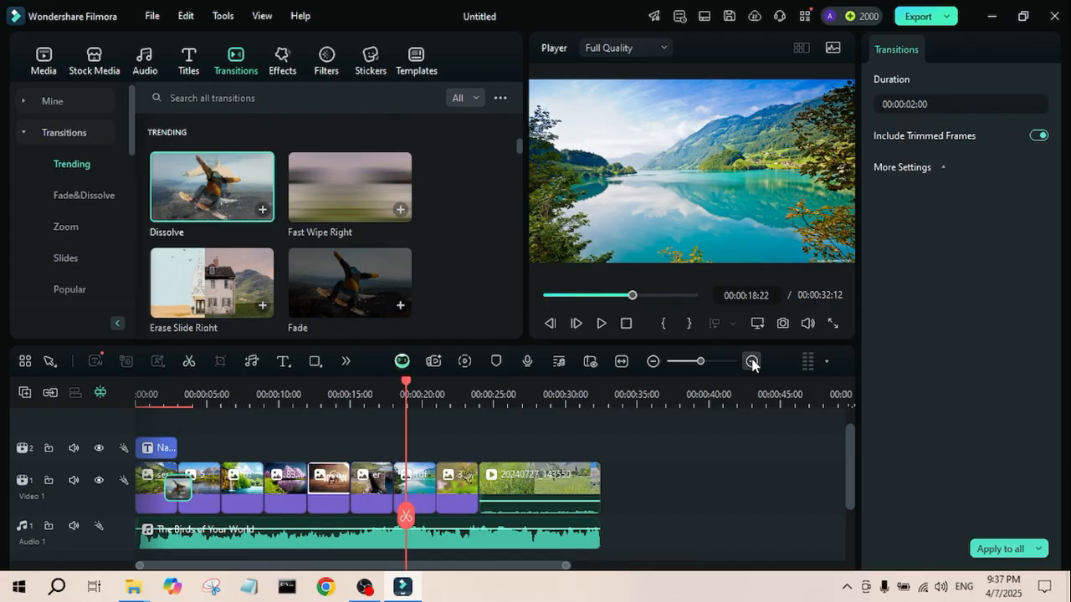
pyautogui.click(752, 361)
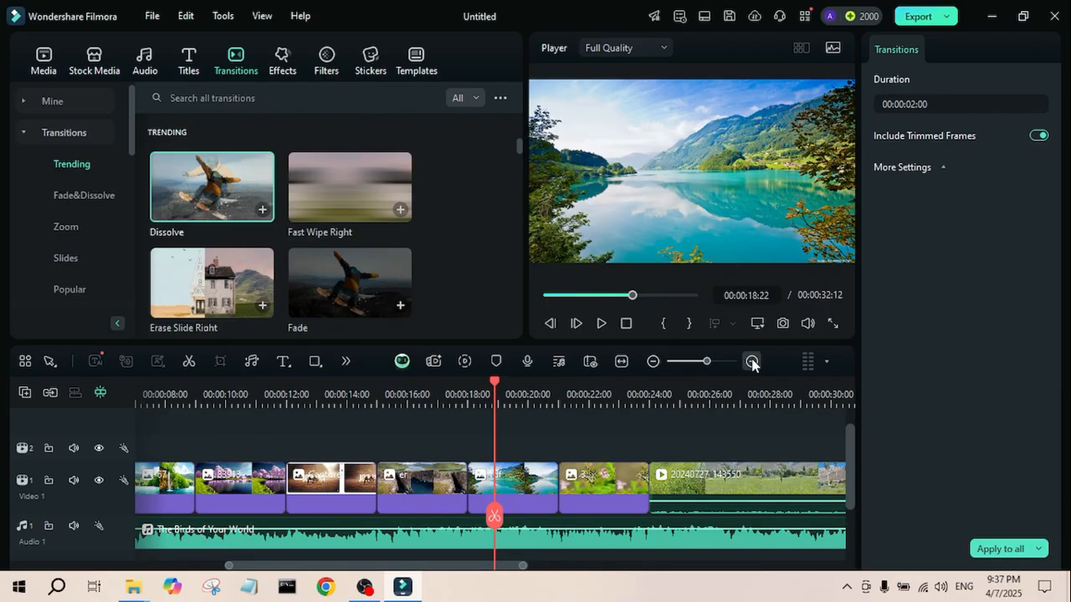
pyautogui.click(653, 363)
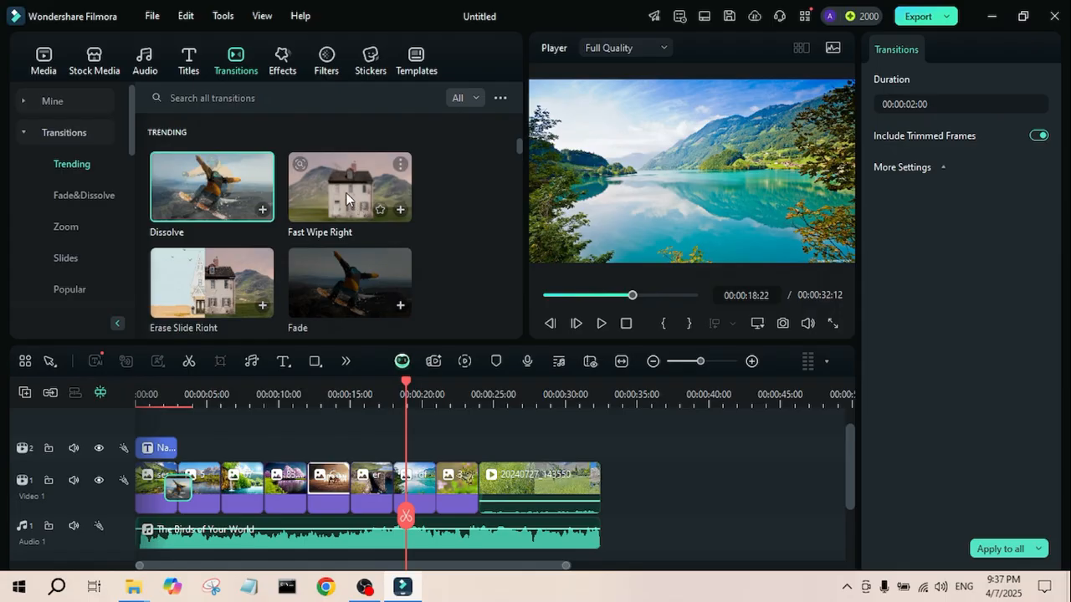
pyautogui.moveTo(346, 193); pyautogui.dragTo(220, 487)
pyautogui.moveTo(203, 286)
pyautogui.mouseDown()
pyautogui.moveTo(253, 354)
pyautogui.moveTo(273, 494)
pyautogui.moveTo(264, 500)
pyautogui.moveTo(264, 490)
pyautogui.mouseUp()
pyautogui.scroll(-2, 343, 288)
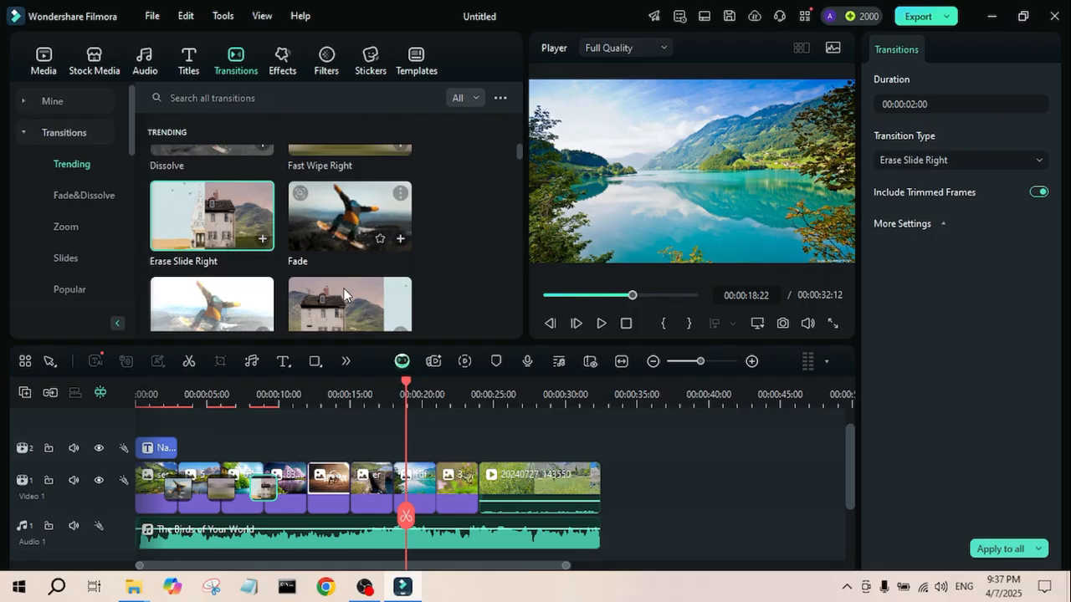
pyautogui.moveTo(328, 211); pyautogui.dragTo(306, 499)
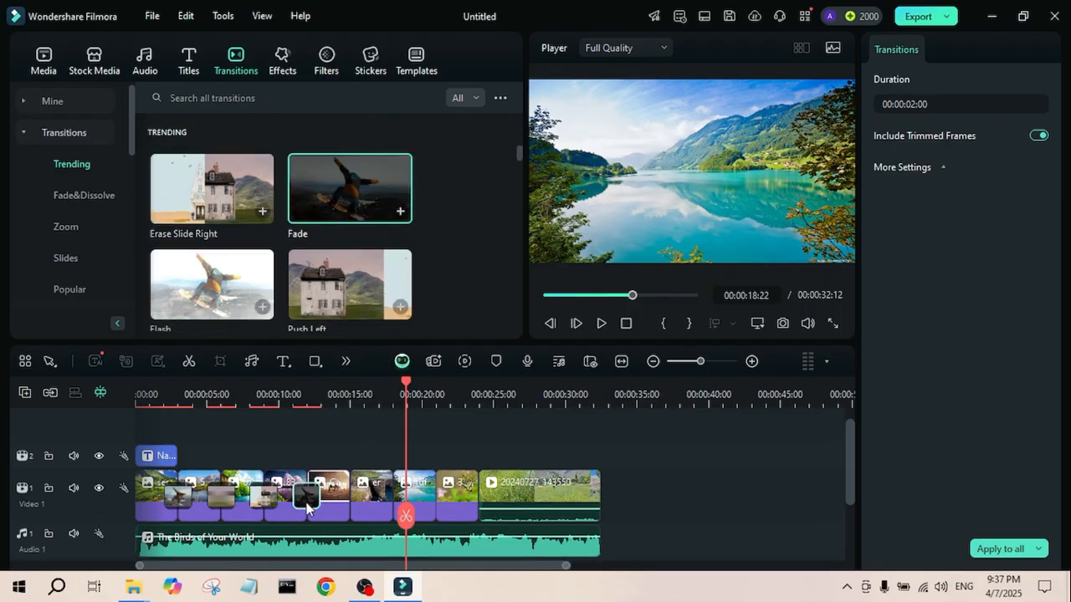
# Add the Slides transitions Page at the fifth cut and Erase at the seventh, plus Popular's Dissolve 03 before the final video clip.
pyautogui.click(59, 259)
pyautogui.moveTo(200, 187); pyautogui.dragTo(348, 512)
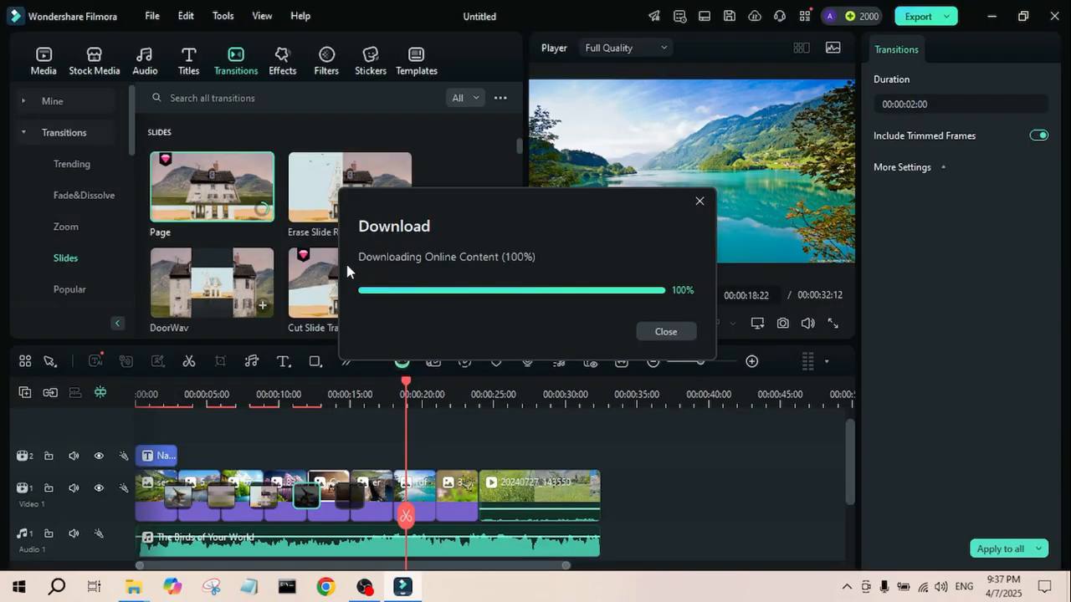
pyautogui.scroll(-3, 275, 280)
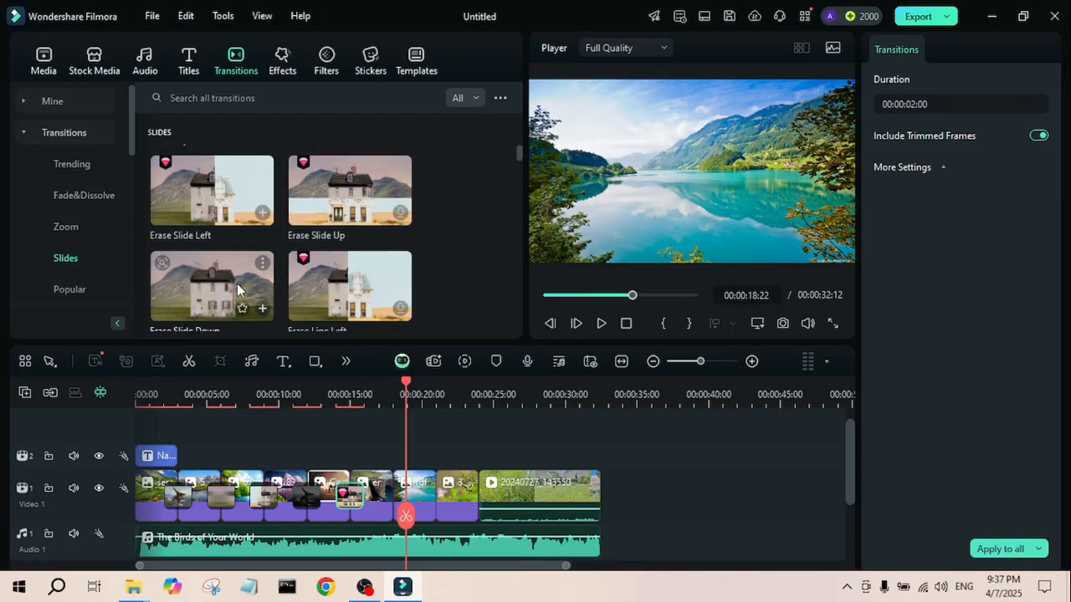
pyautogui.scroll(-2, 309, 266)
pyautogui.scroll(-4, 309, 266)
pyautogui.moveTo(346, 204)
pyautogui.mouseDown()
pyautogui.moveTo(477, 500)
pyautogui.moveTo(438, 512)
pyautogui.mouseUp()
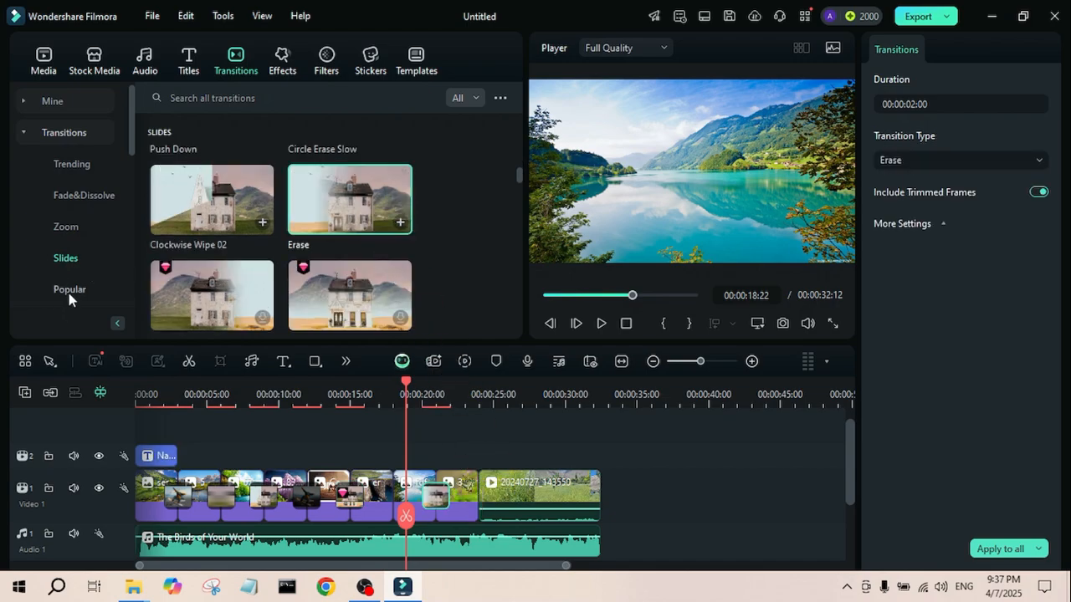
pyautogui.click(69, 290)
pyautogui.moveTo(232, 219); pyautogui.dragTo(477, 500)
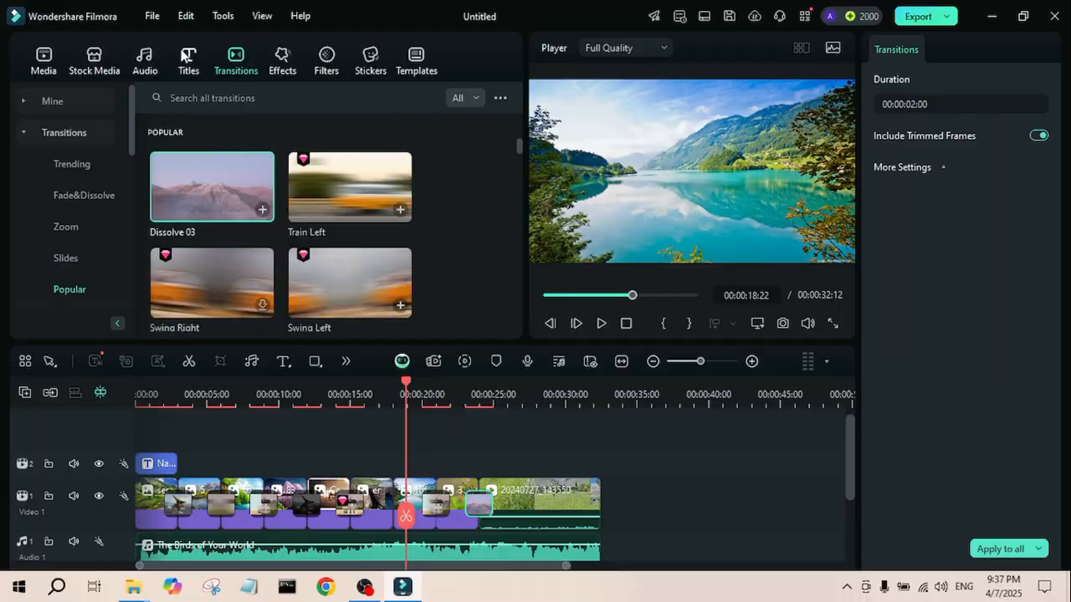
# Place the Credit 4 title on the second video track over the end of the last clip and show it in the preview.
pyautogui.click(186, 55)
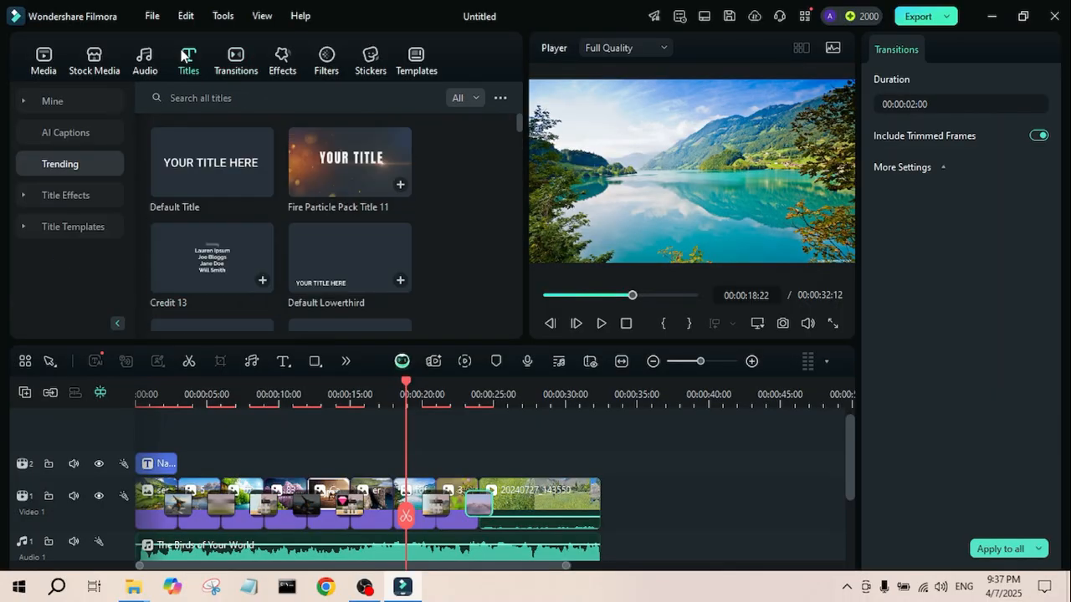
pyautogui.scroll(-5, 299, 238)
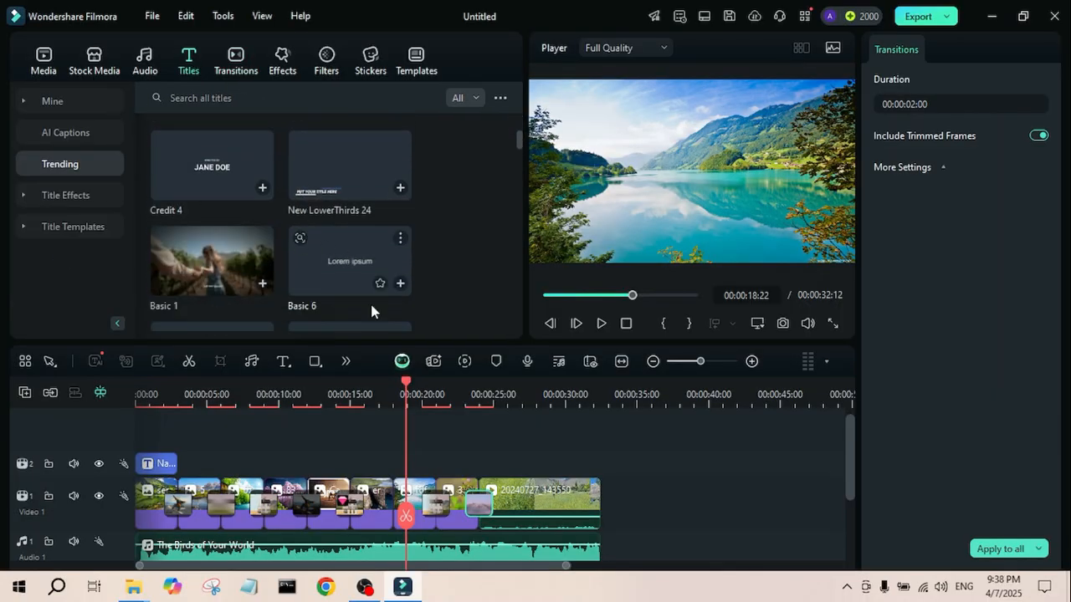
pyautogui.moveTo(180, 167); pyautogui.dragTo(584, 464)
pyautogui.click(580, 405)
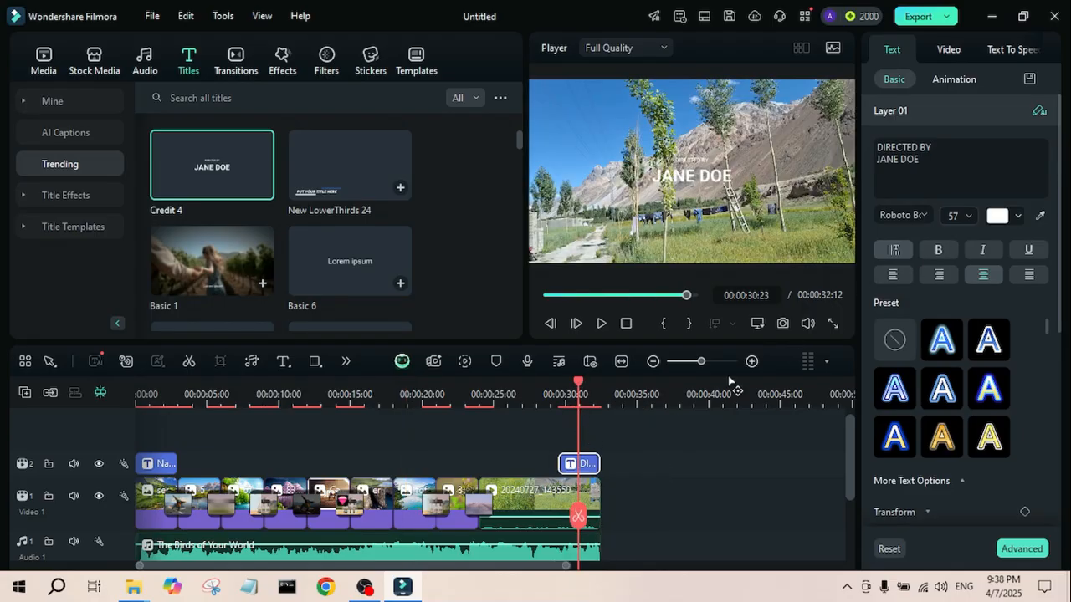
# Replace the end title's text with "Created by" and the creator's full name on a second line.
pyautogui.click(961, 154)
pyautogui.hotkey('ctrl', 'a')
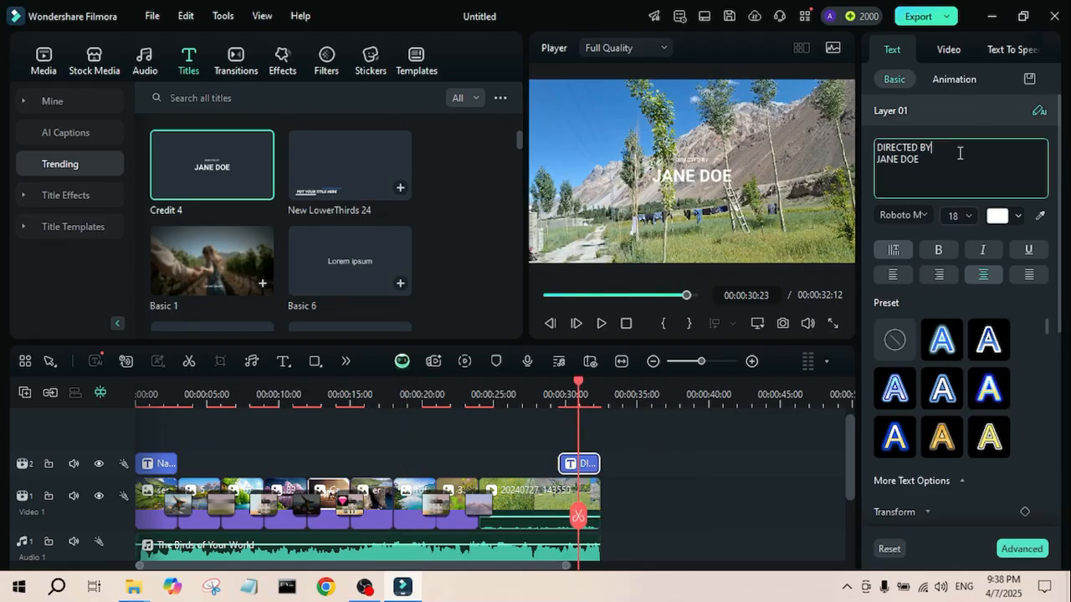
pyautogui.write('Created by')
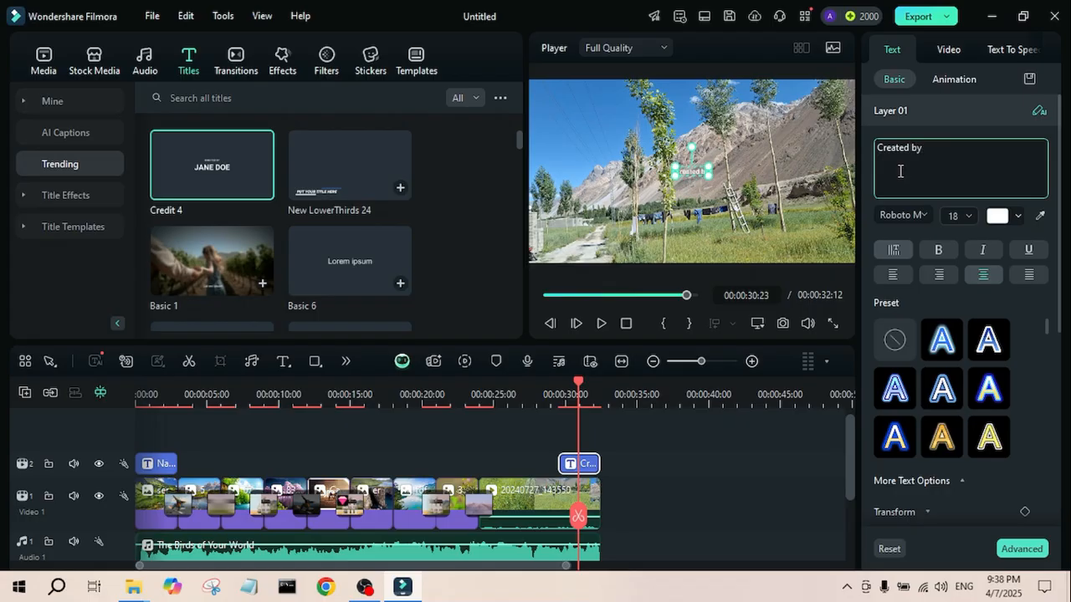
pyautogui.press('Return')
pyautogui.write('Imran Khan')
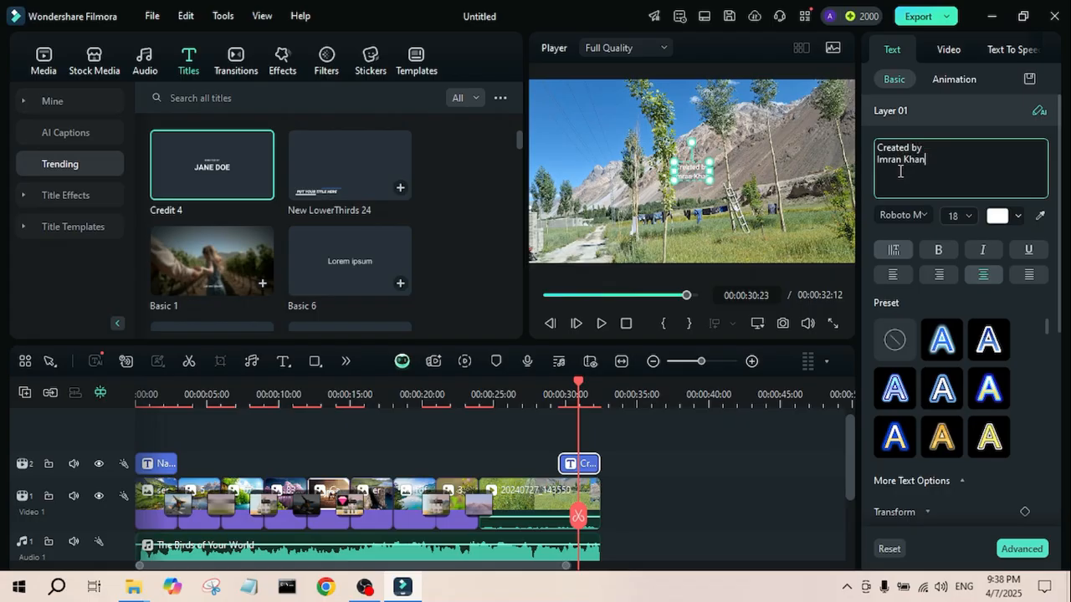
# Set the whole end title to font size 48 and apply the white-to-yellow text preset with a blue outline.
pyautogui.hotkey('ctrl', 'a')
pyautogui.click(968, 216)
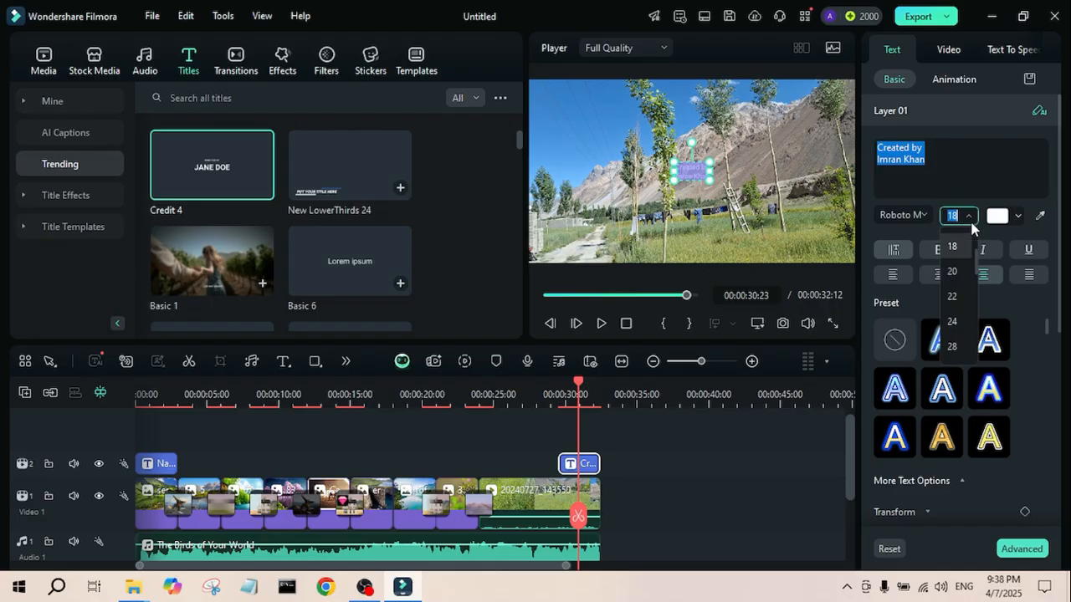
pyautogui.click(952, 339)
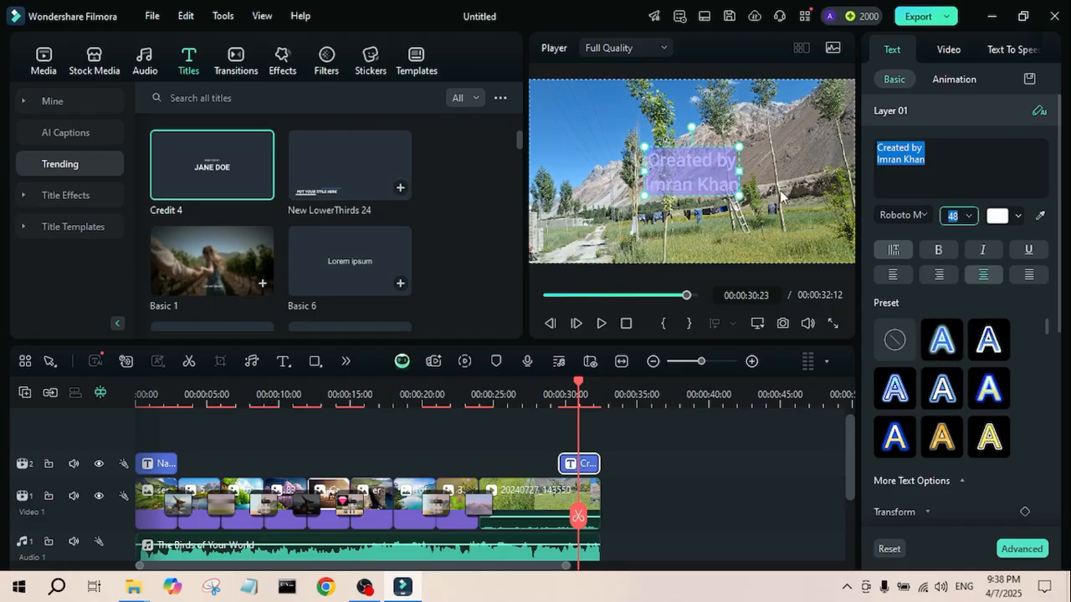
pyautogui.click(900, 438)
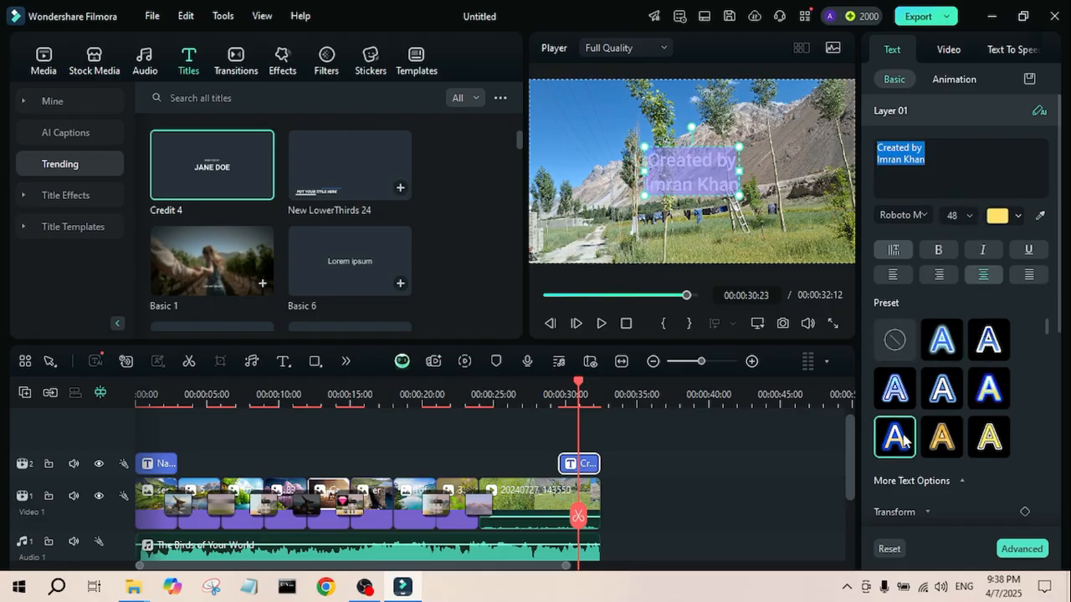
pyautogui.click(760, 163)
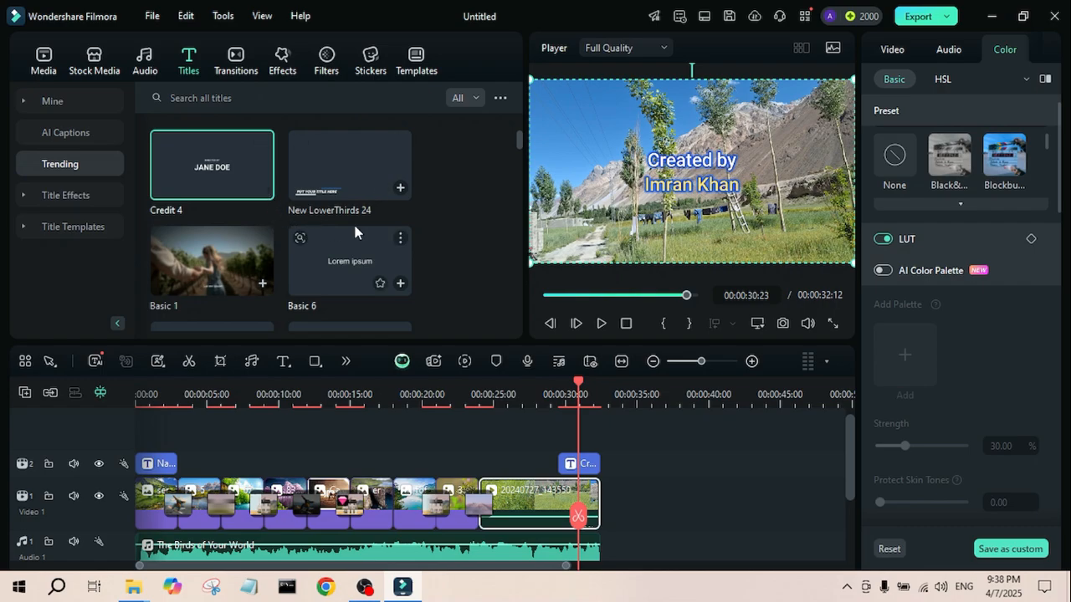
# Lower the volume of The Birds of Your World audio clip to about -10.76 dB.
pyautogui.scroll(-1, 657, 469)
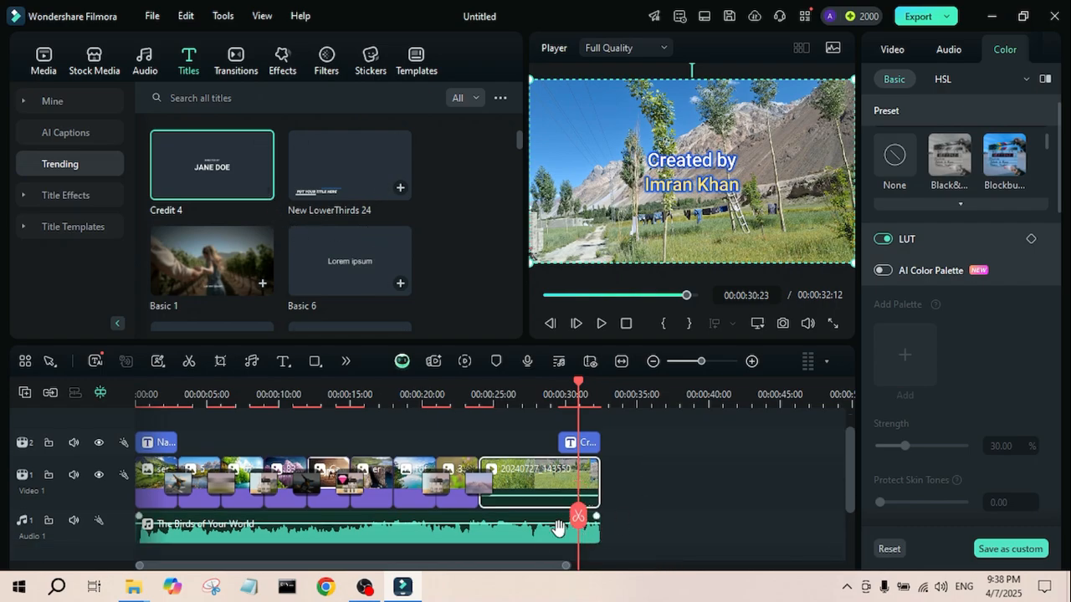
pyautogui.click(541, 542)
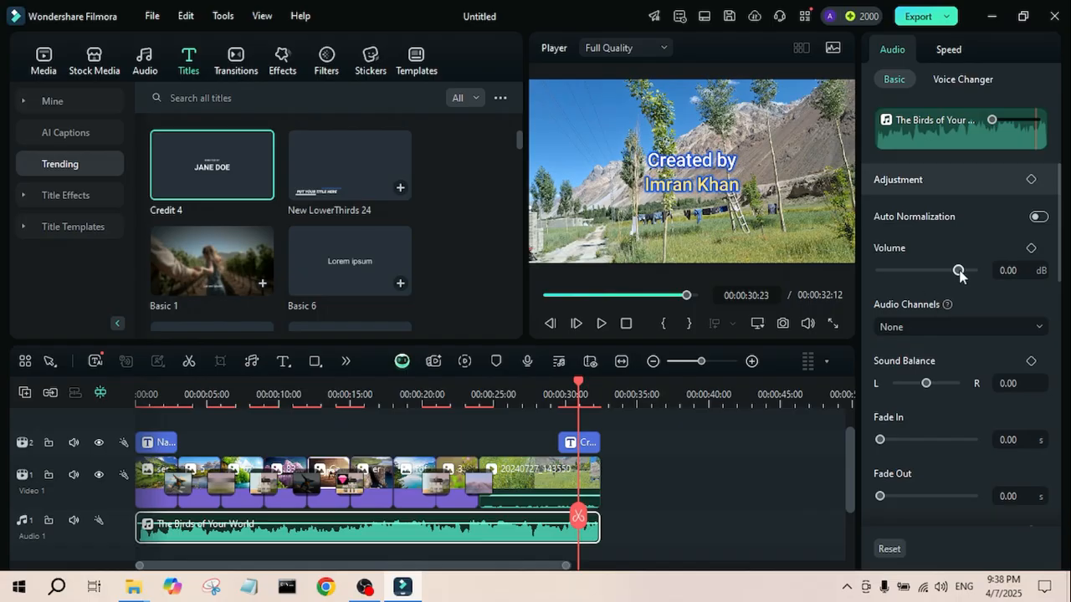
pyautogui.moveTo(958, 271)
pyautogui.mouseDown()
pyautogui.moveTo(939, 272)
pyautogui.moveTo(959, 278)
pyautogui.moveTo(944, 277)
pyautogui.moveTo(952, 286)
pyautogui.mouseUp()
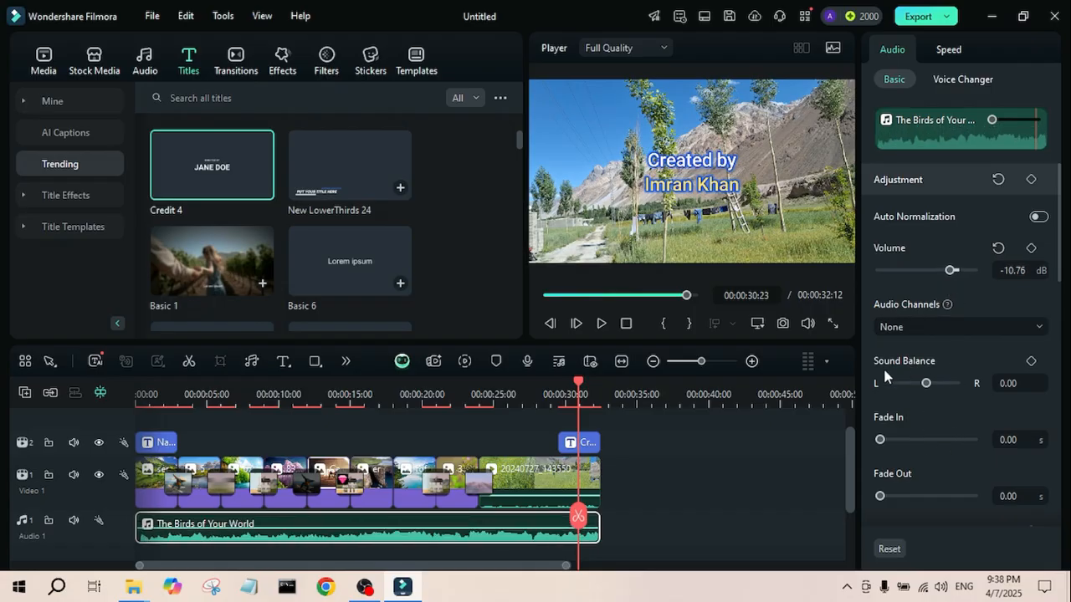
# Give the background music a 1-second fade in and a 1-second fade out.
pyautogui.click(1008, 439)
pyautogui.write('1')
pyautogui.click(1014, 496)
pyautogui.write('1')
pyautogui.click(722, 475)
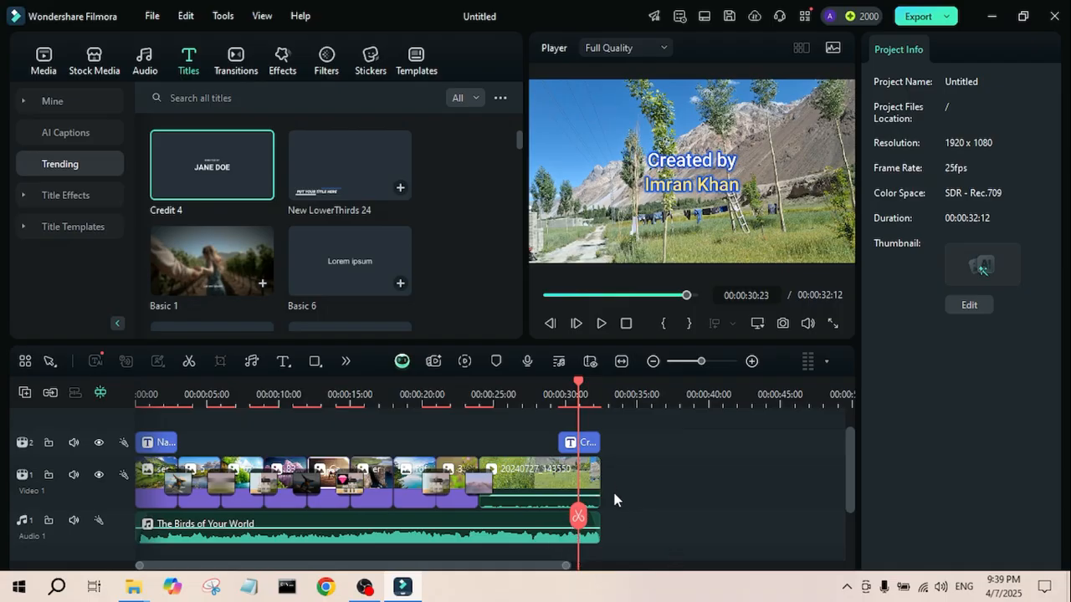
pyautogui.scroll(-1, 602, 466)
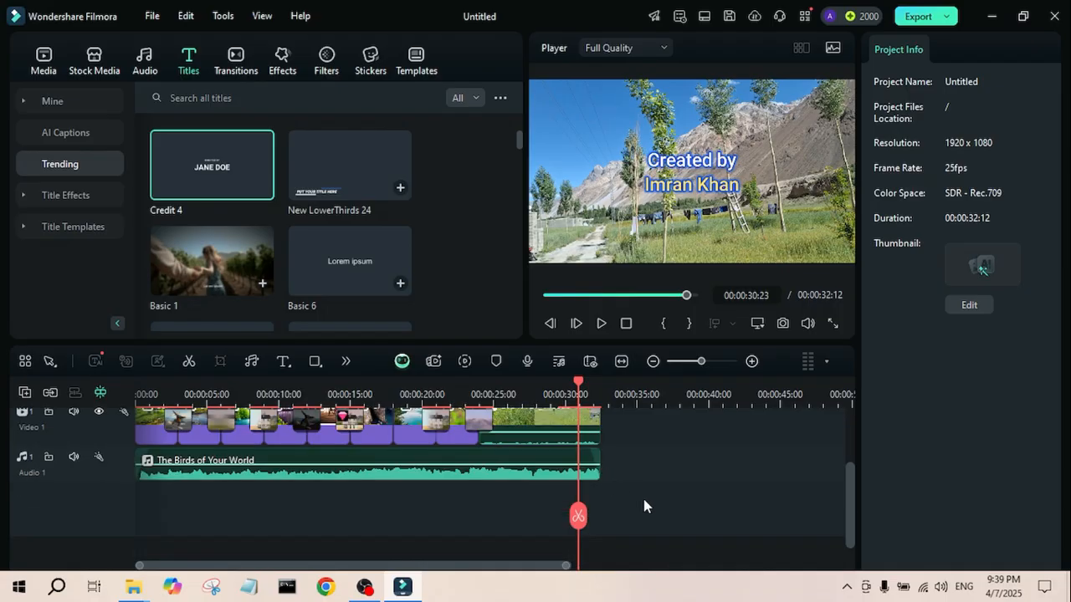
pyautogui.scroll(1, 642, 494)
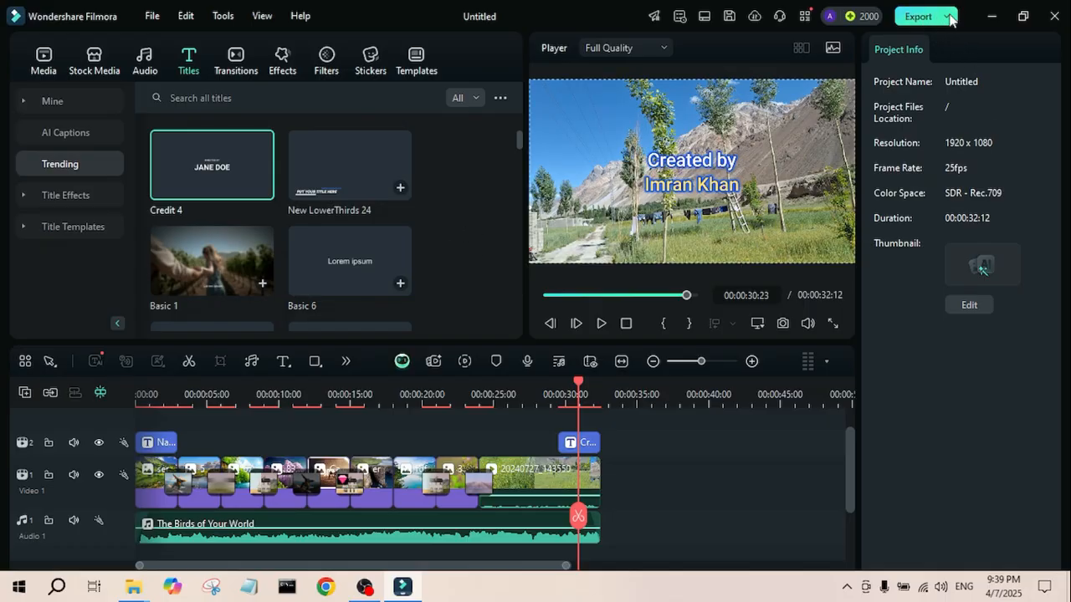
pyautogui.hotkey('alt', 'f')
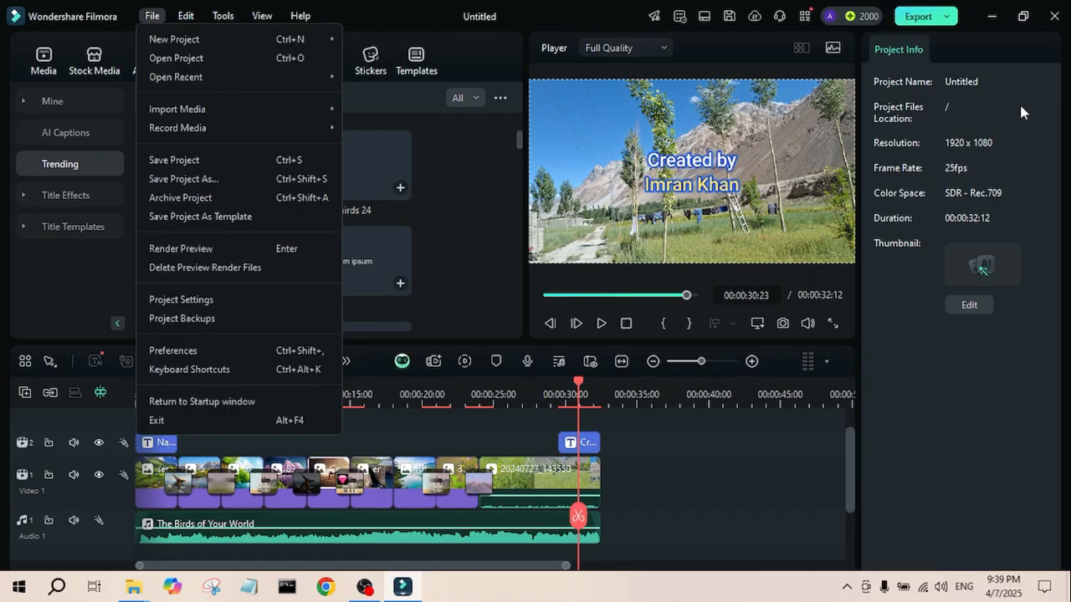
pyautogui.click(920, 16)
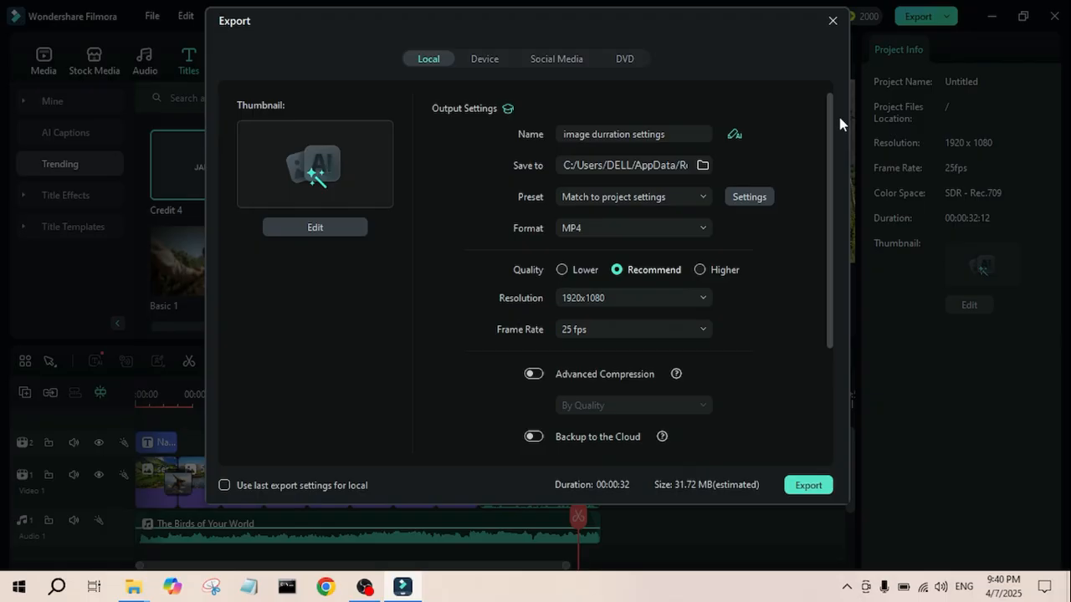
pyautogui.click(833, 20)
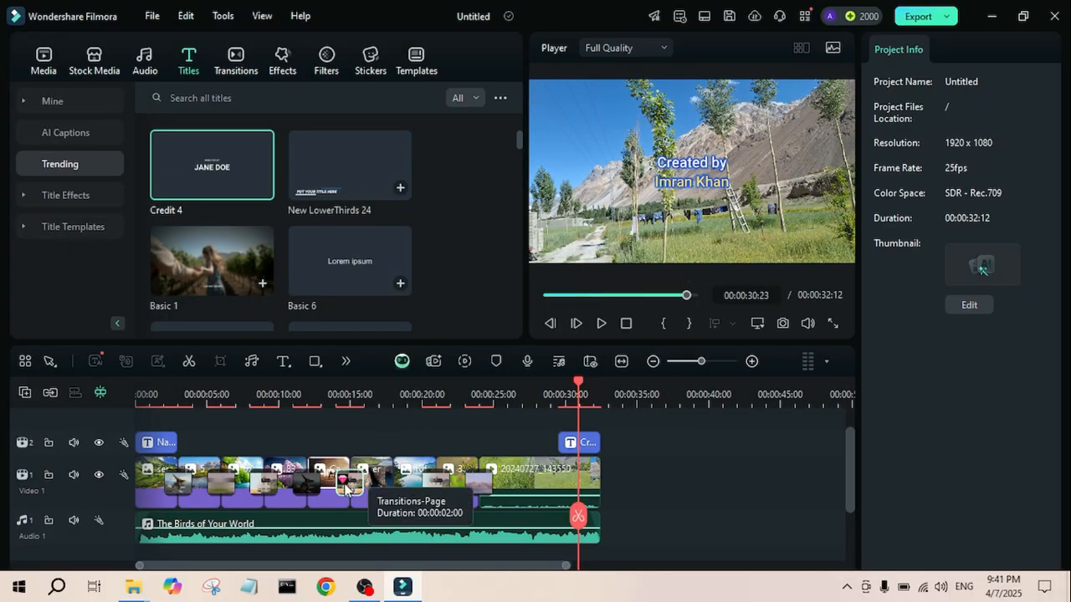
# Replace the premium Page transition between the fifth and sixth images with the Dissolve 03 transition.
pyautogui.click(233, 60)
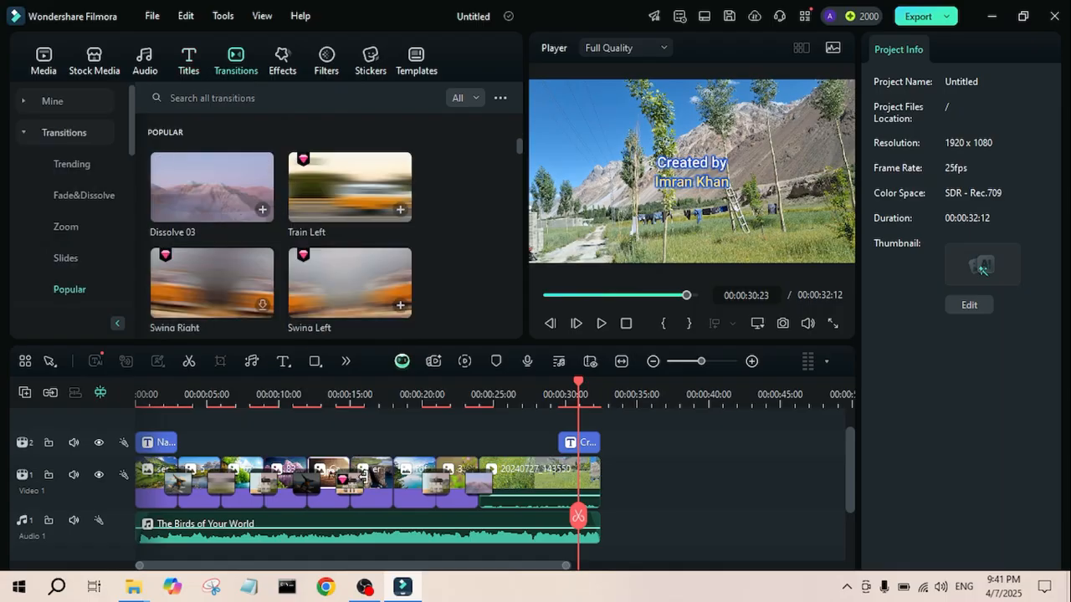
pyautogui.click(352, 486)
pyautogui.press('Delete')
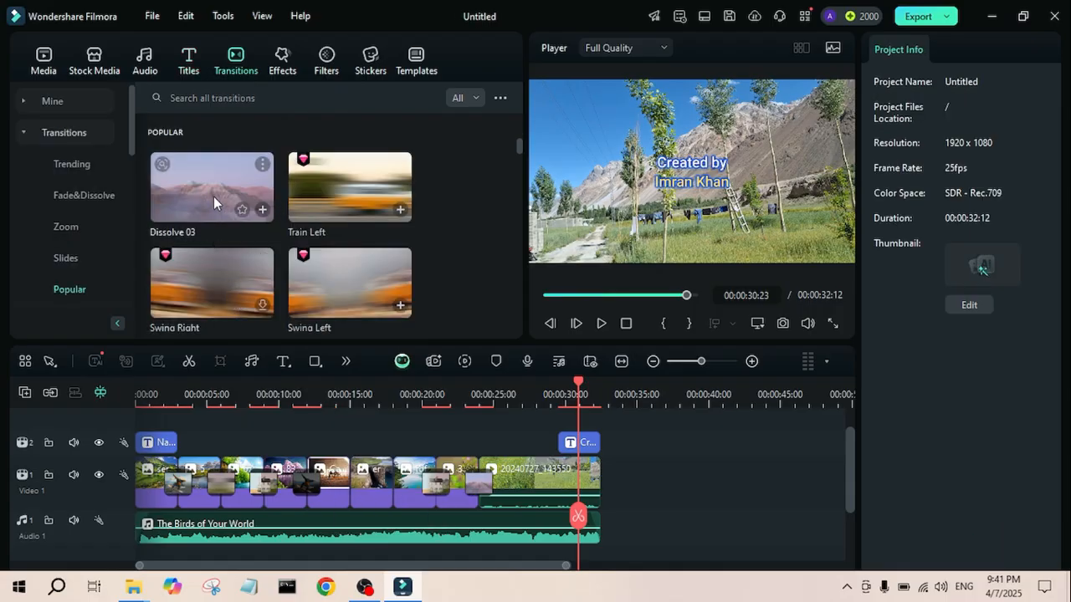
pyautogui.scroll(-5, 213, 201)
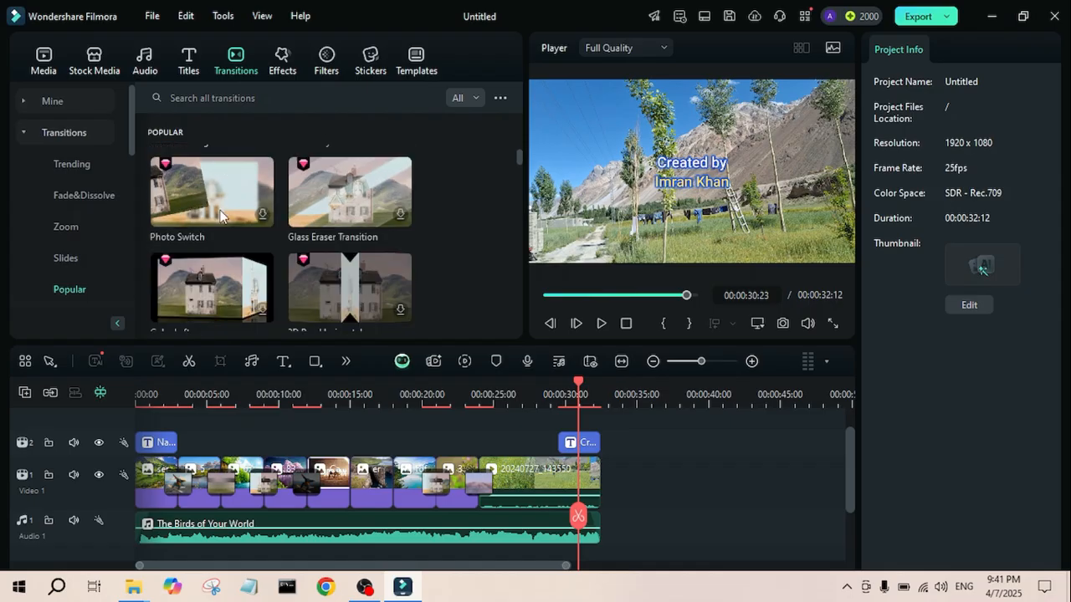
pyautogui.scroll(5, 211, 214)
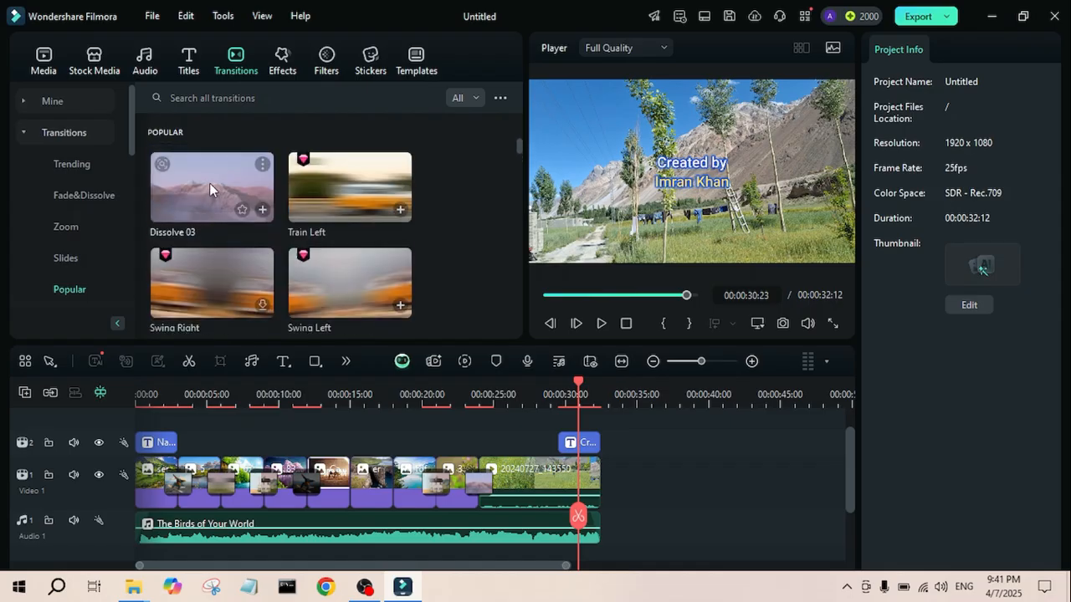
pyautogui.moveTo(209, 183); pyautogui.dragTo(347, 485)
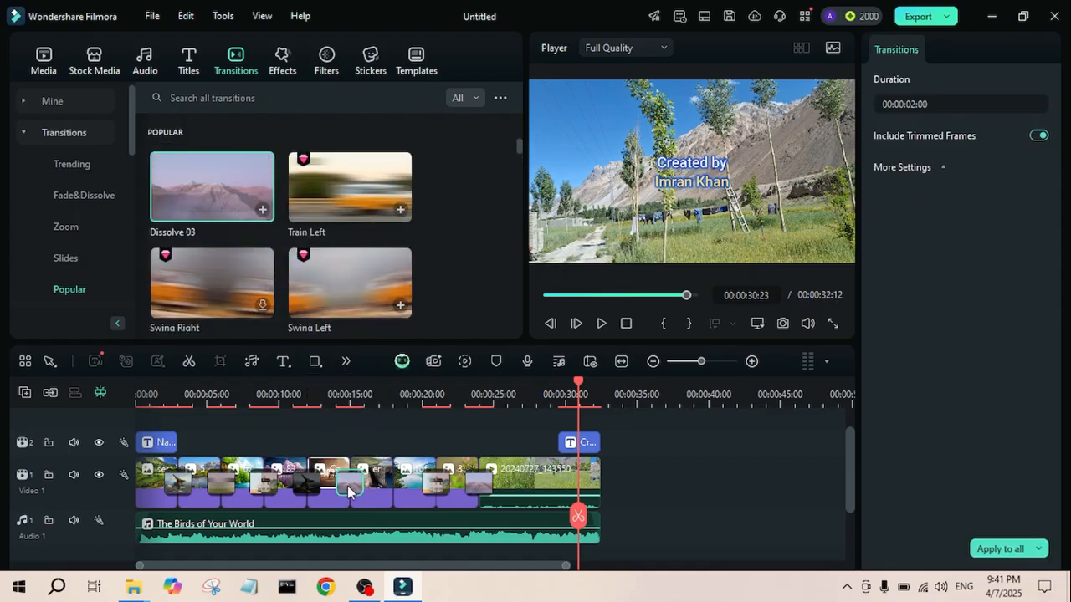
# Add a Zoom transition lasting 00:00:01:03 between the sixth and seventh images and apply it to all clips.
pyautogui.click(62, 232)
pyautogui.moveTo(212, 186); pyautogui.dragTo(390, 480)
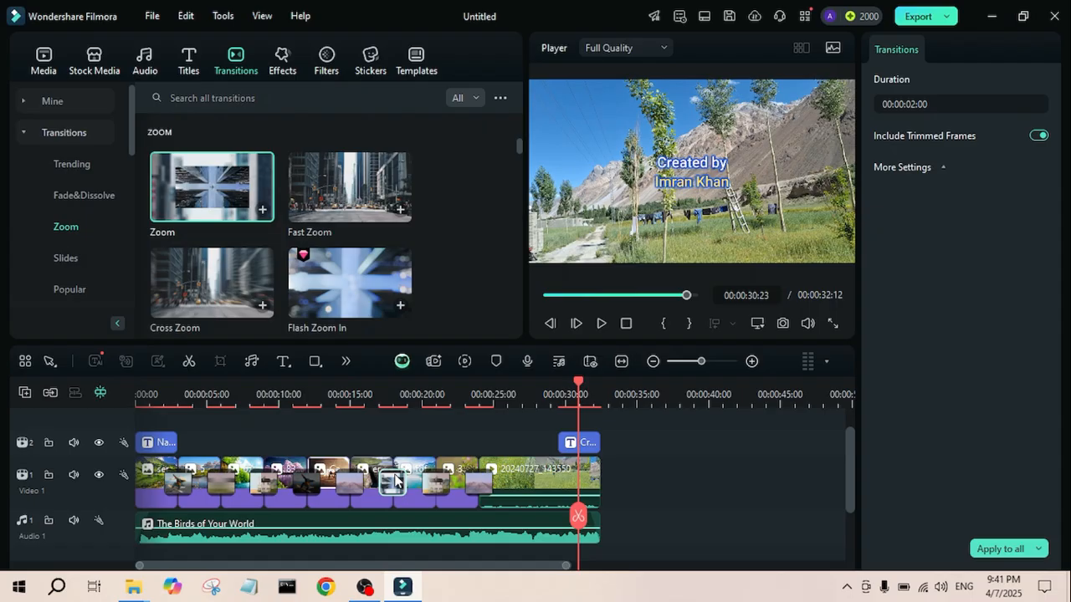
pyautogui.click(921, 107)
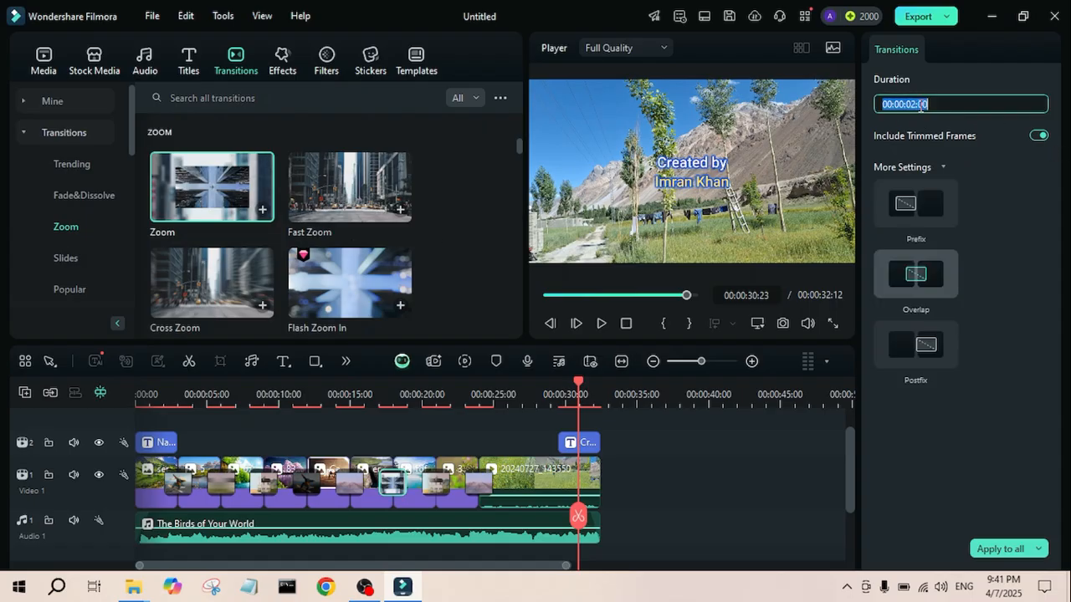
pyautogui.write('00:00:01:14')
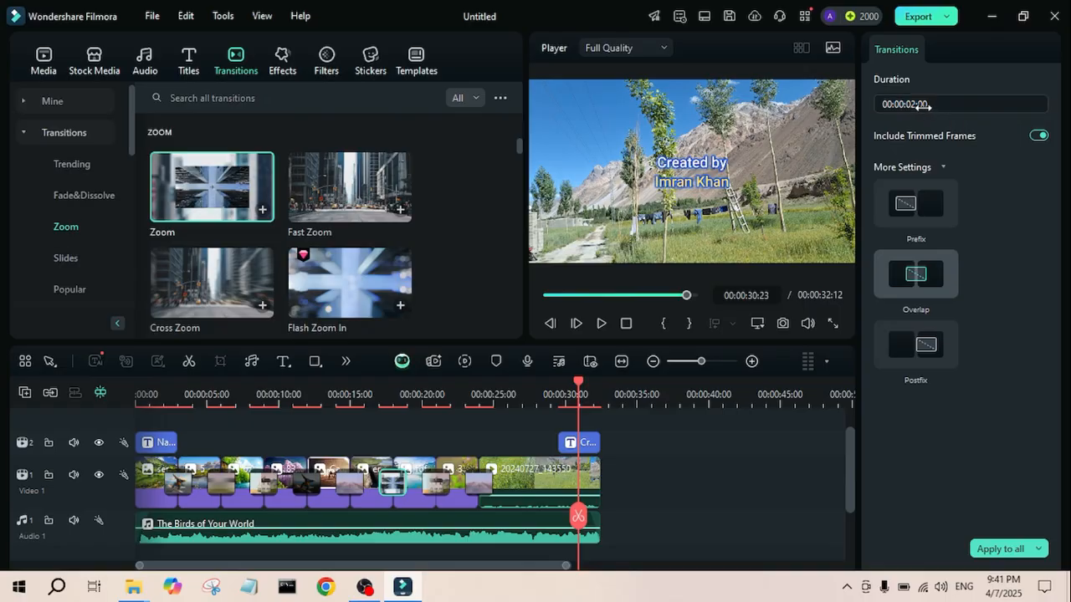
pyautogui.press('Return')
pyautogui.moveTo(921, 104); pyautogui.dragTo(910, 104)
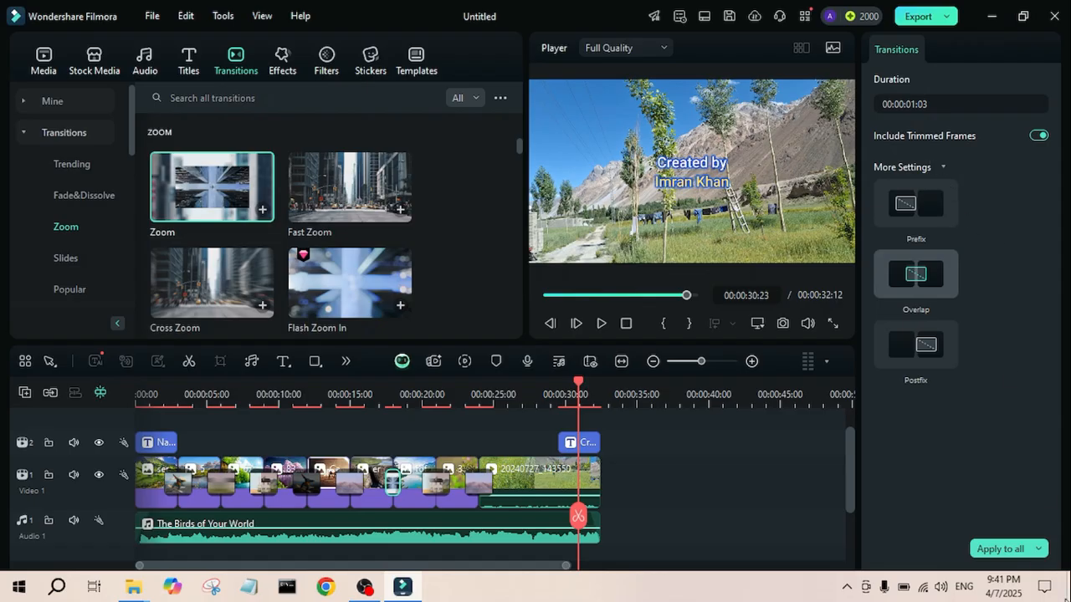
pyautogui.click(1004, 551)
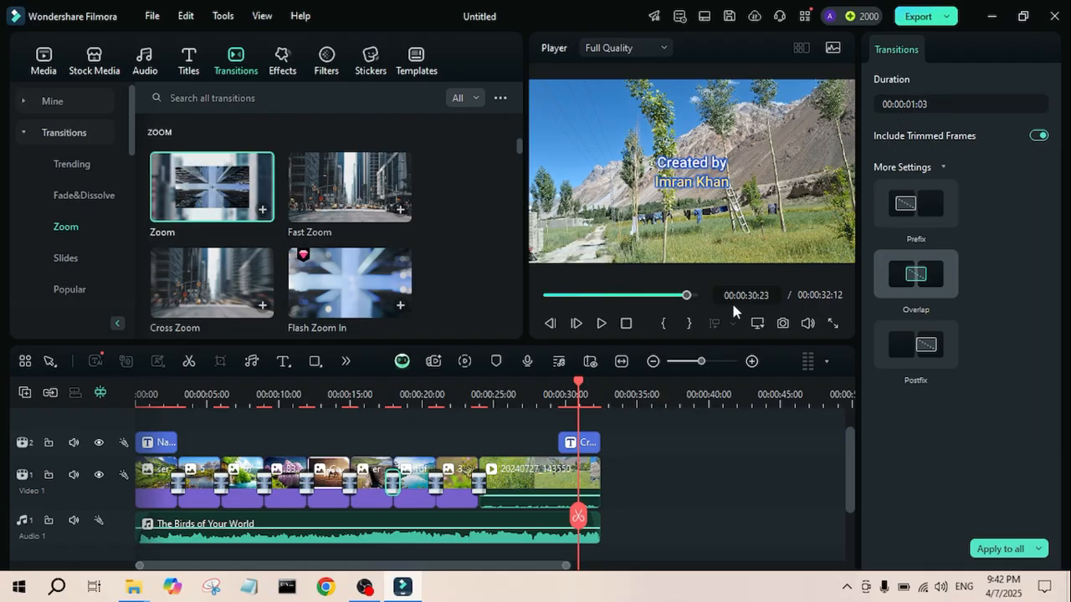
pyautogui.click(1002, 549)
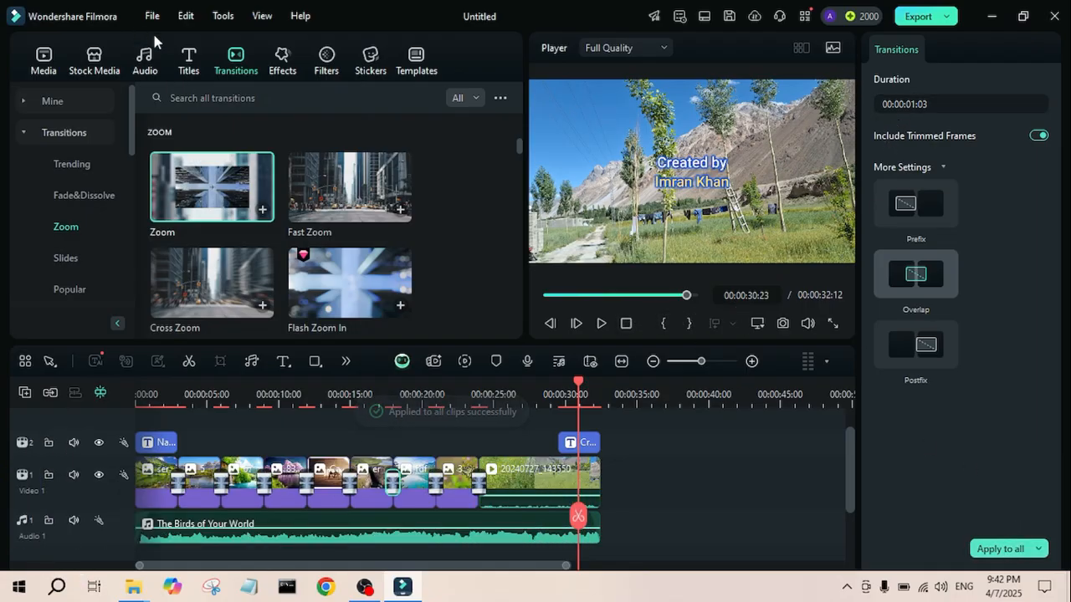
# Save the project as "My first lesson" in the Travel Videos folder.
pyautogui.hotkey('ctrl', 's')
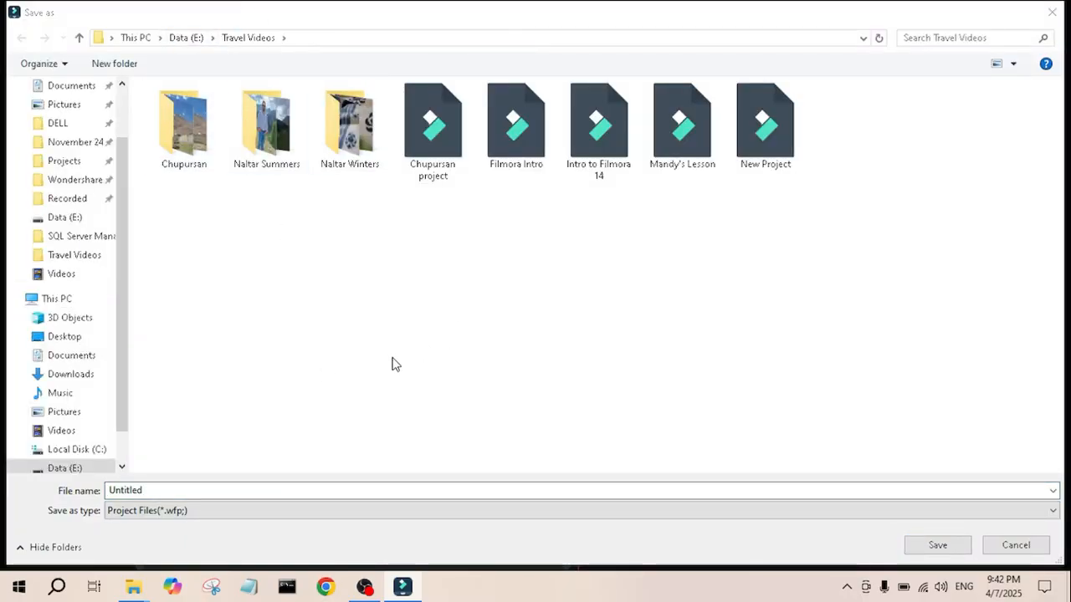
pyautogui.click(197, 491)
pyautogui.hotkey('ctrl', 'a')
pyautogui.write('My f')
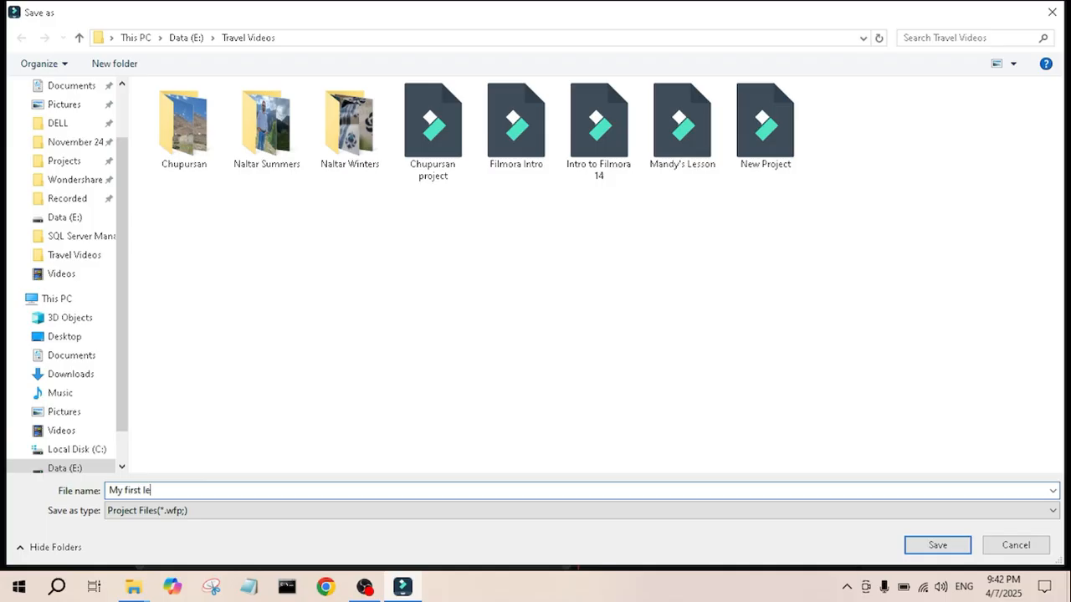
pyautogui.press('Return')
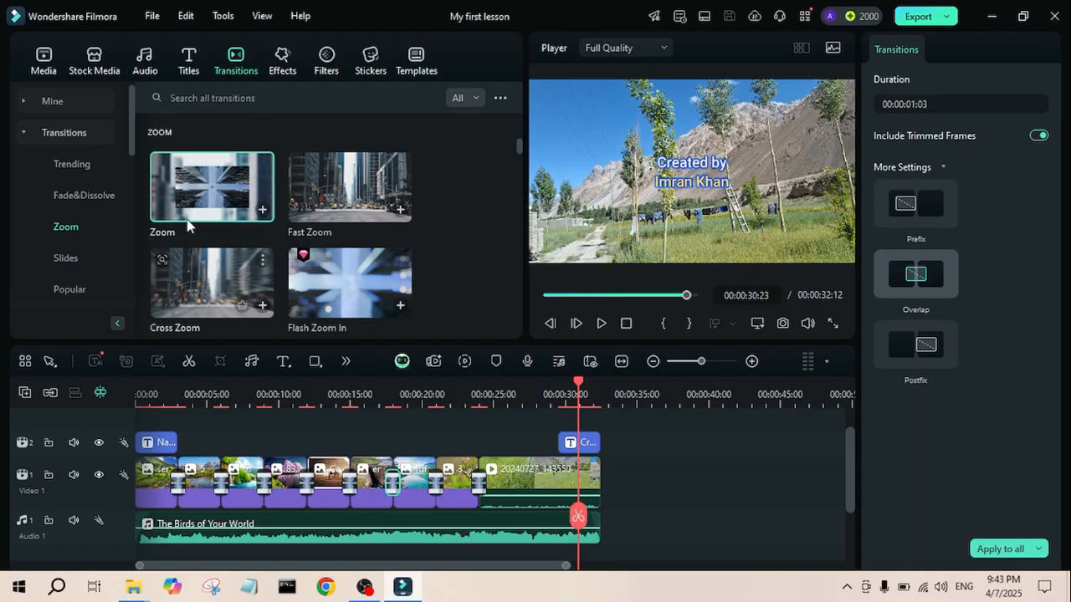
pyautogui.click(151, 18)
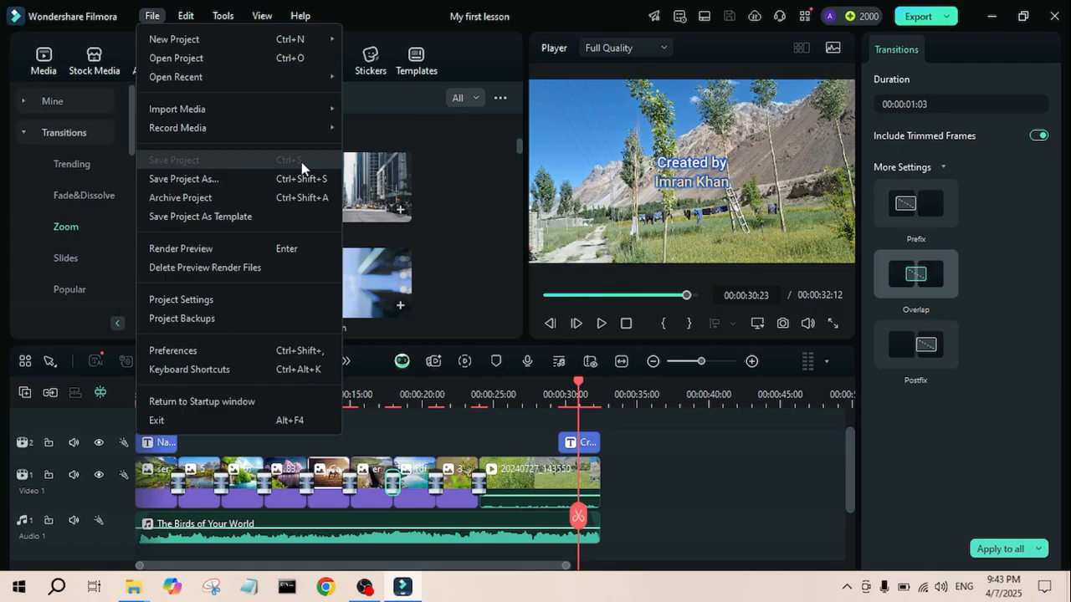
# Set up a local export of the project and name the output file "Filmora Tutorial".
pyautogui.click(919, 17)
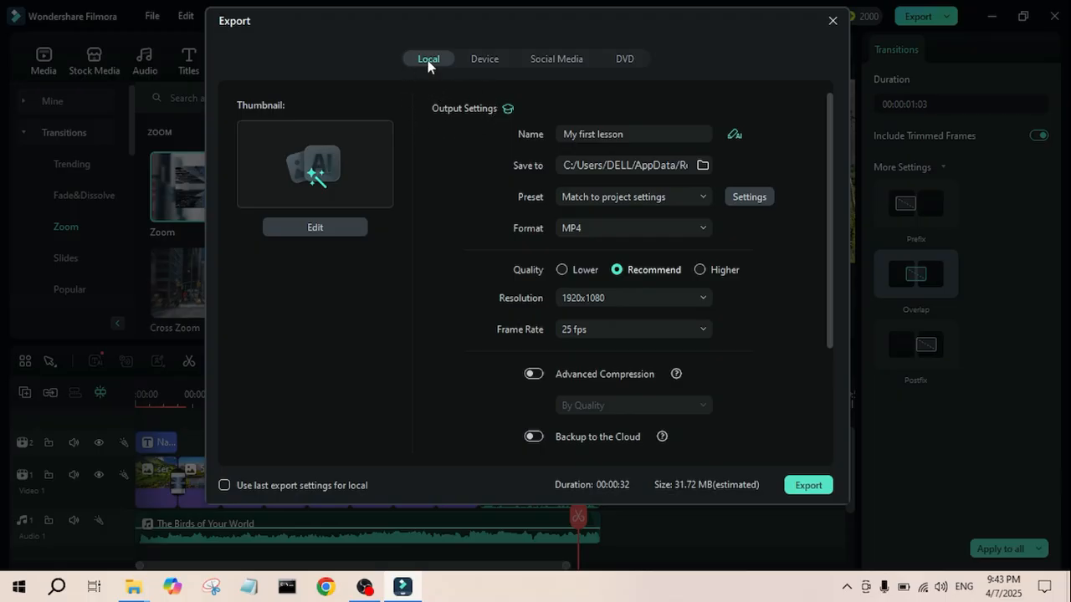
pyautogui.click(558, 63)
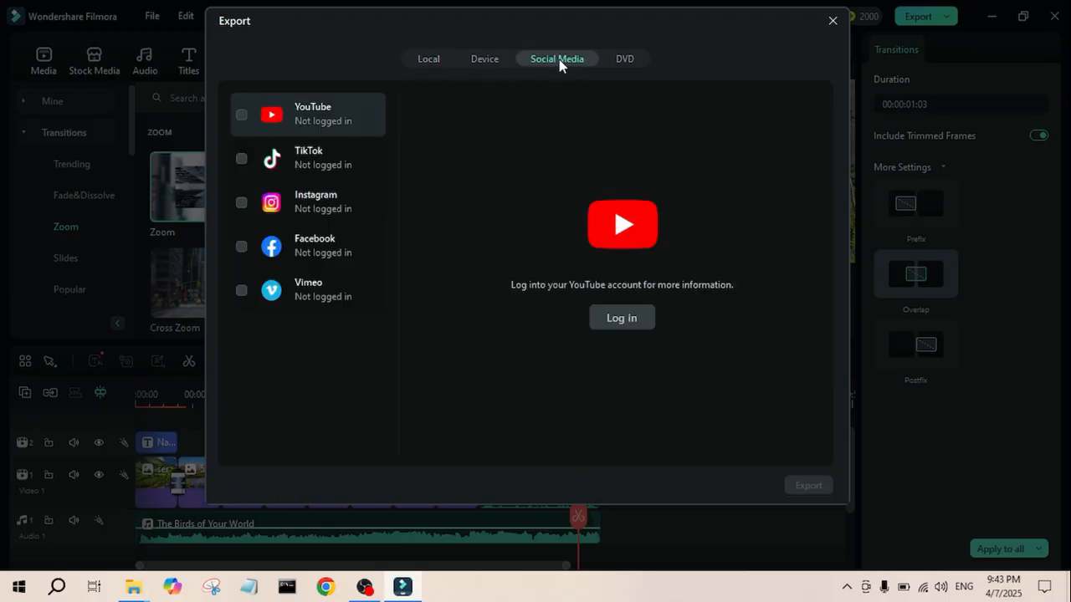
pyautogui.click(485, 62)
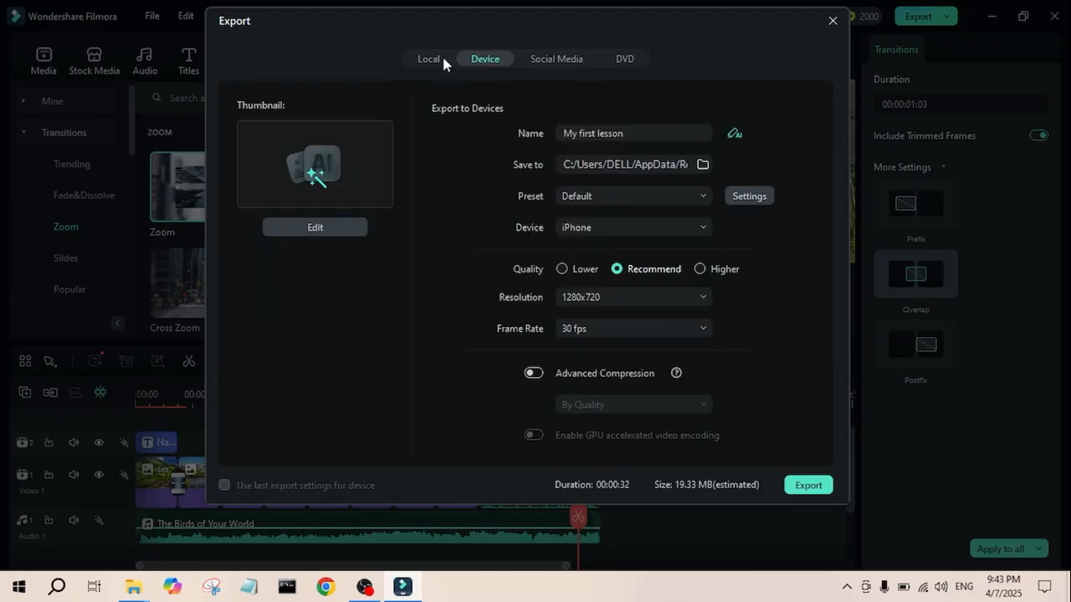
pyautogui.click(431, 62)
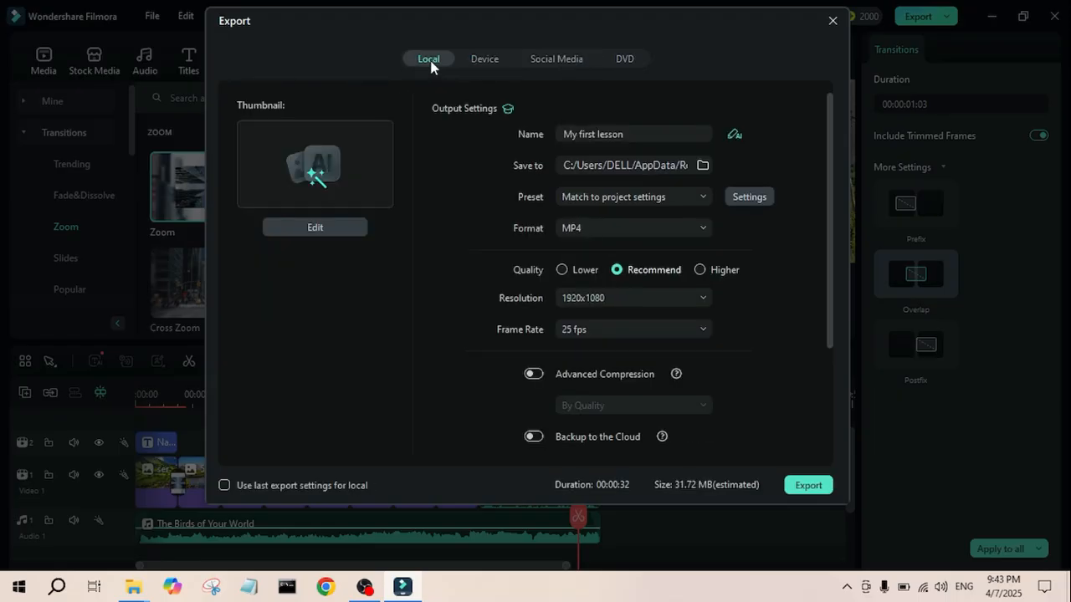
pyautogui.click(643, 135)
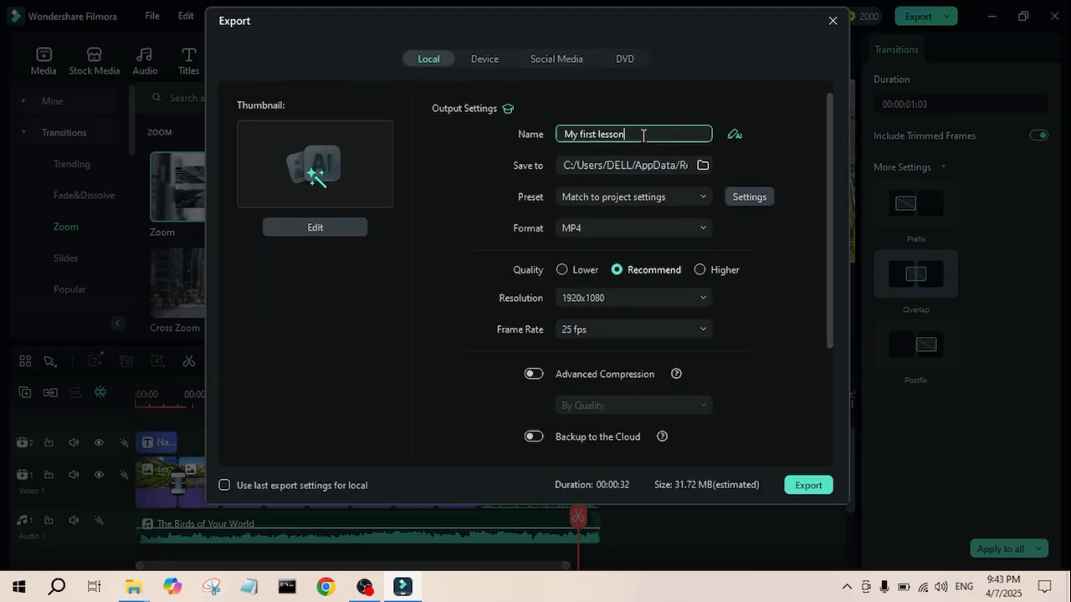
pyautogui.moveTo(642, 135); pyautogui.dragTo(487, 134)
pyautogui.write('Filmora Tutorial')
# Set the export's save location to the Data (E:) drive.
pyautogui.click(701, 165)
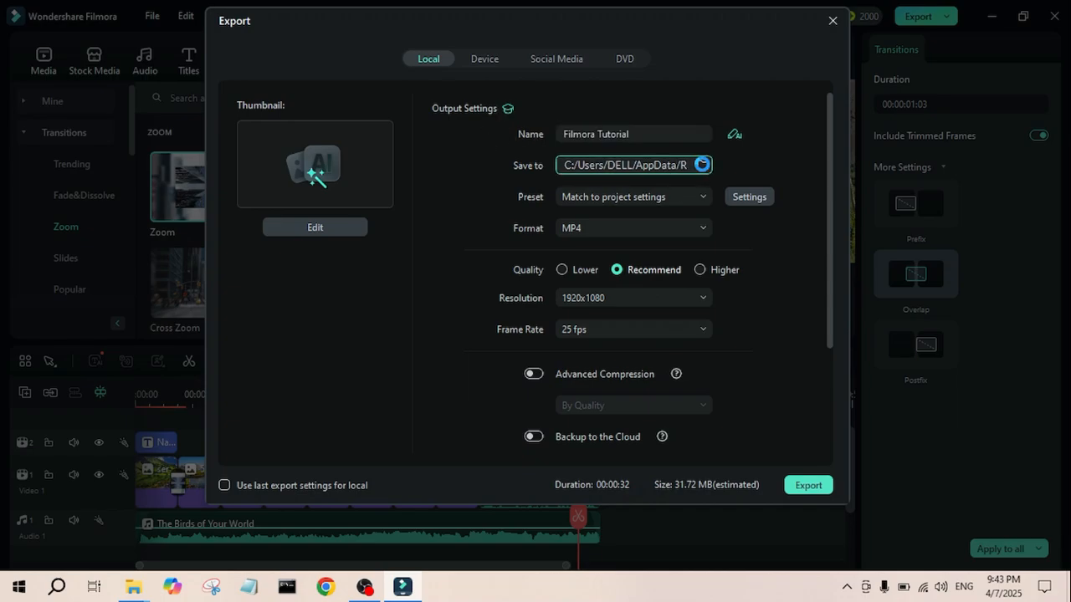
pyautogui.scroll(-2, 103, 426)
pyautogui.click(67, 449)
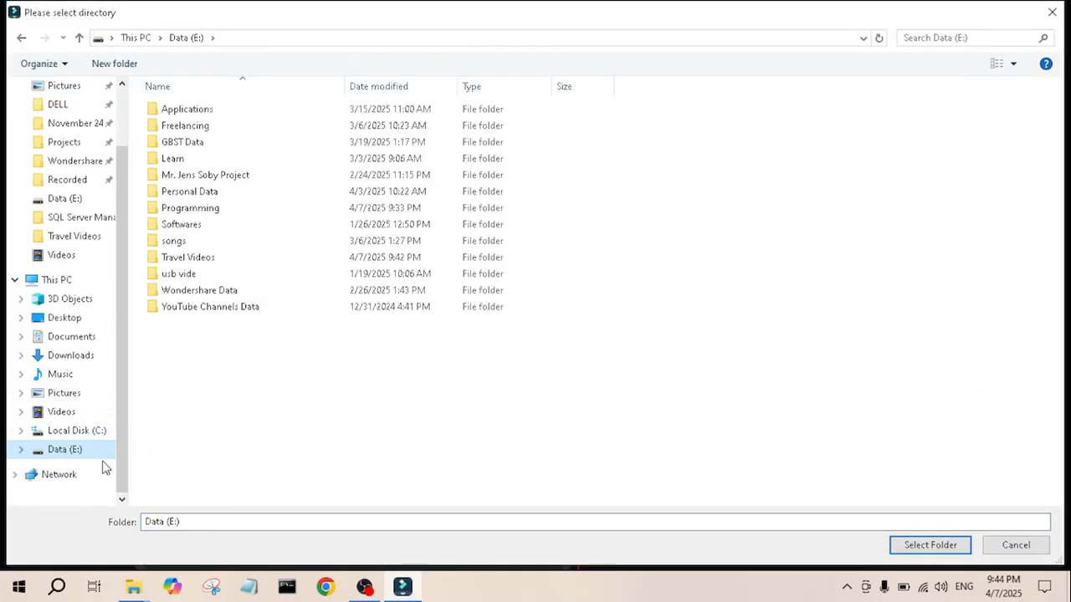
pyautogui.click(927, 545)
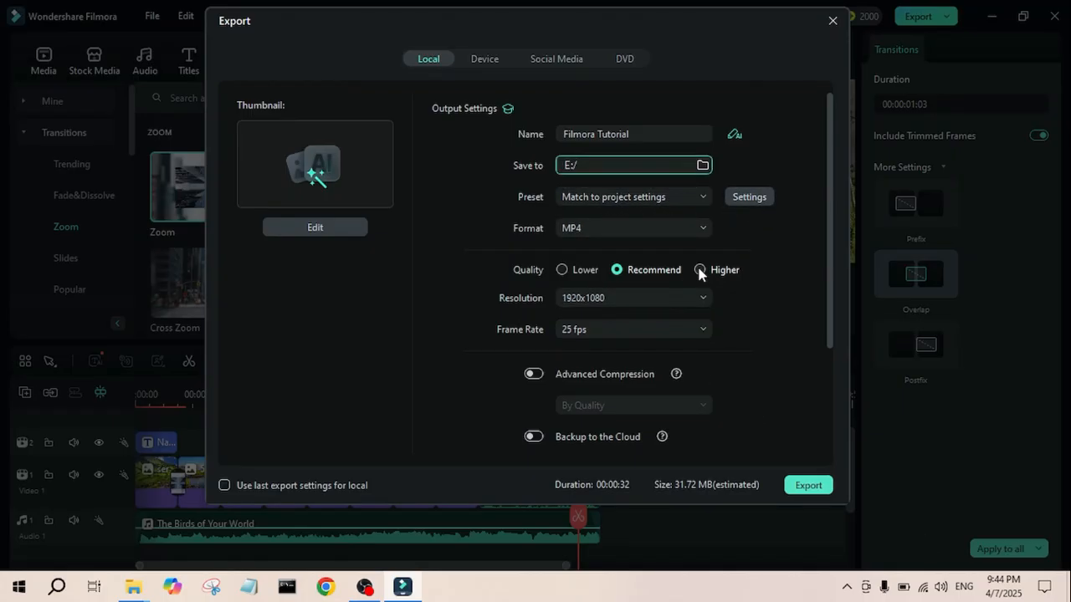
# Set the export quality to Higher and the frame rate to 30 fps, and export the video.
pyautogui.click(700, 270)
pyautogui.click(678, 335)
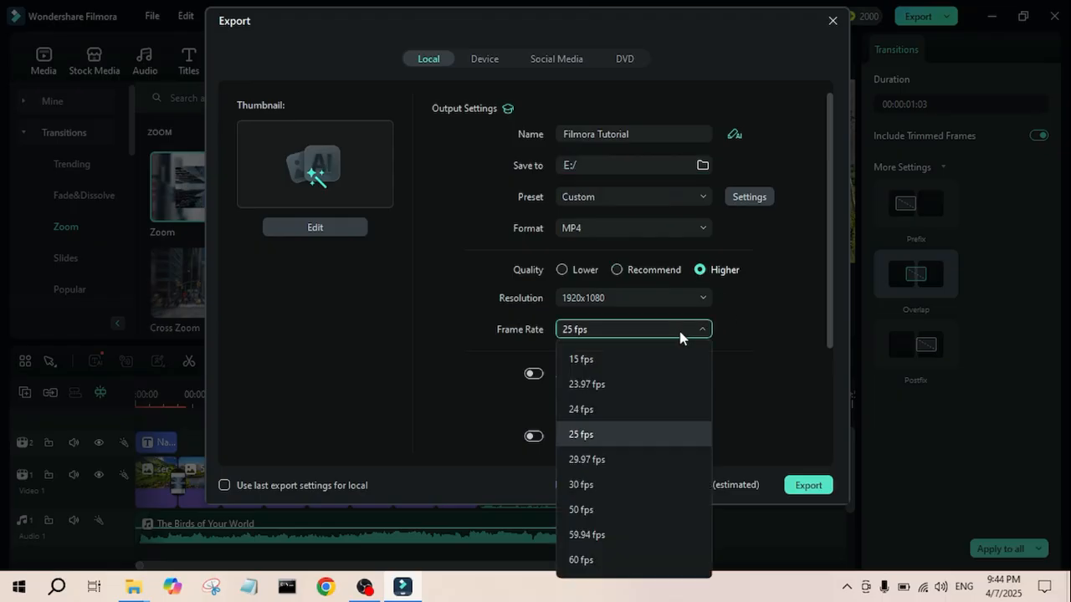
pyautogui.click(581, 481)
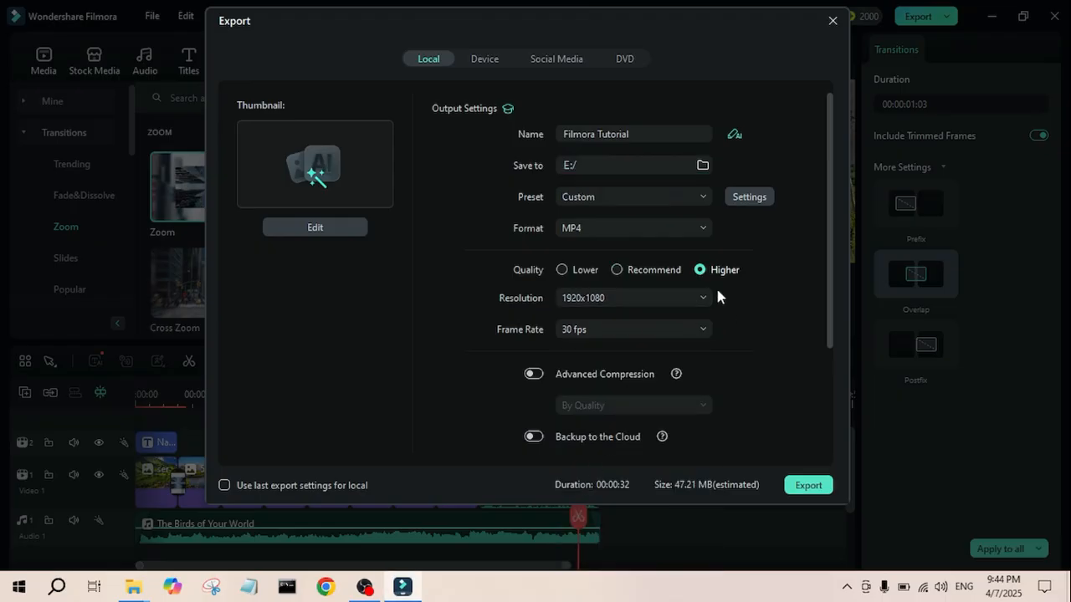
pyautogui.scroll(-2, 739, 309)
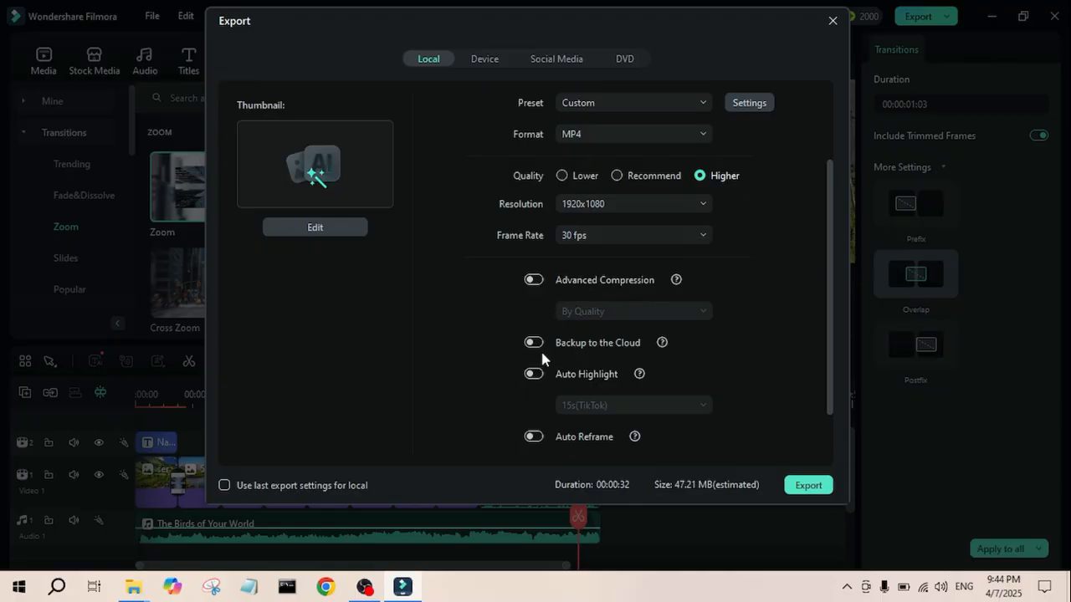
pyautogui.scroll(-1, 651, 358)
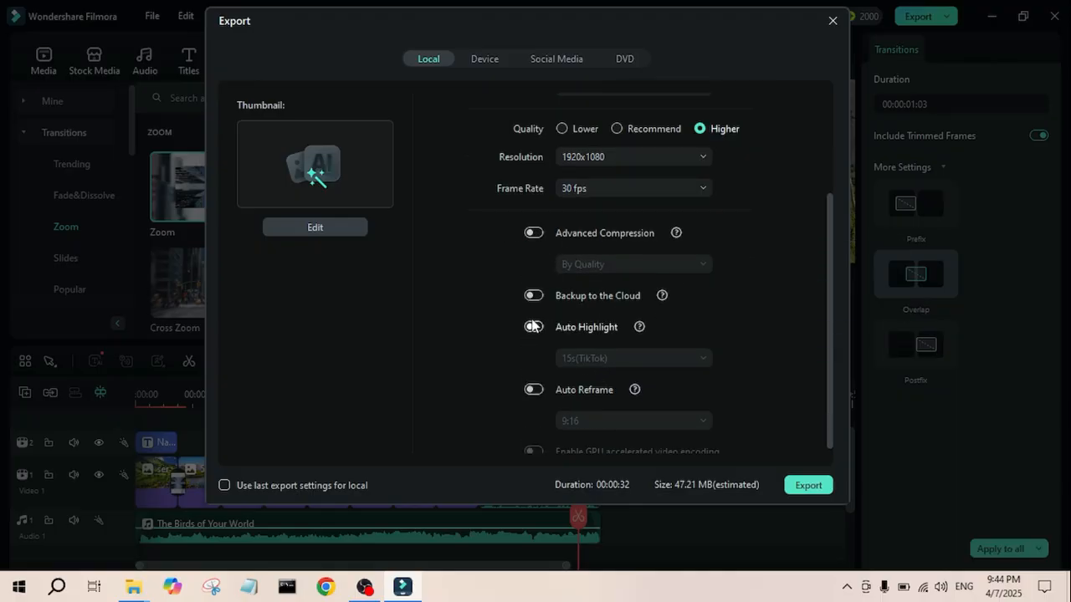
pyautogui.scroll(-1, 564, 398)
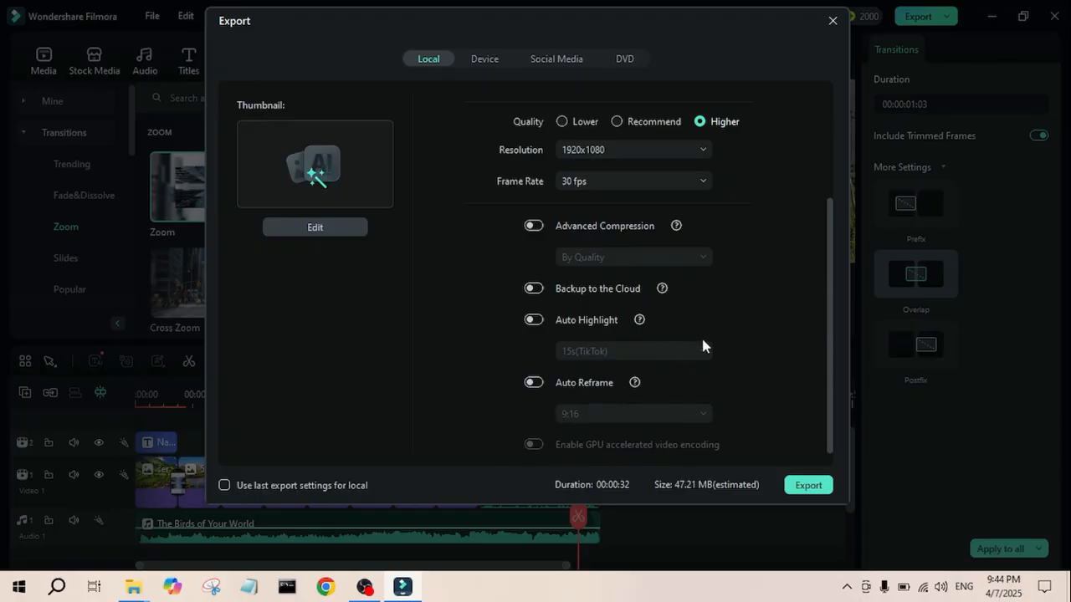
pyautogui.scroll(1, 674, 318)
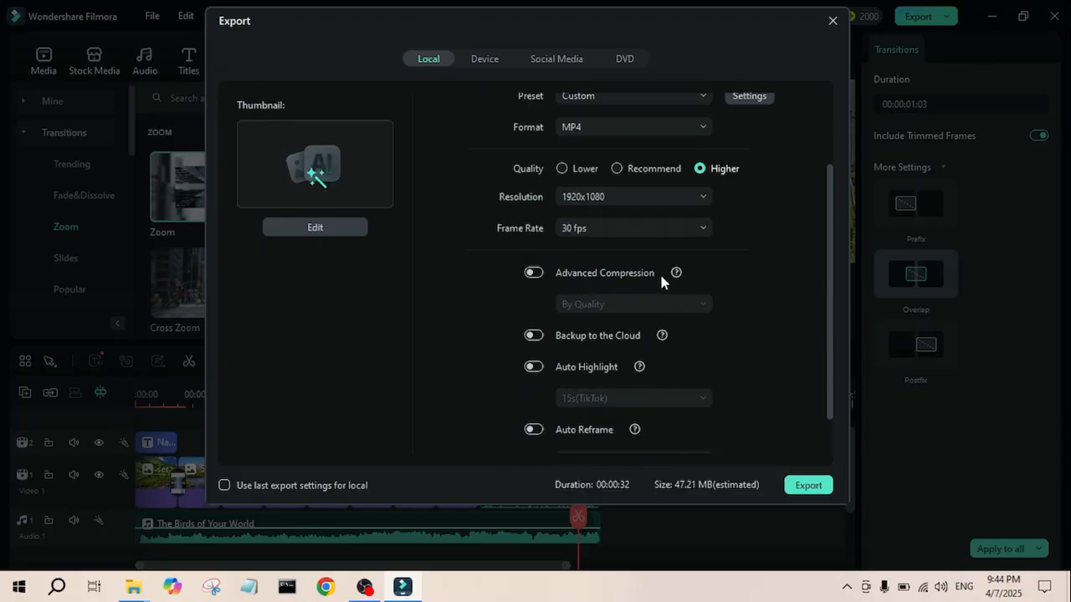
pyautogui.click(809, 486)
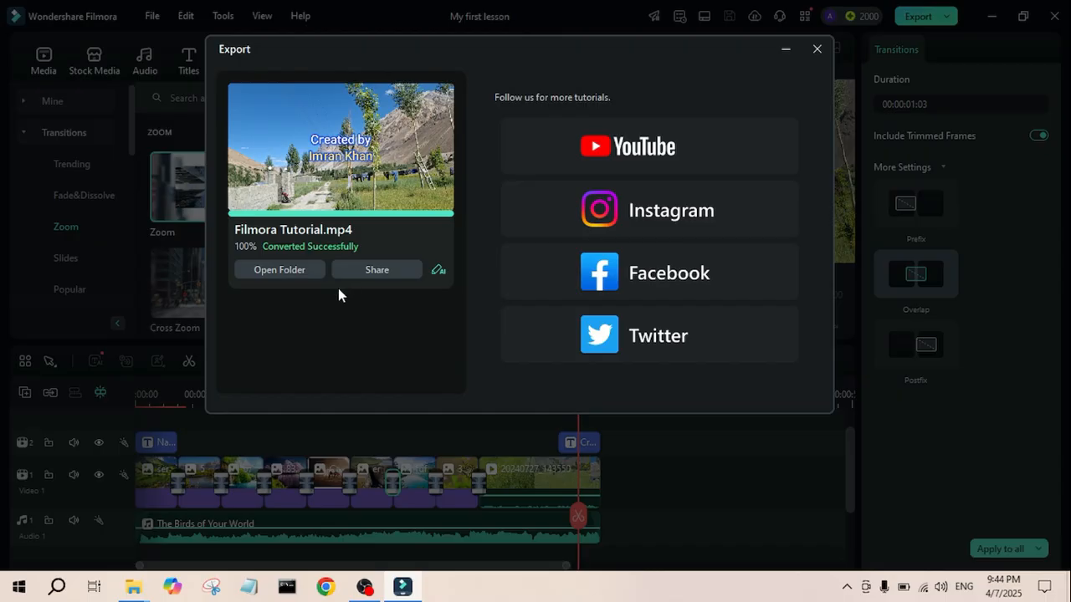
# Open the export folder and play the Filmora Tutorial video full screen to check the result.
pyautogui.click(279, 269)
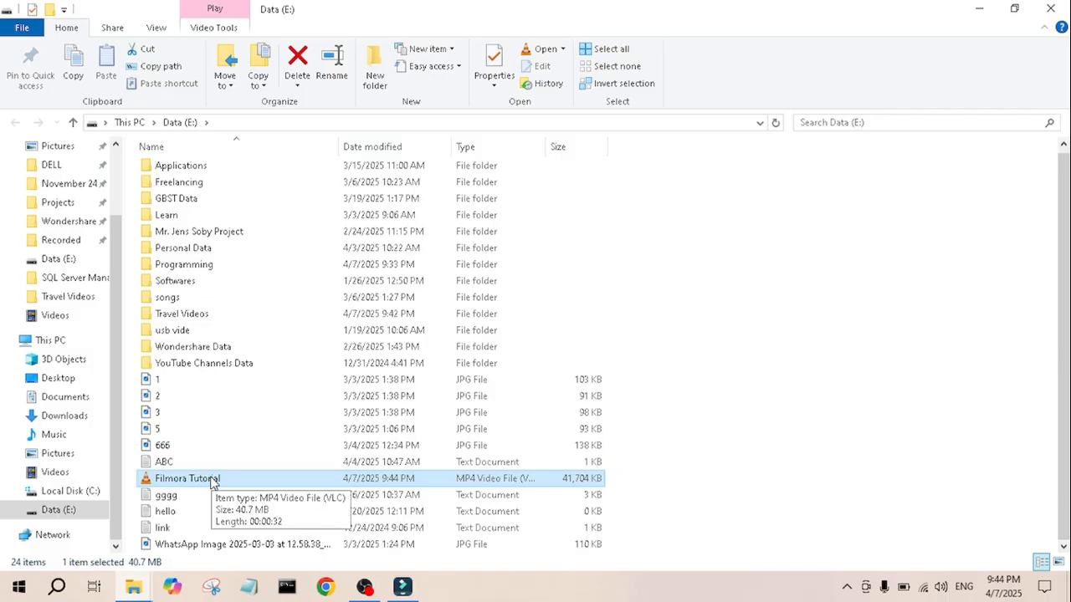
pyautogui.doubleClick(211, 479)
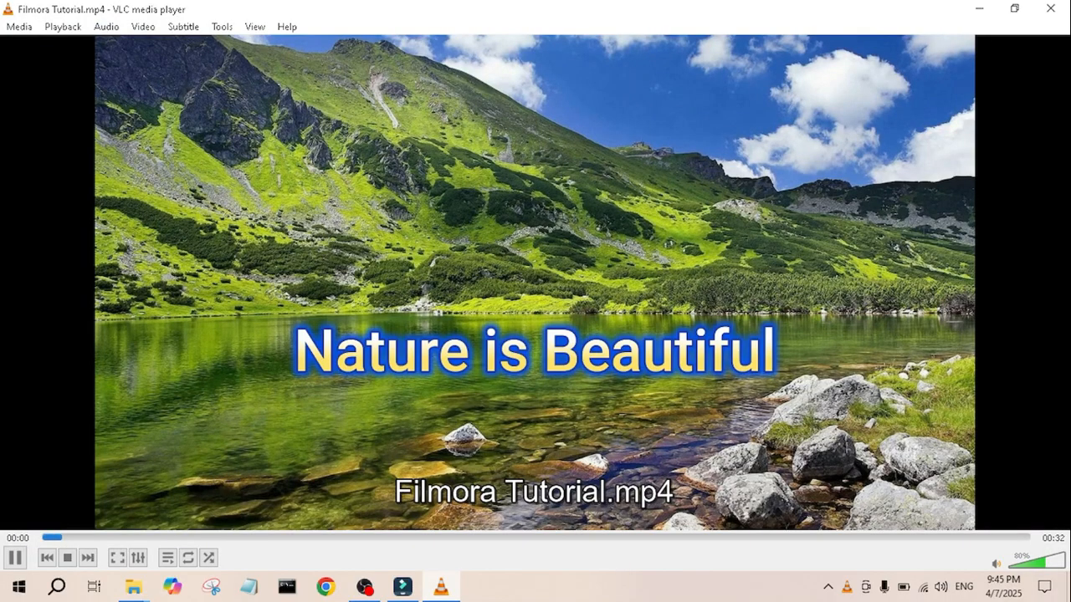
pyautogui.doubleClick(247, 409)
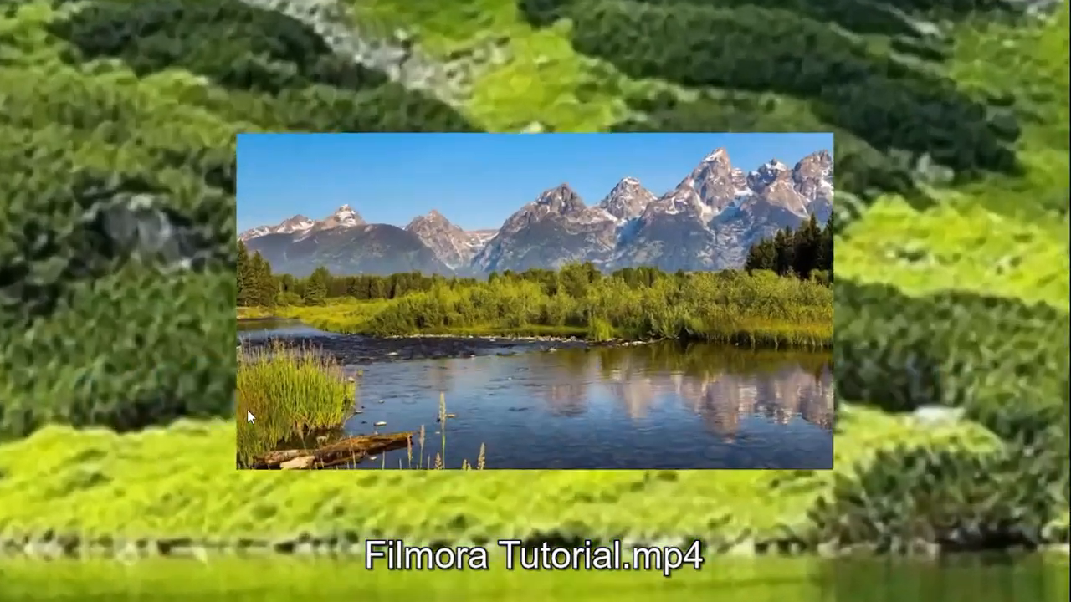